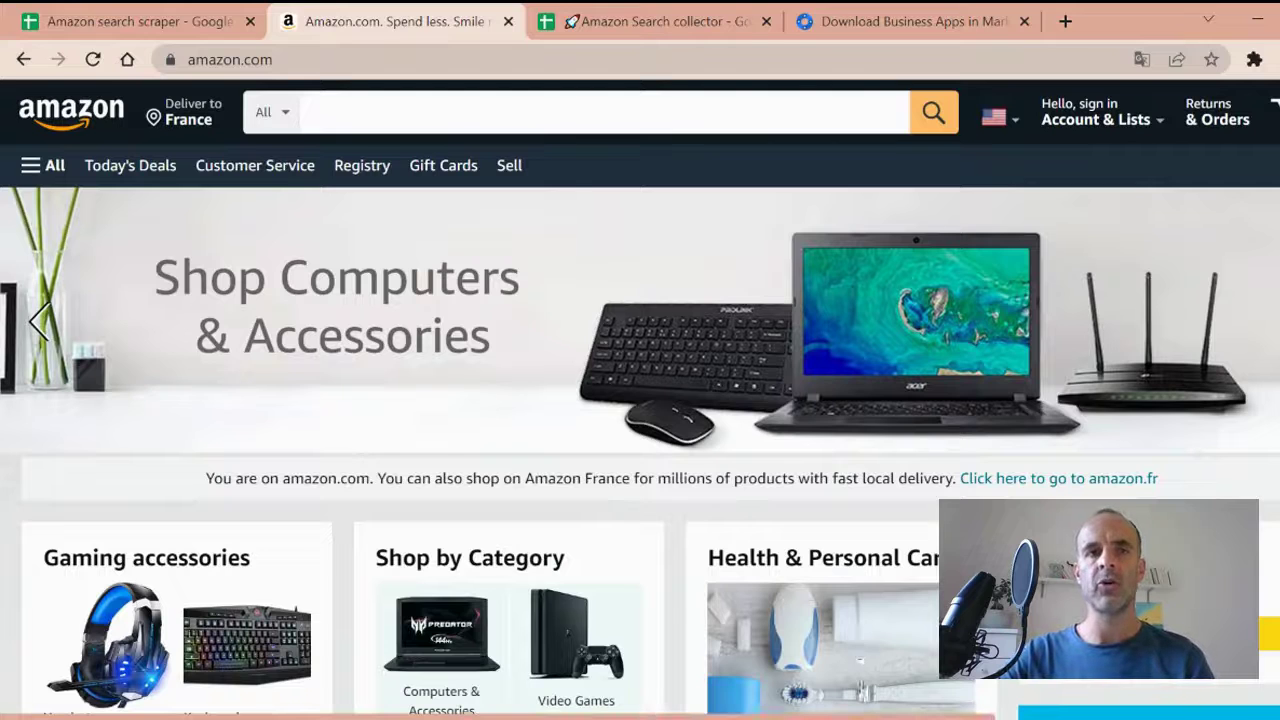
- Leave the Amazon homepage for the empty 'Amazon search scraper' spreadsheet
click(105, 16)
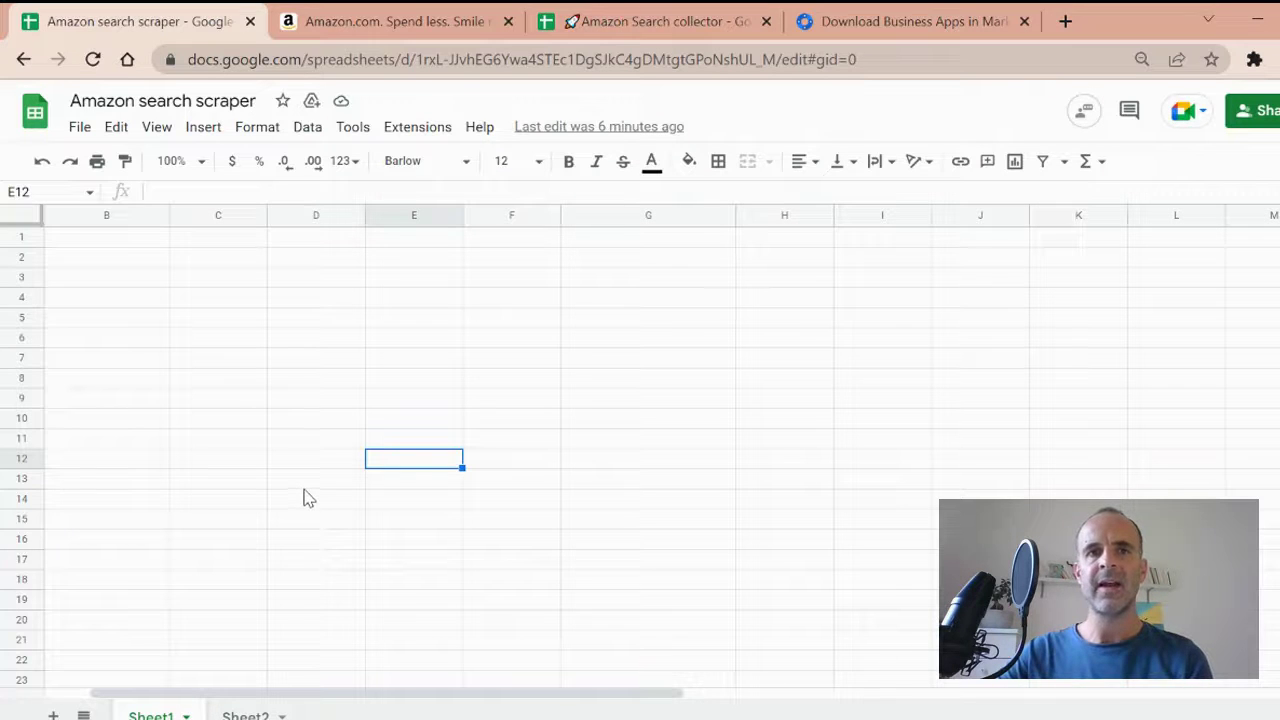
- Search the Workspace Marketplace for 'importfromweb', view the ImportFromWeb listing, then return to the sheet
click(933, 14)
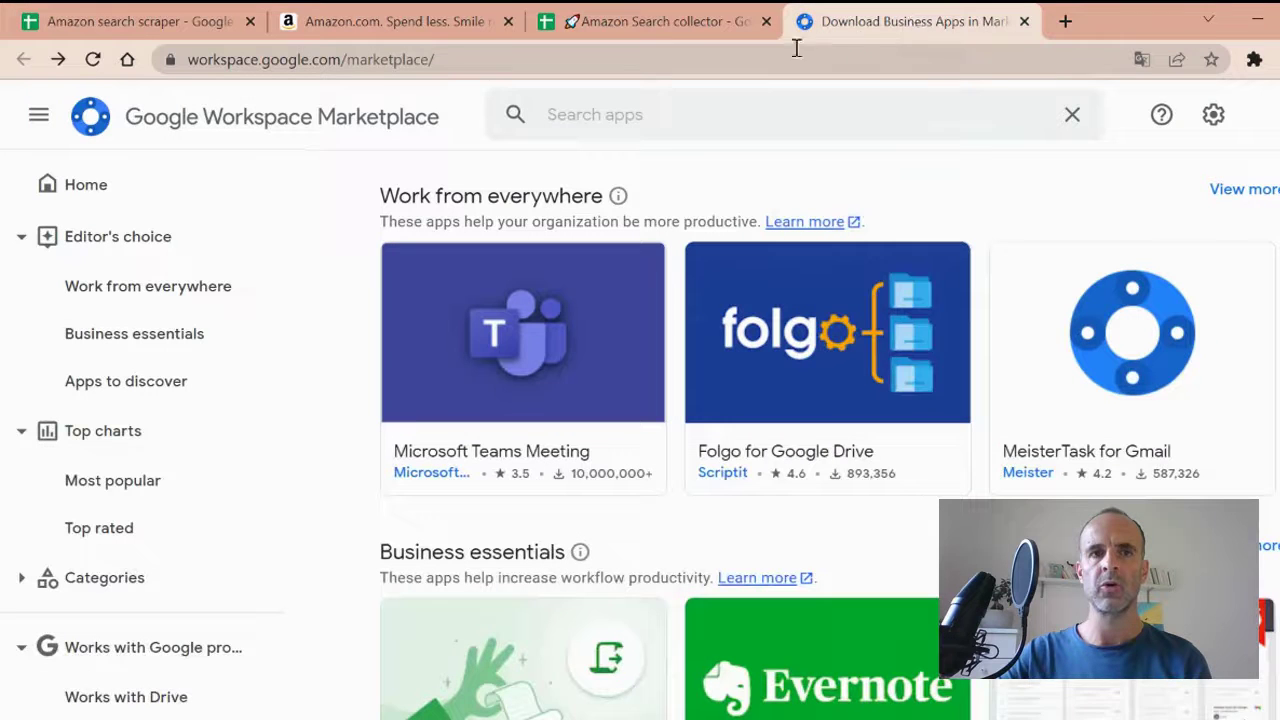
click(671, 113)
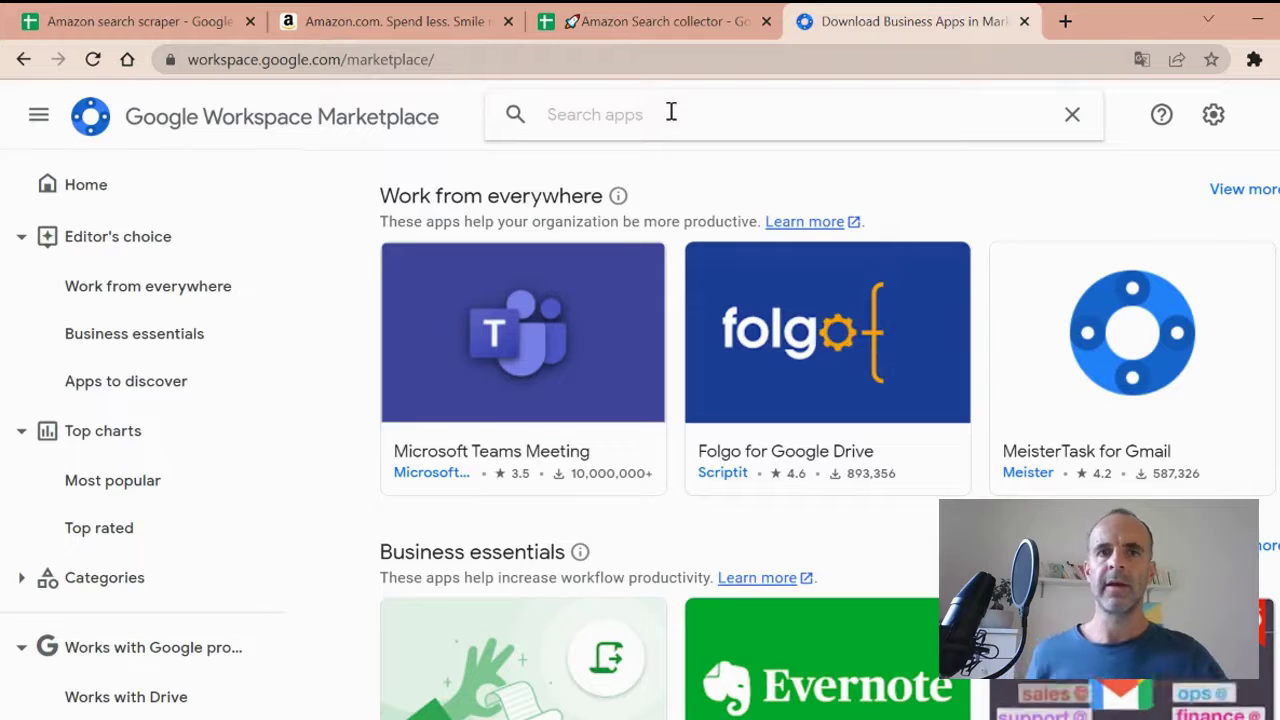
text(im)
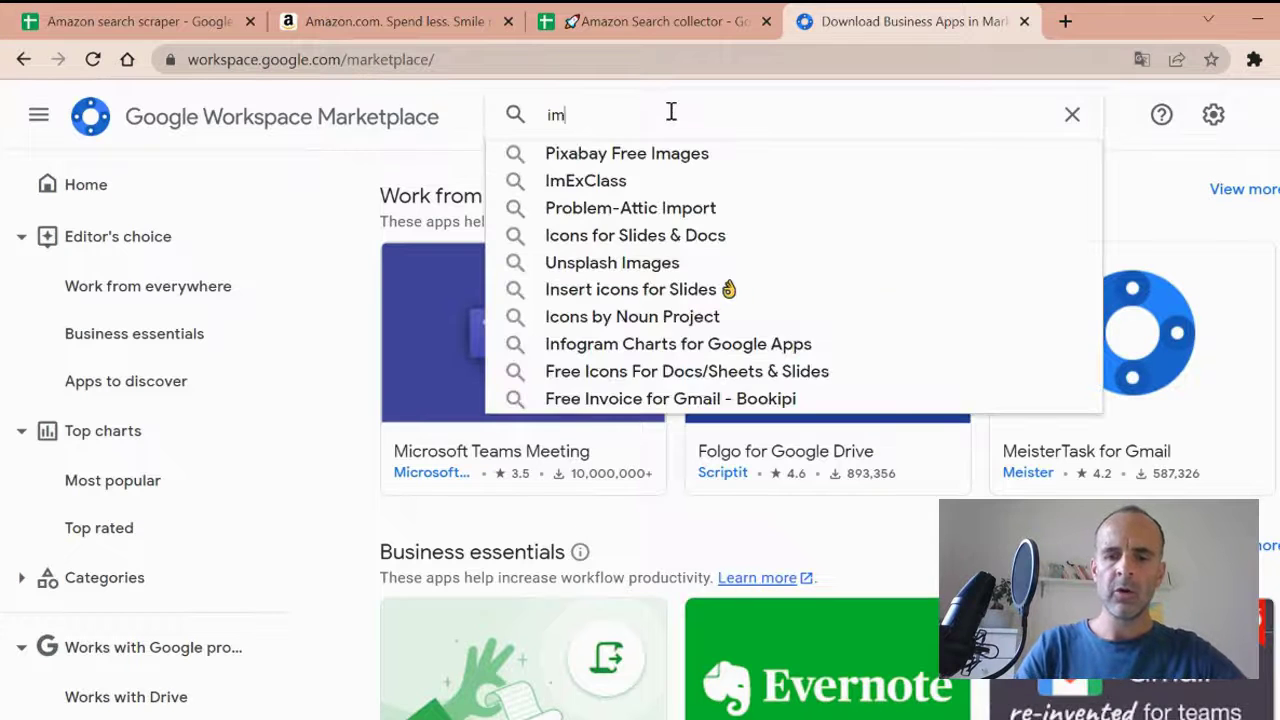
text(portfr)
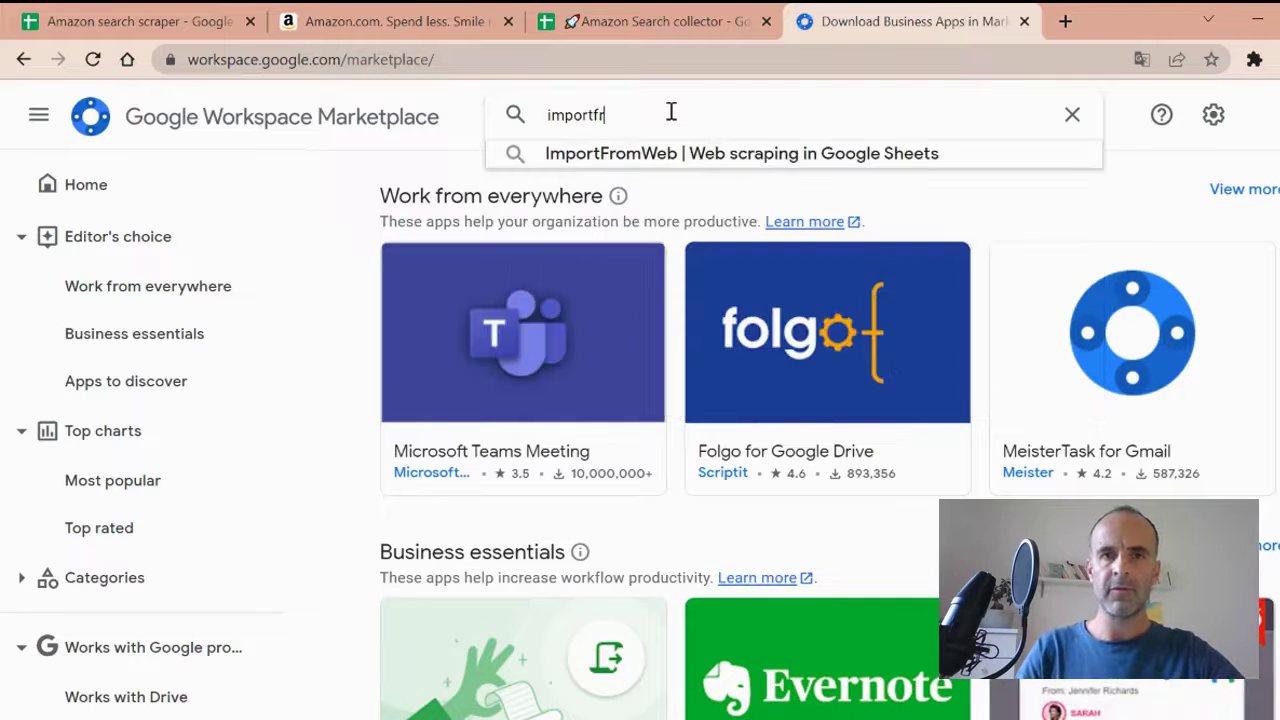
text(omweb)
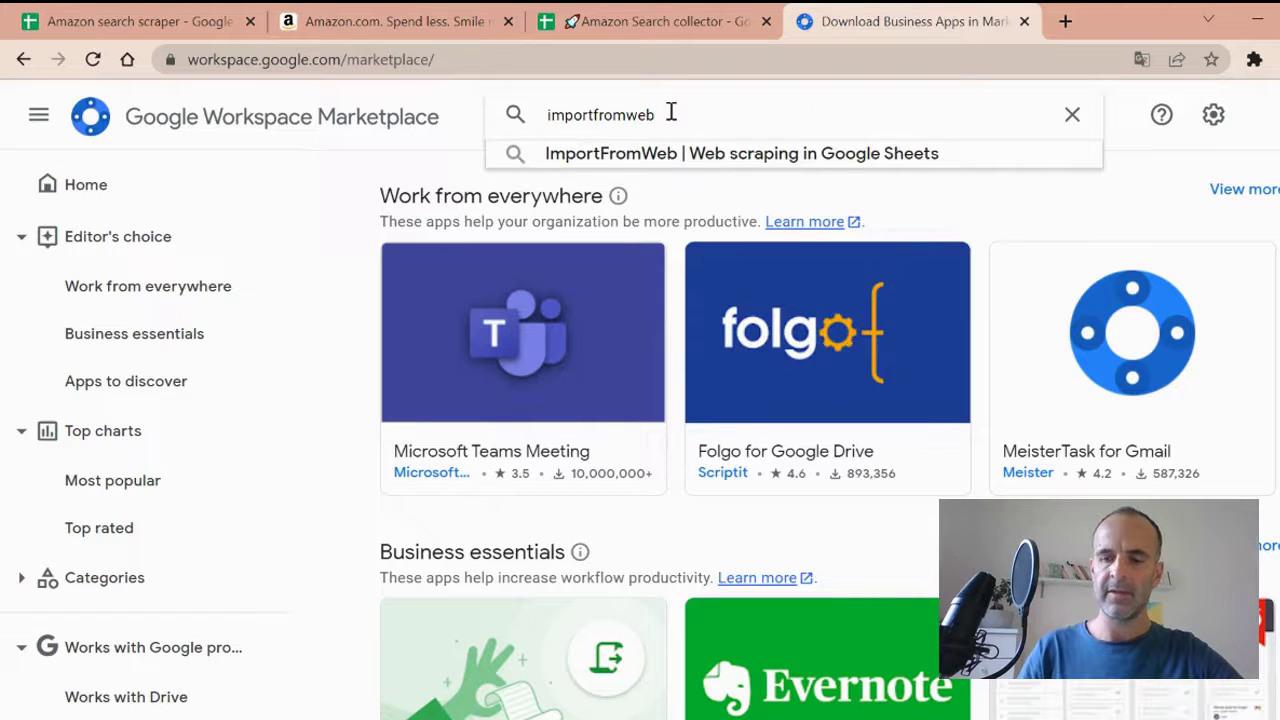
key(Down)
key(Return)
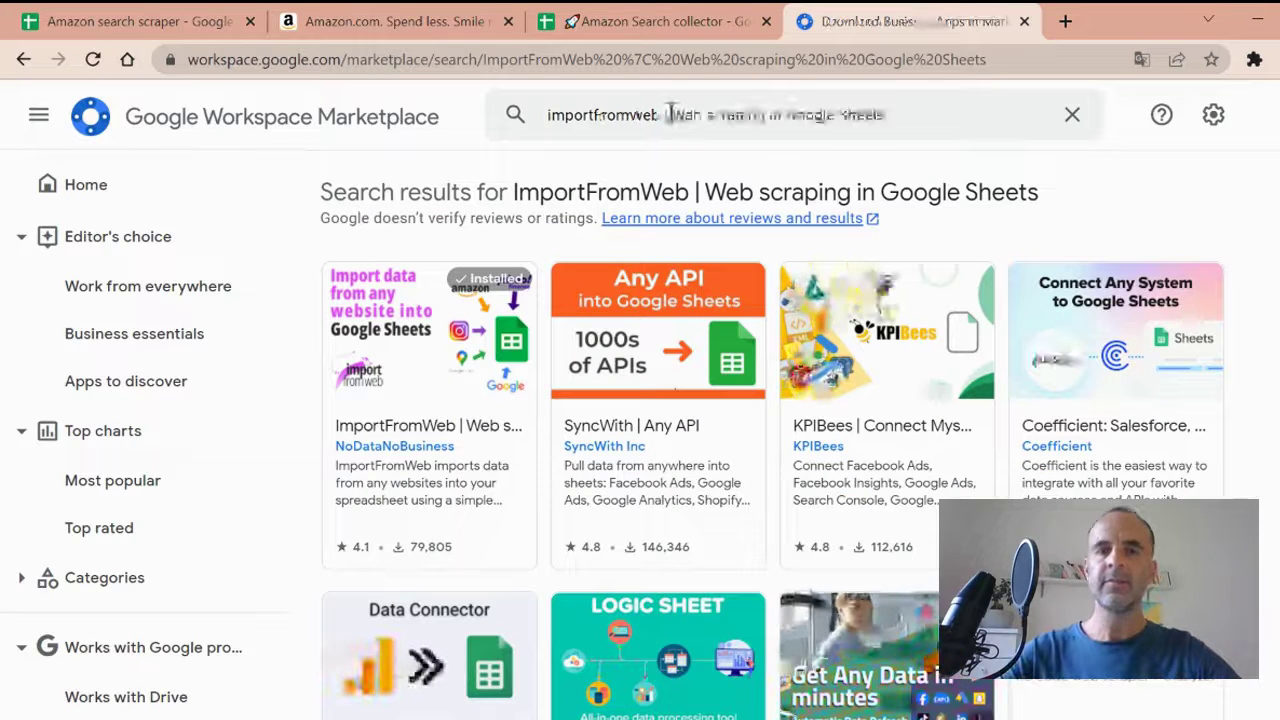
click(406, 360)
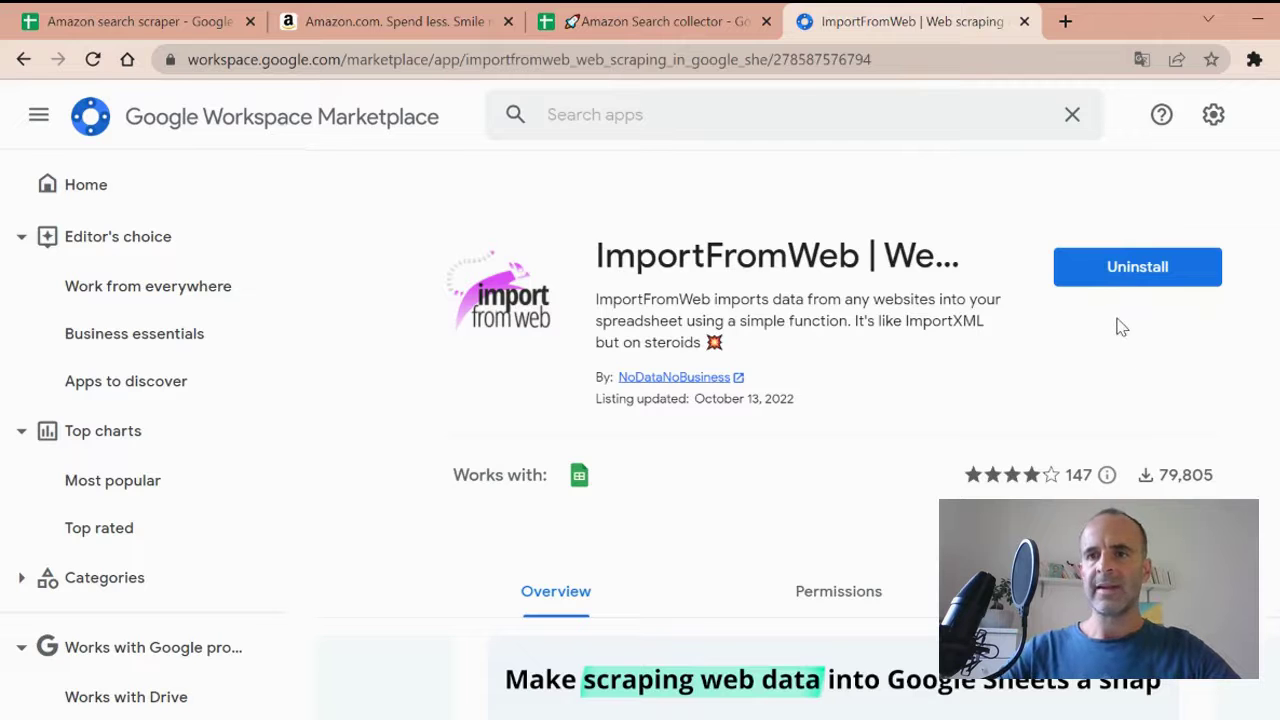
click(62, 12)
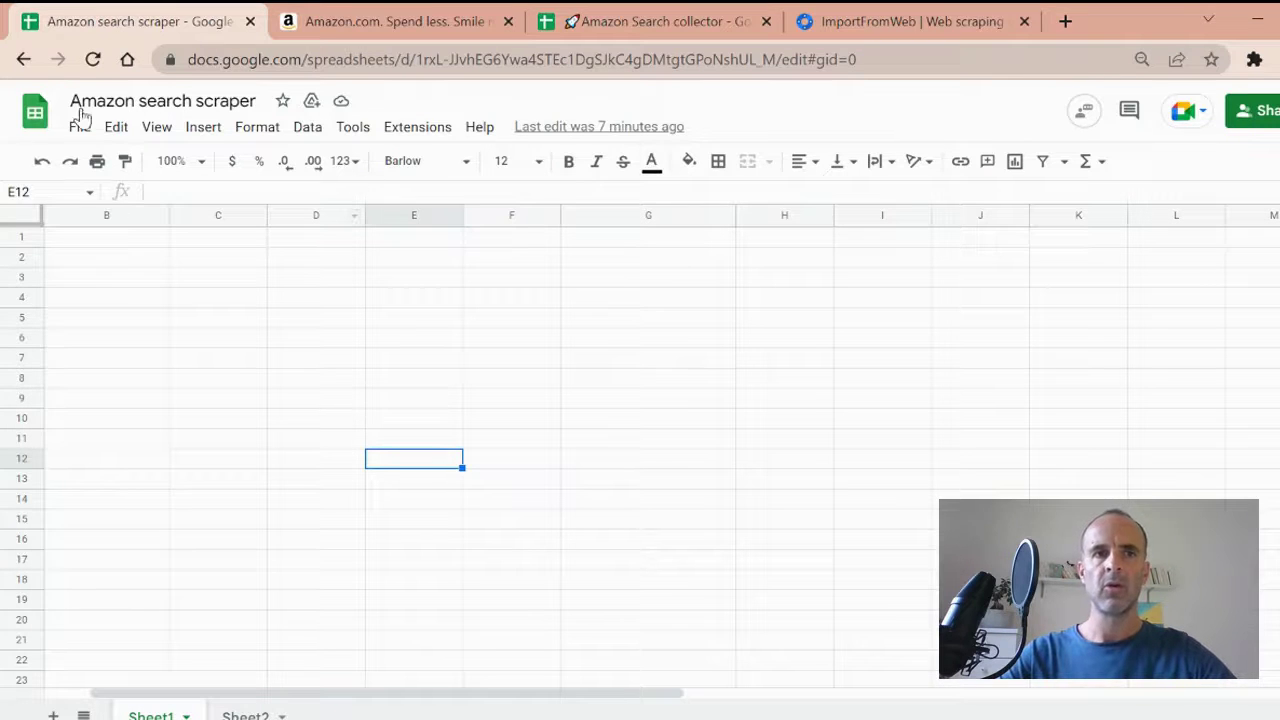
- Reactivate the ImportFromWeb add-on from the Extensions menu, then go back to Amazon
click(395, 130)
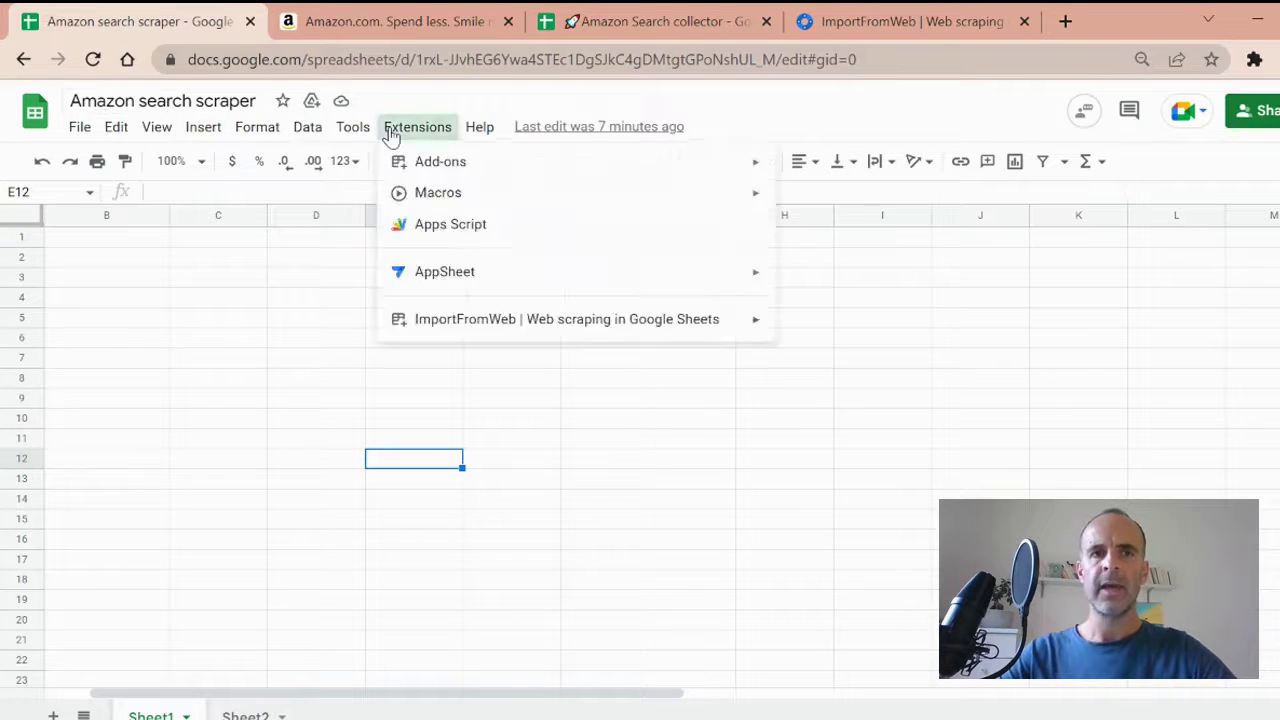
mouse_move(457, 318)
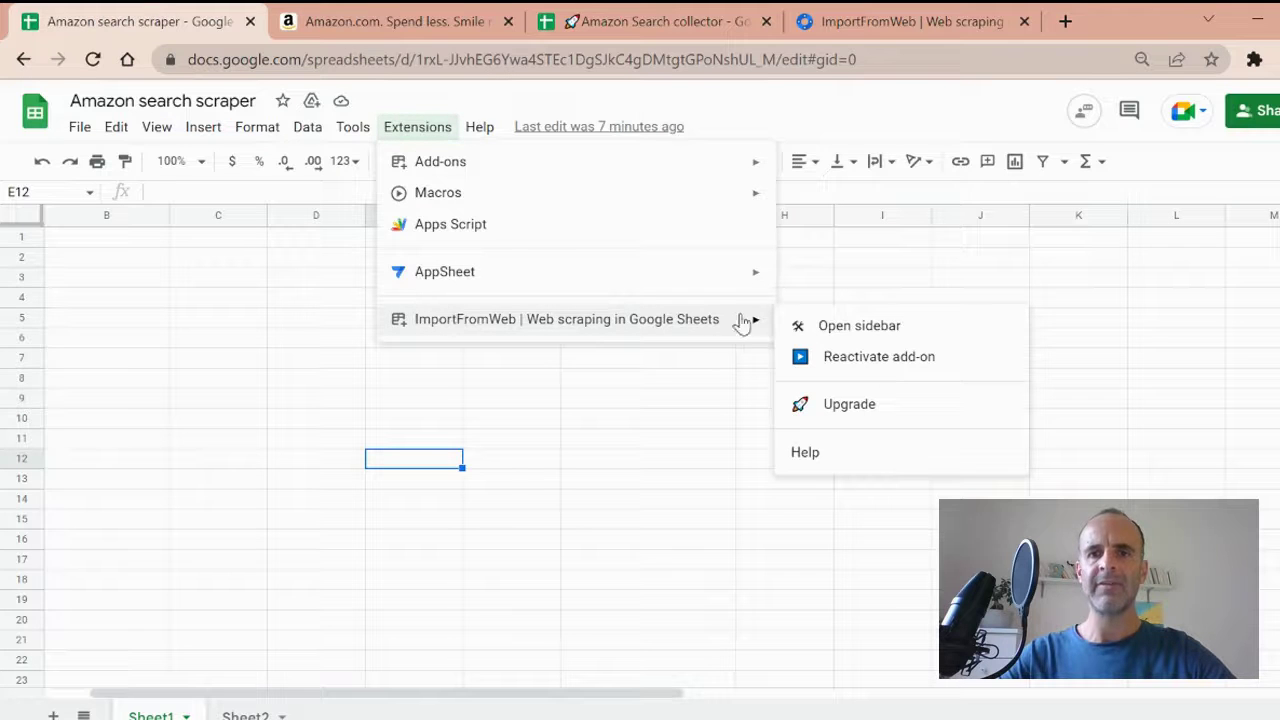
click(863, 362)
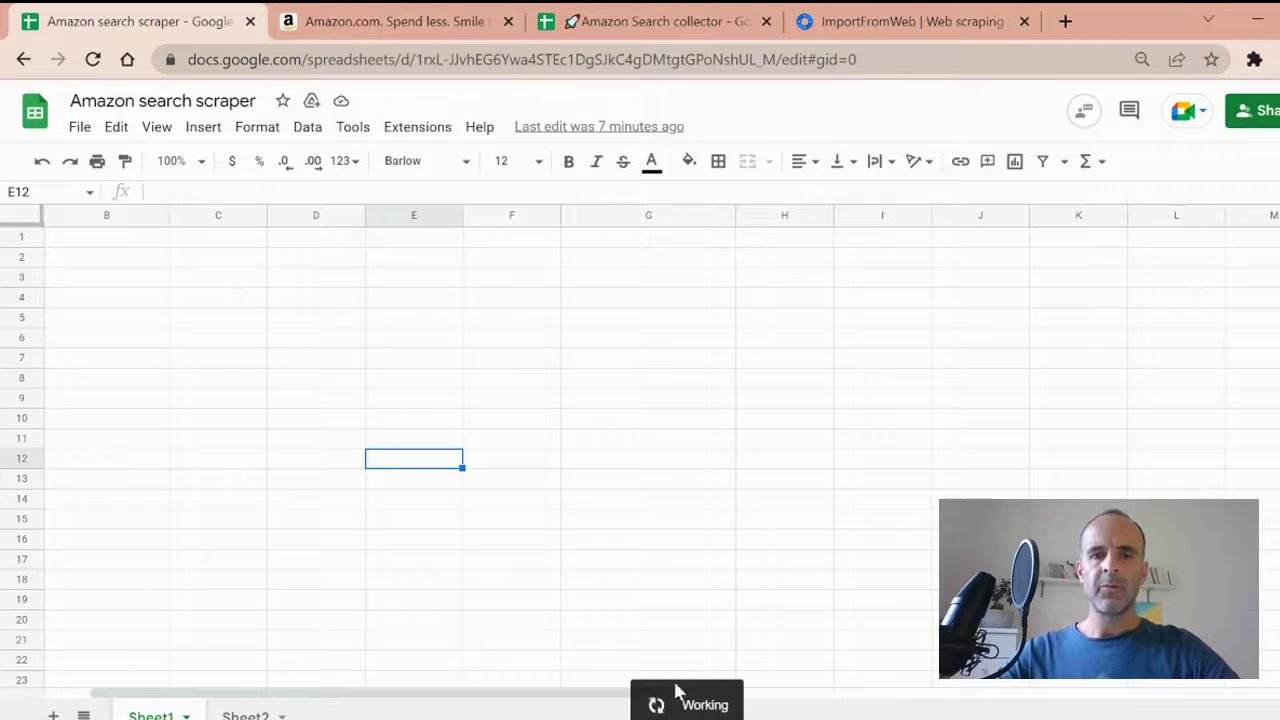
click(353, 28)
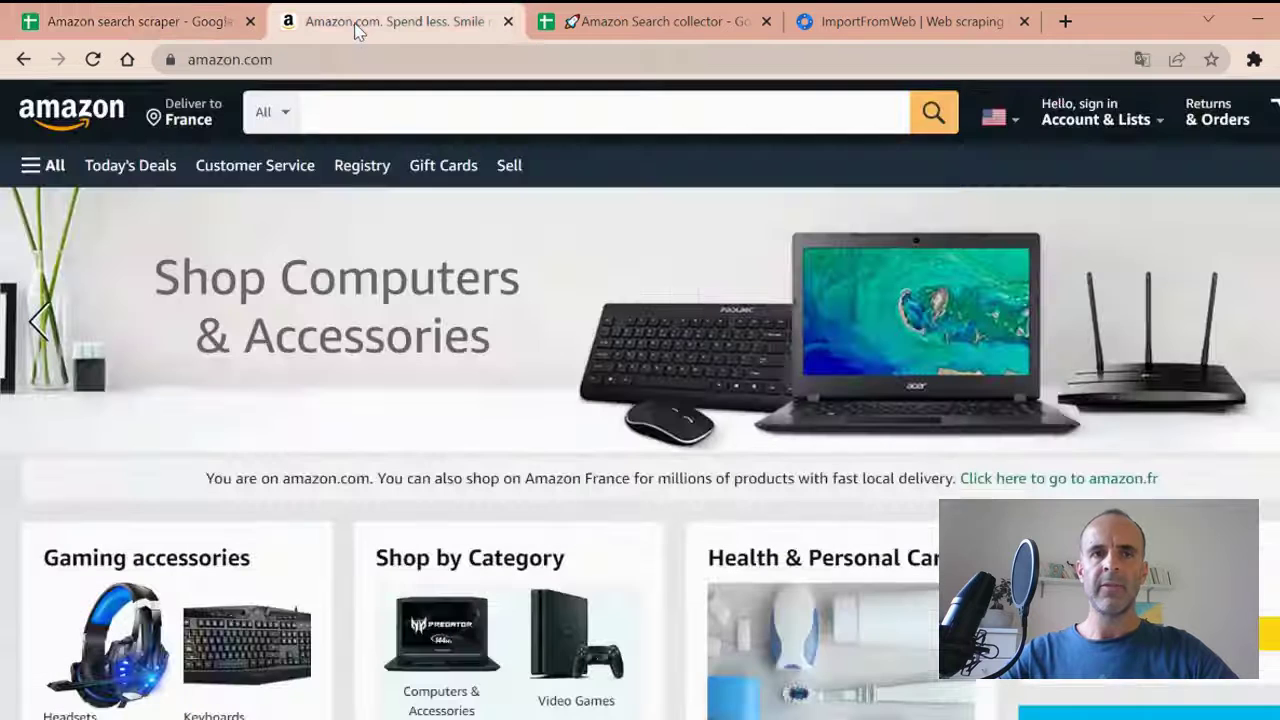
- Search Amazon for 'yoga mattress', scroll through the mat results, and return to the sheet
click(370, 99)
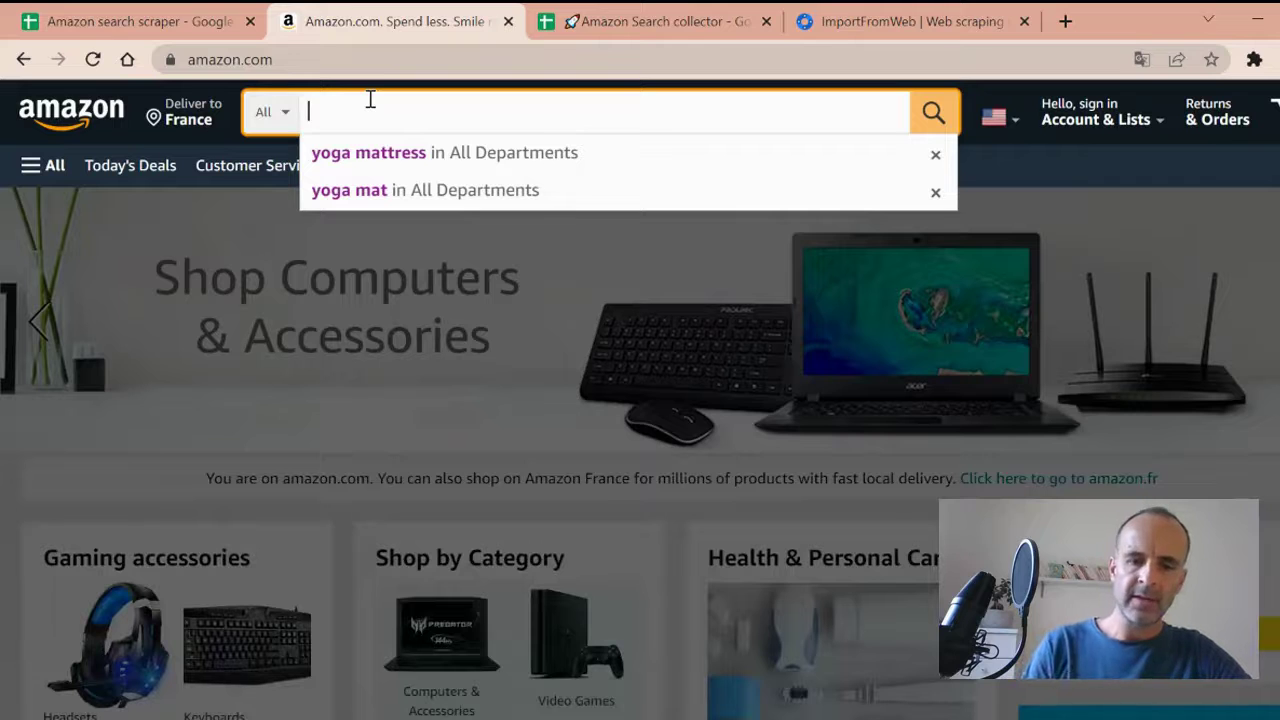
text(yoga mat)
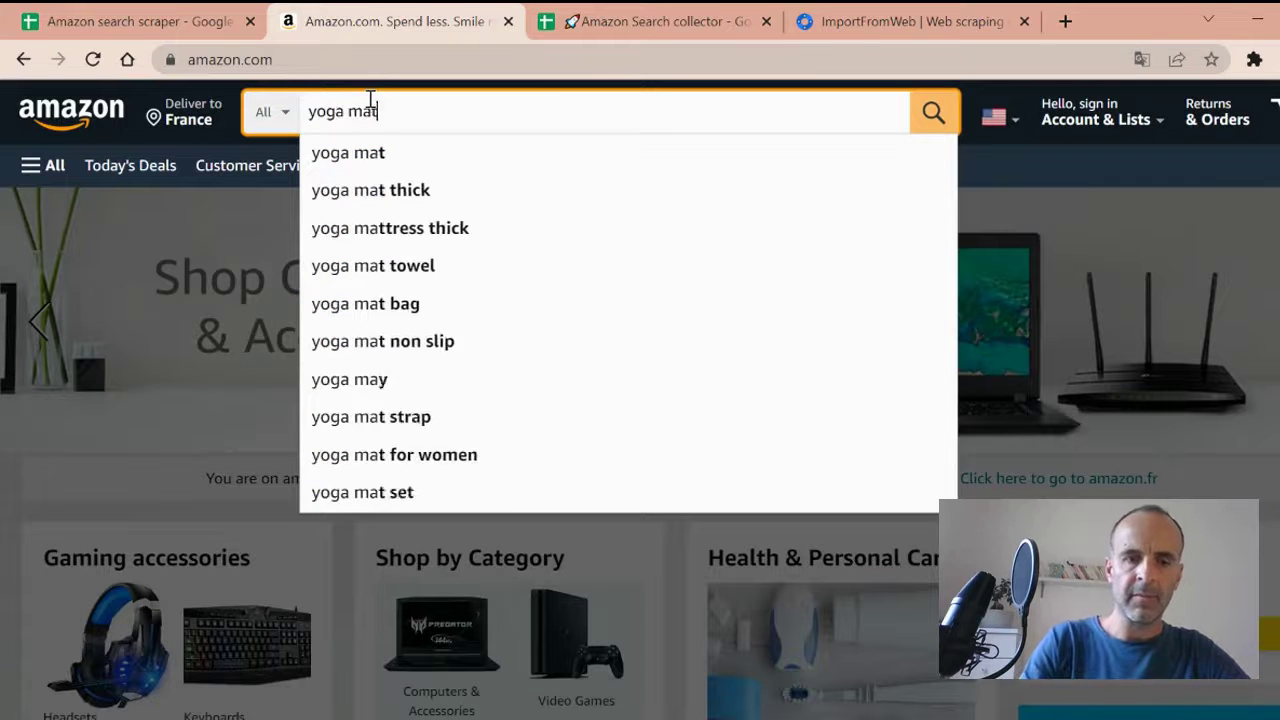
text(tress)
key(Return)
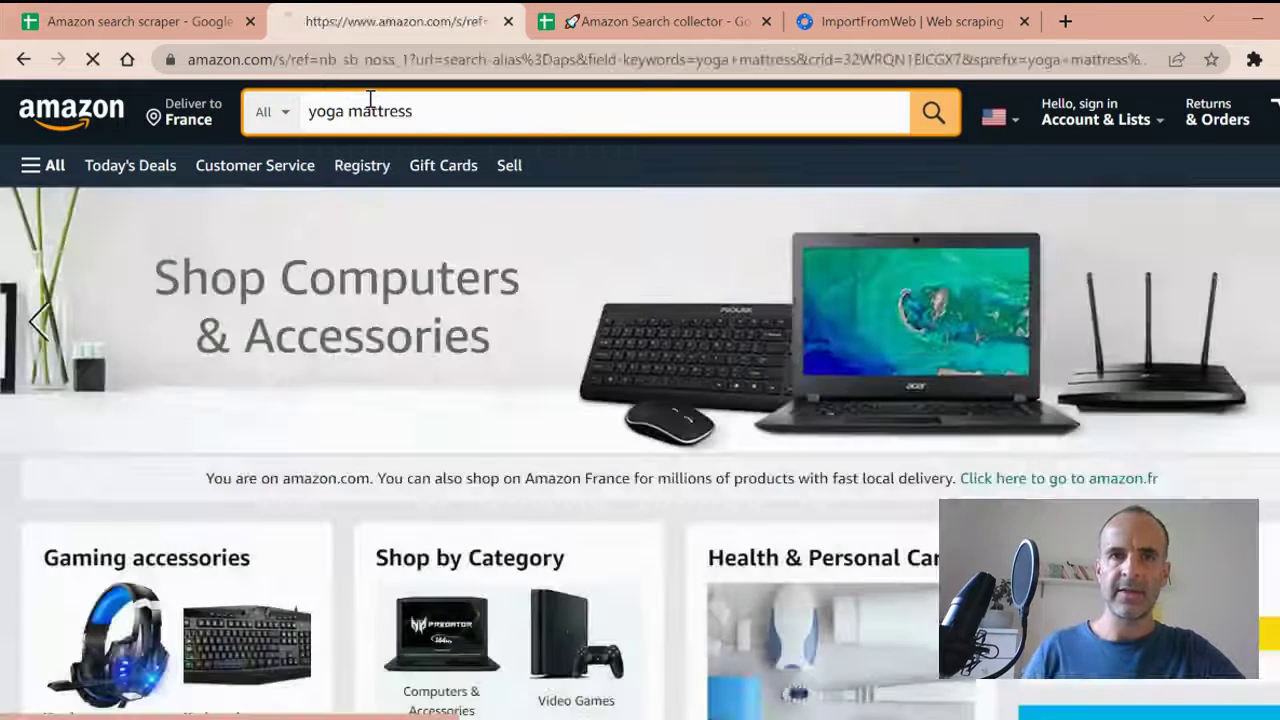
scroll(503, 331, down, 6)
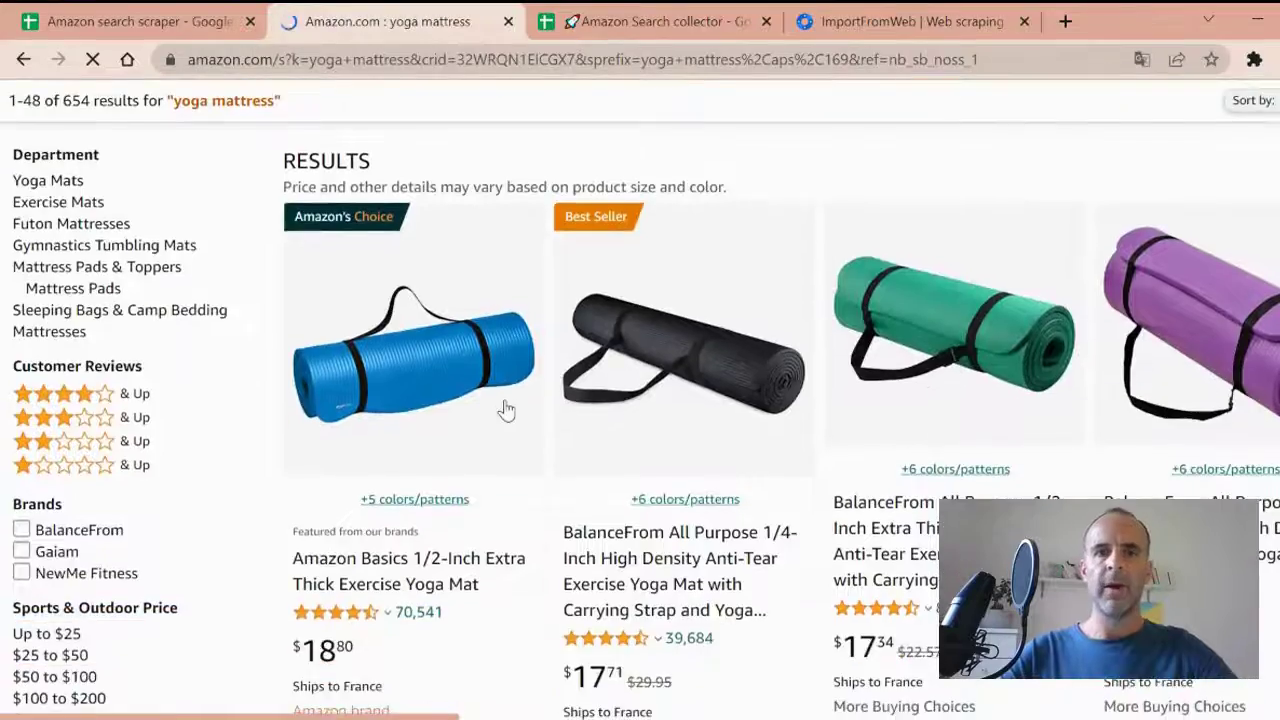
scroll(508, 408, down, 15)
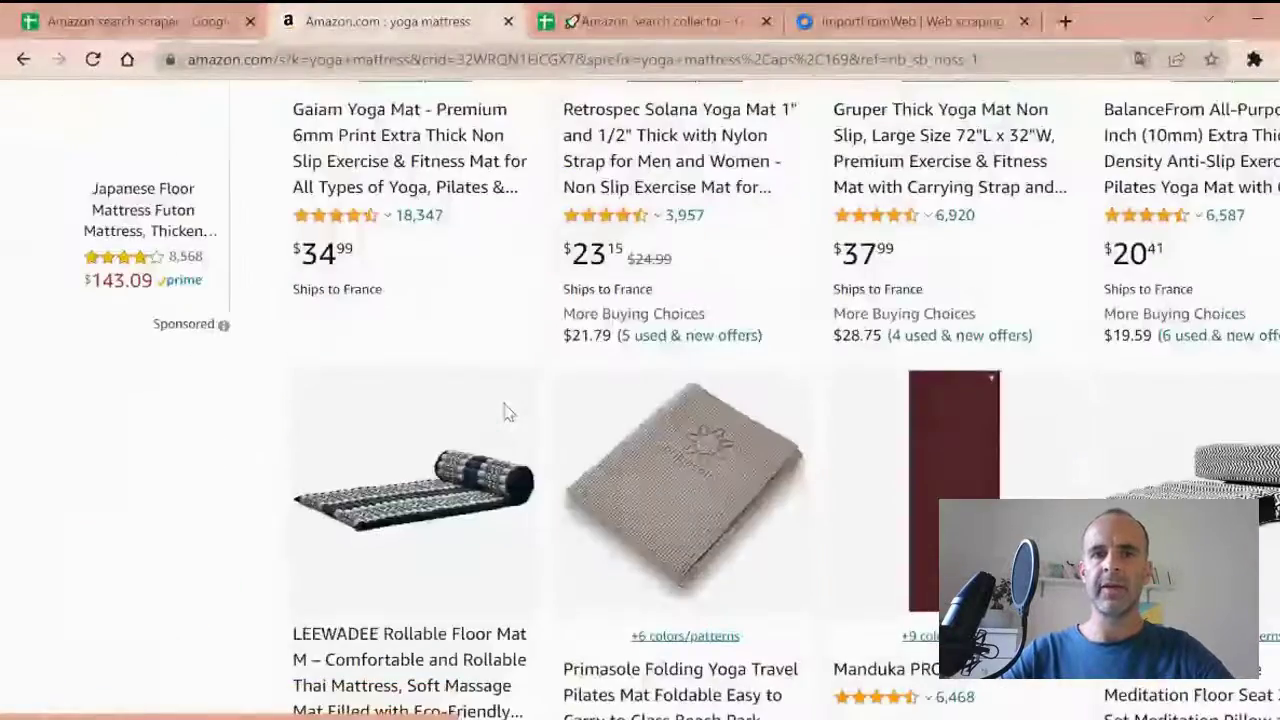
scroll(505, 413, down, 15)
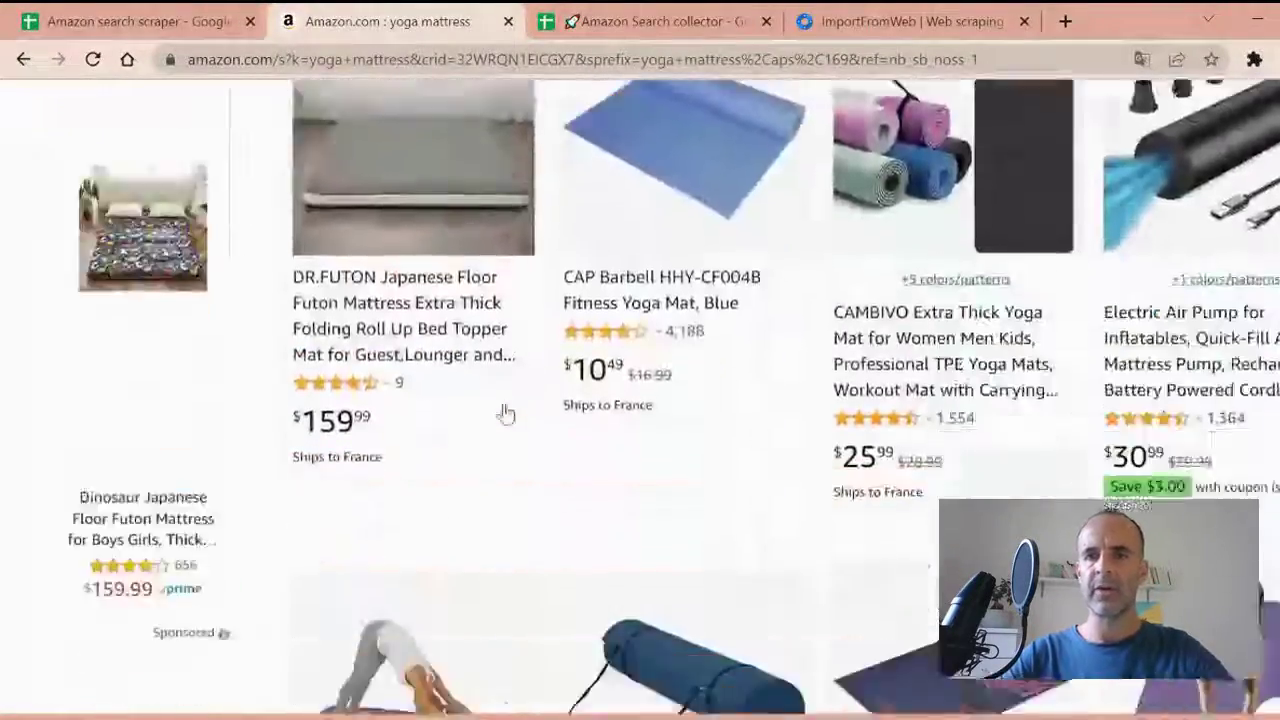
scroll(505, 413, down, 15)
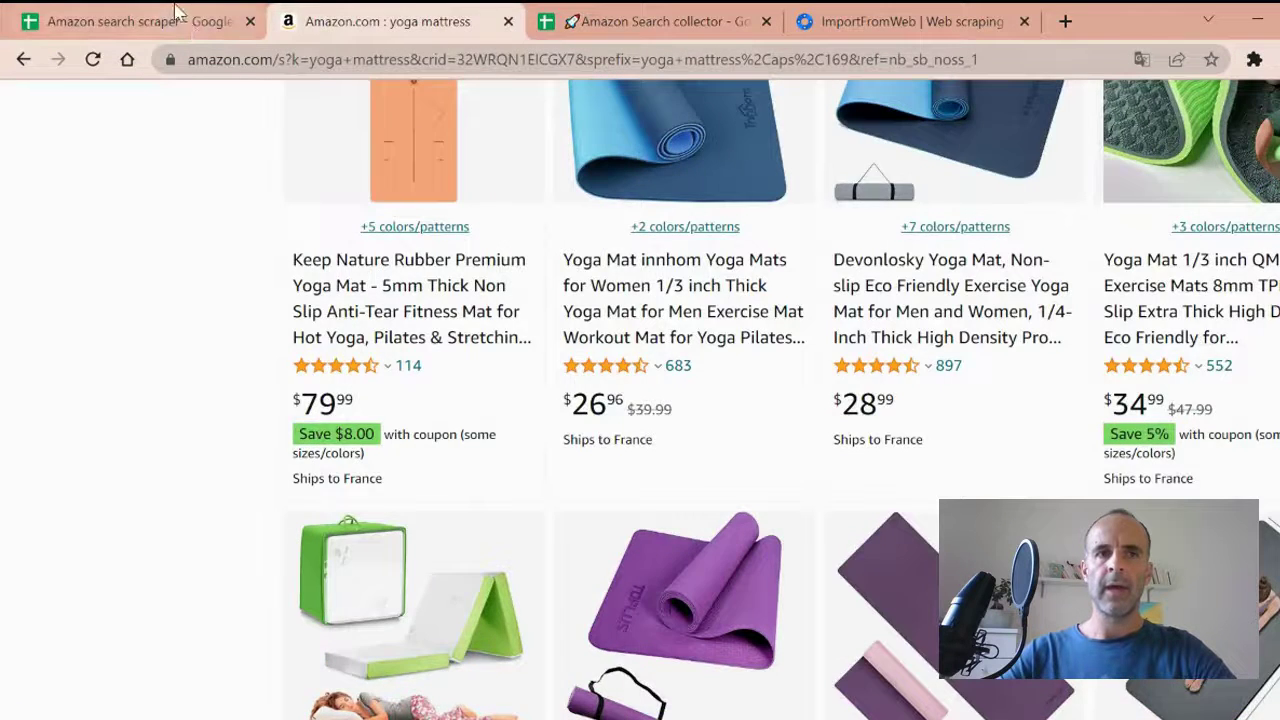
click(178, 18)
click(197, 264)
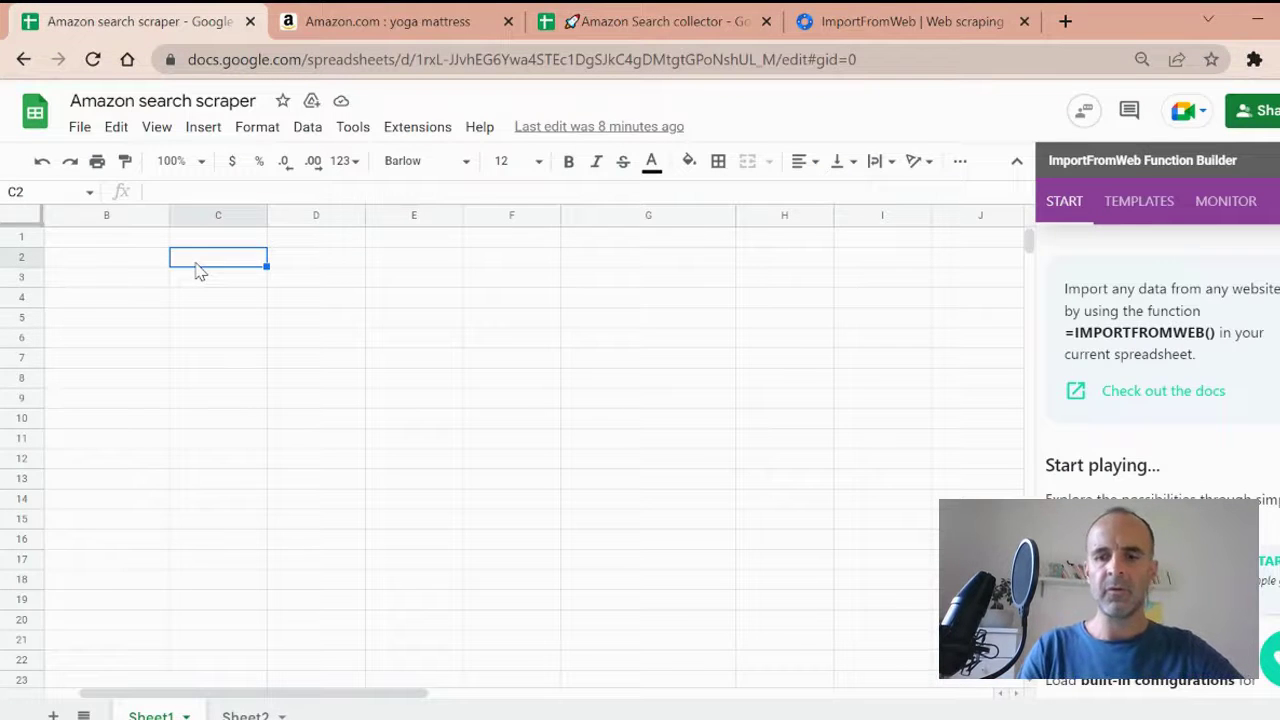
text(=)
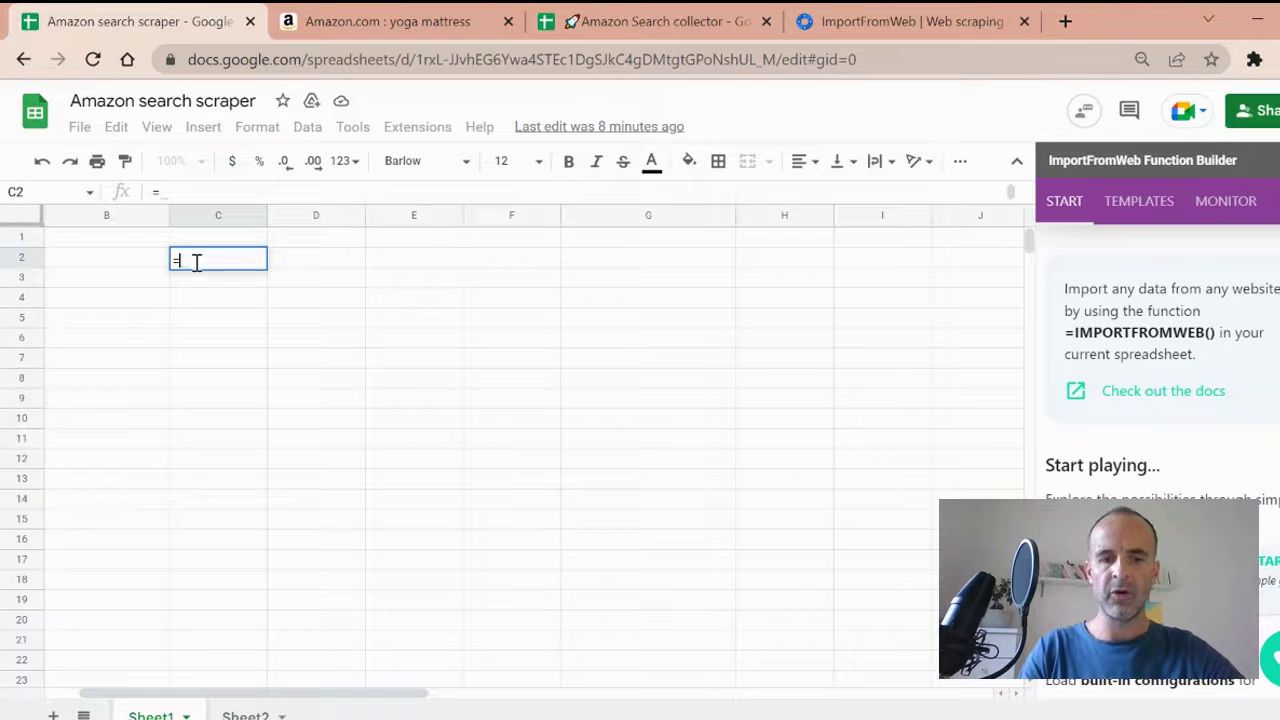
text(I)
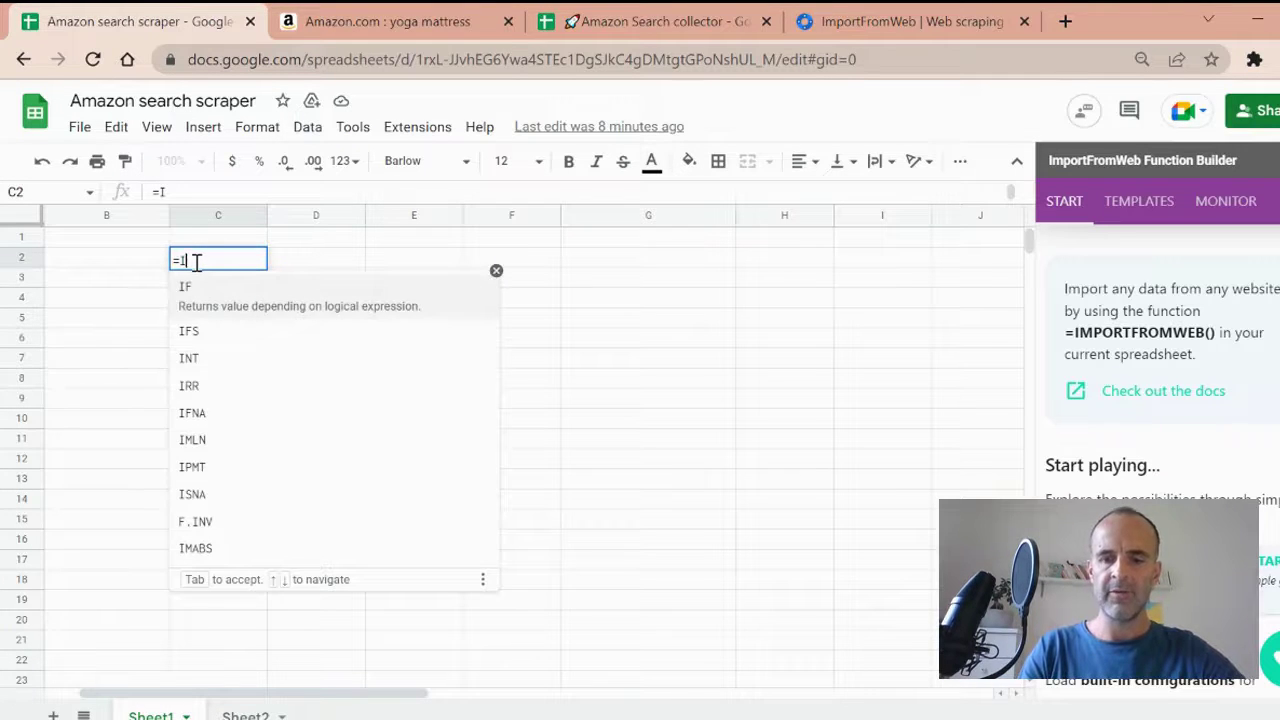
text(MPORTFROM)
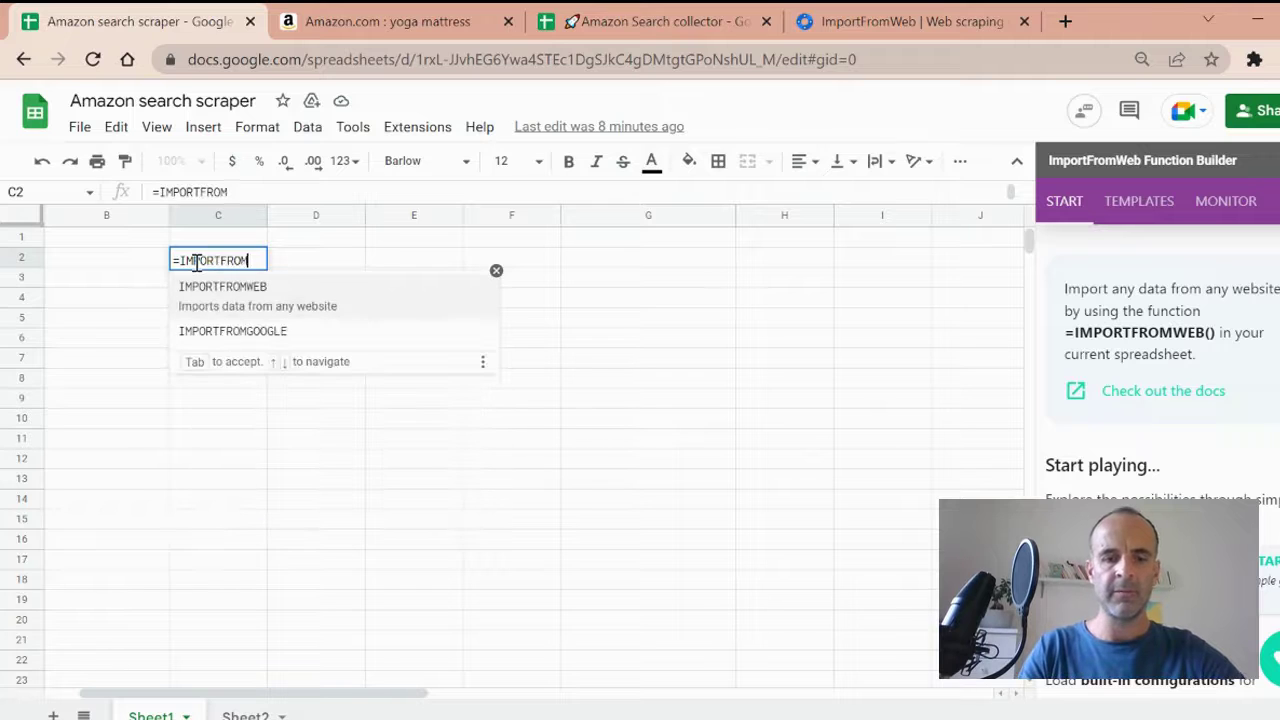
text(WEB)
key(Tab)
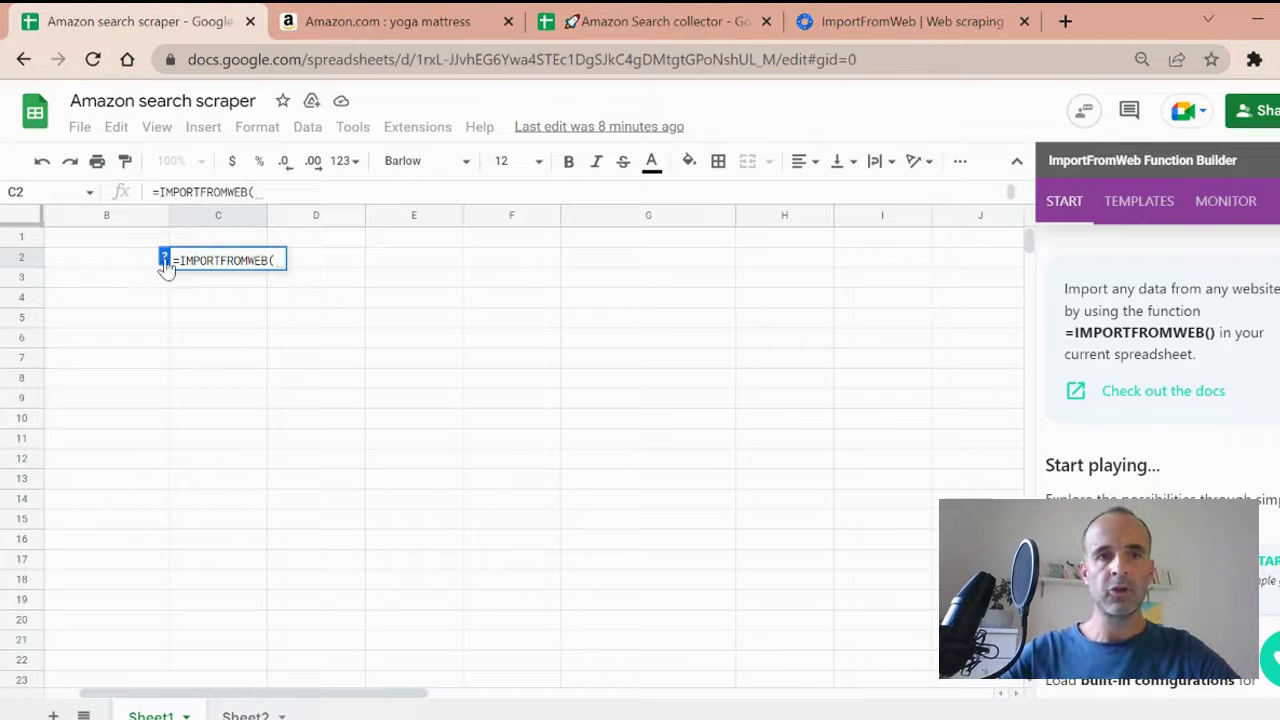
click(165, 261)
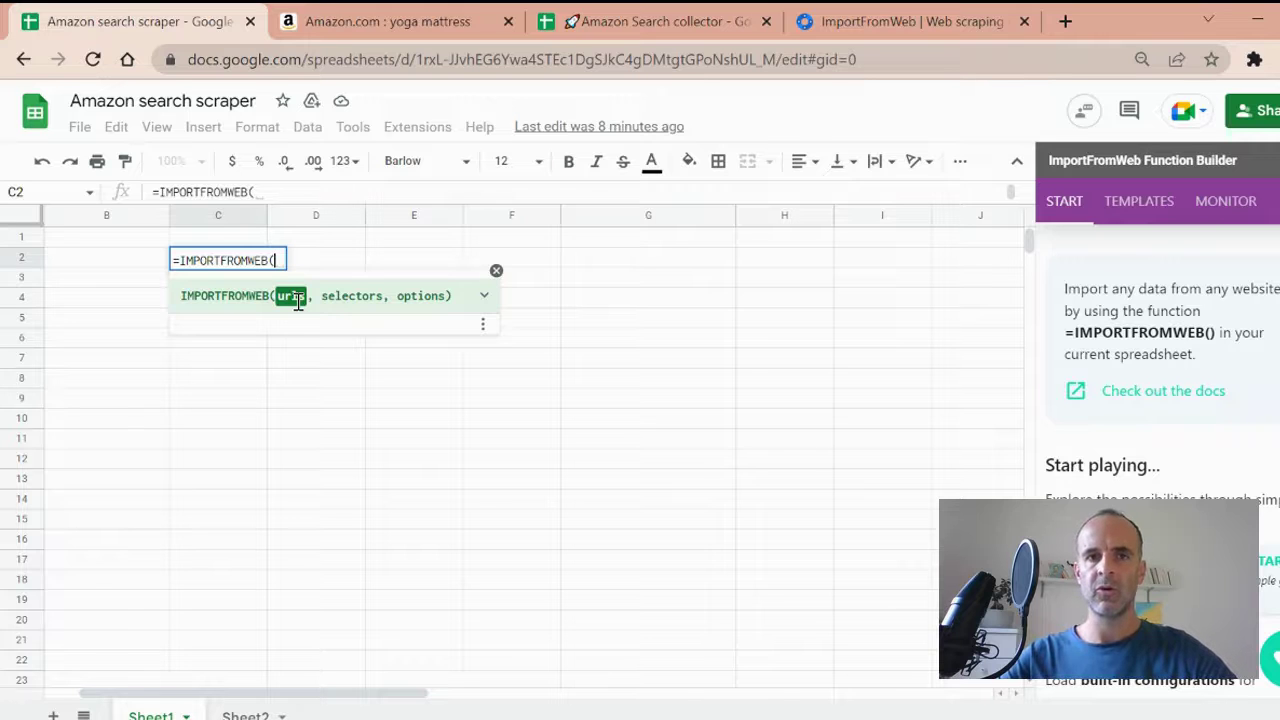
click(405, 482)
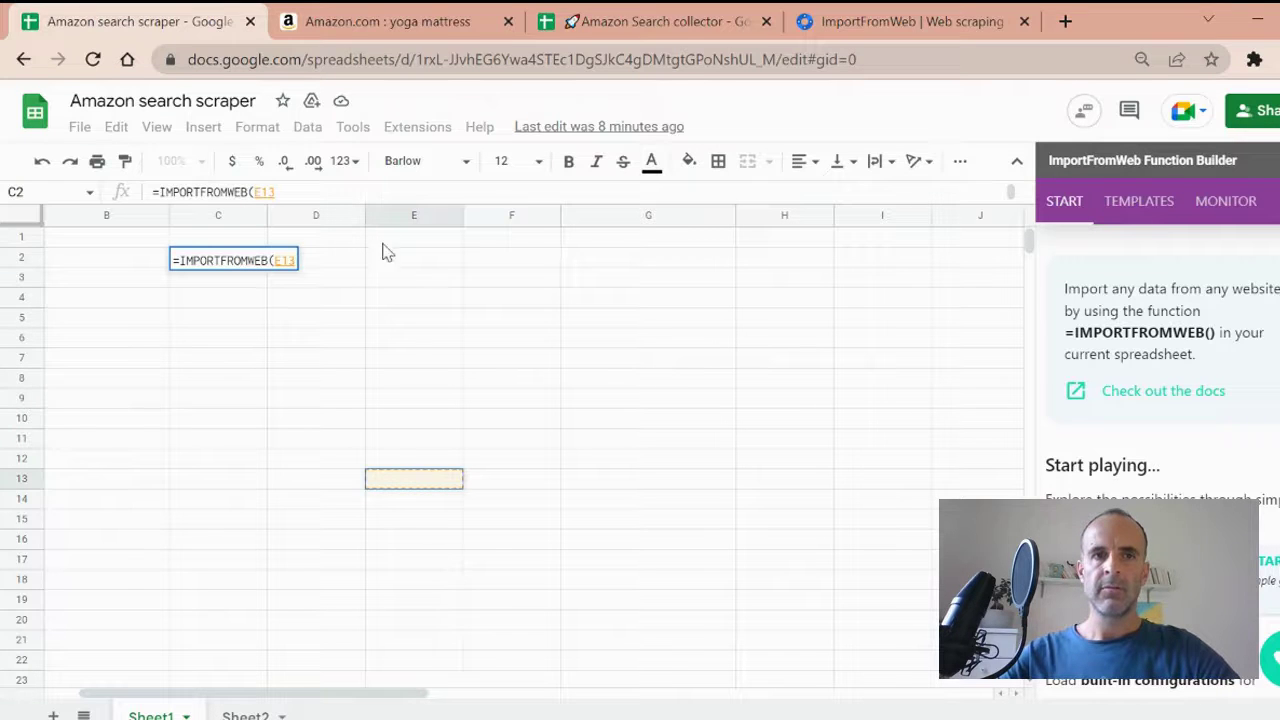
- Copy the Amazon 'yoga mattress' search results URL from the address bar
key(Escape)
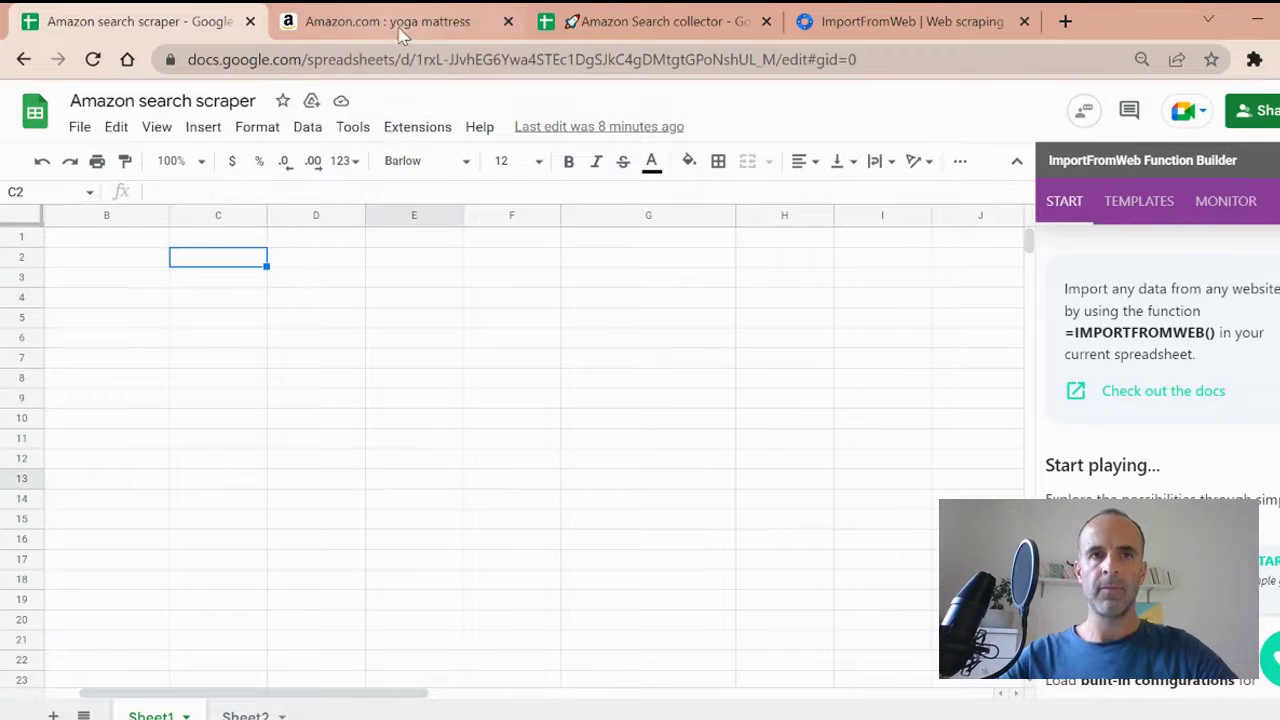
click(403, 36)
click(418, 59)
key(ctrl+c)
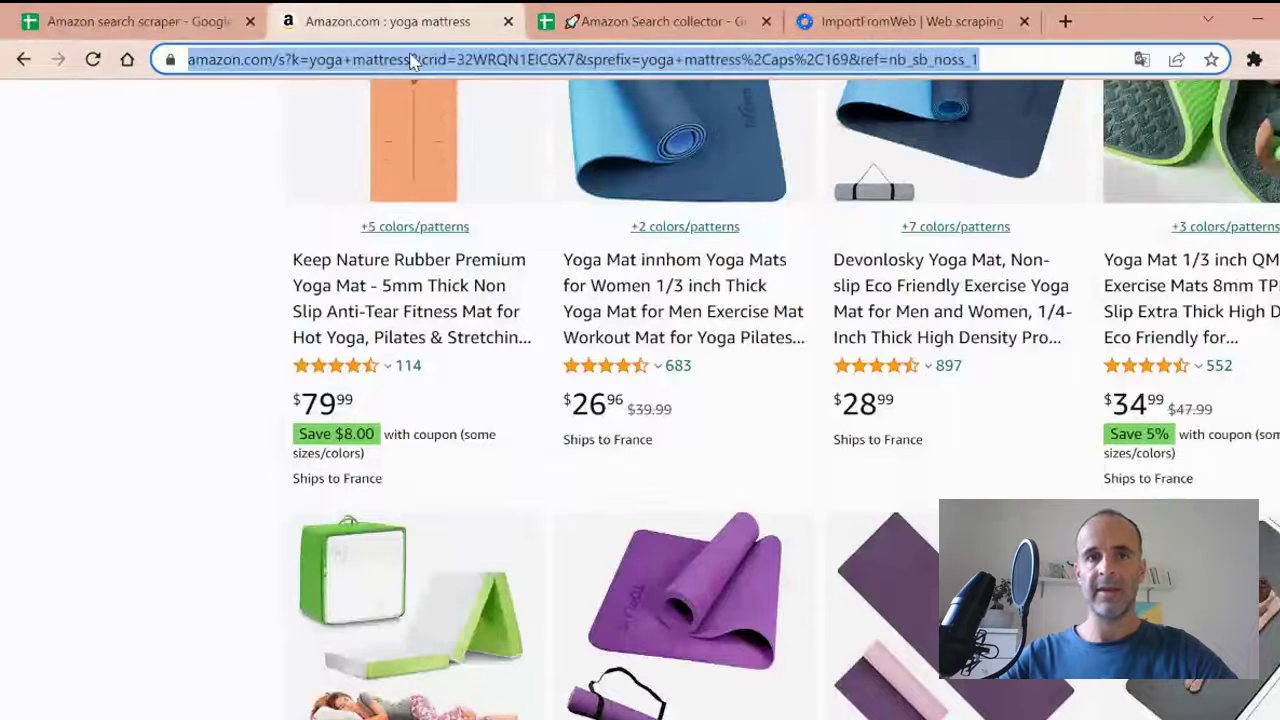
right_click(418, 64)
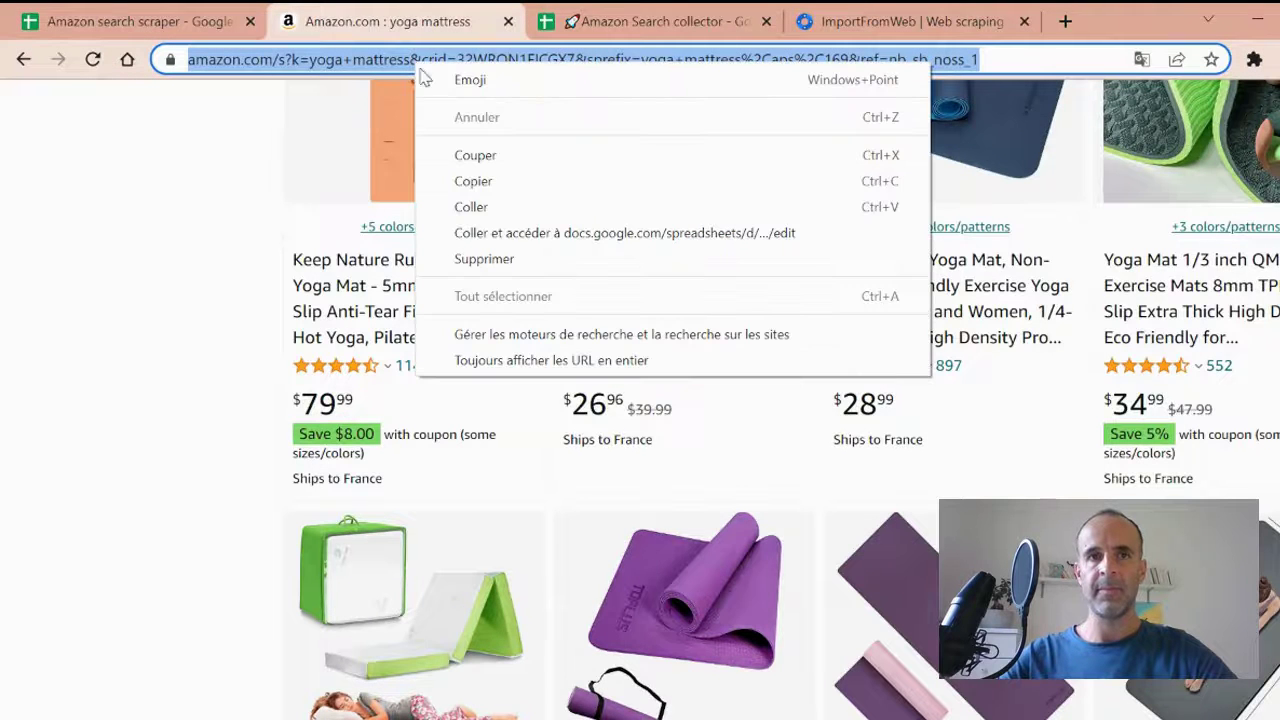
click(473, 181)
- Paste the URL into B2, widen column B, and set its text wrapping to Clip
click(105, 22)
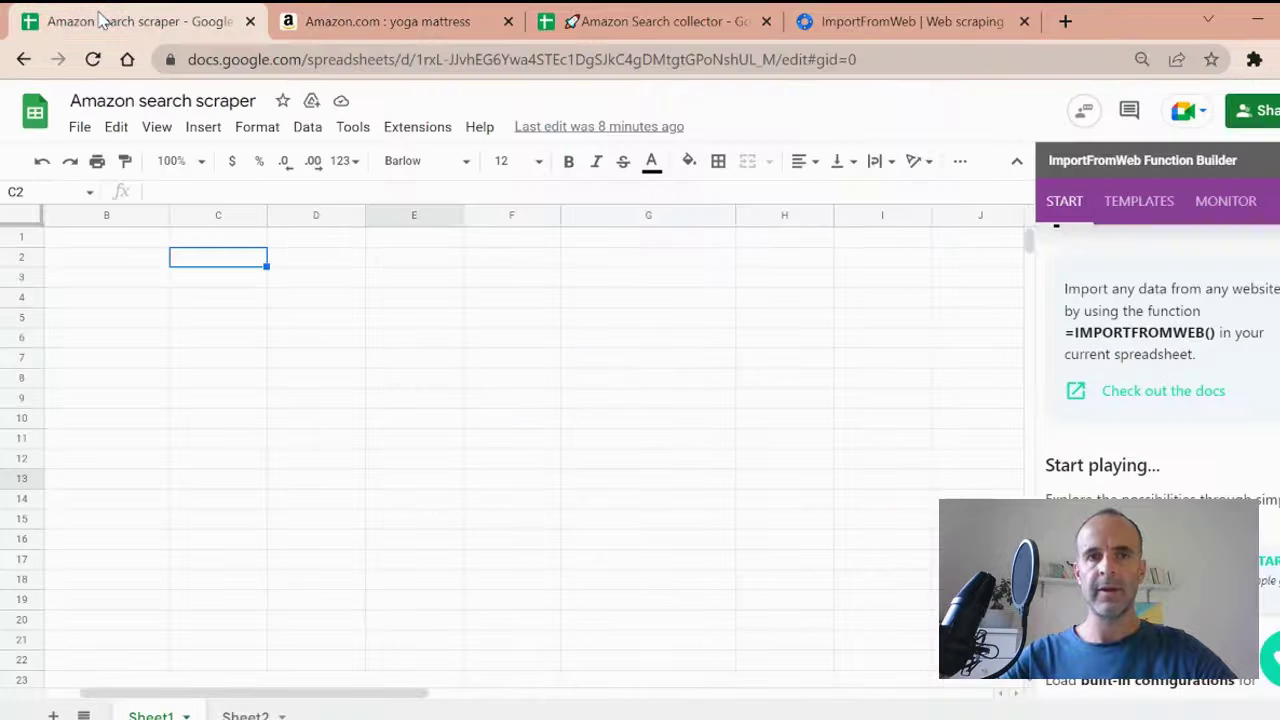
click(147, 263)
key(ctrl+v)
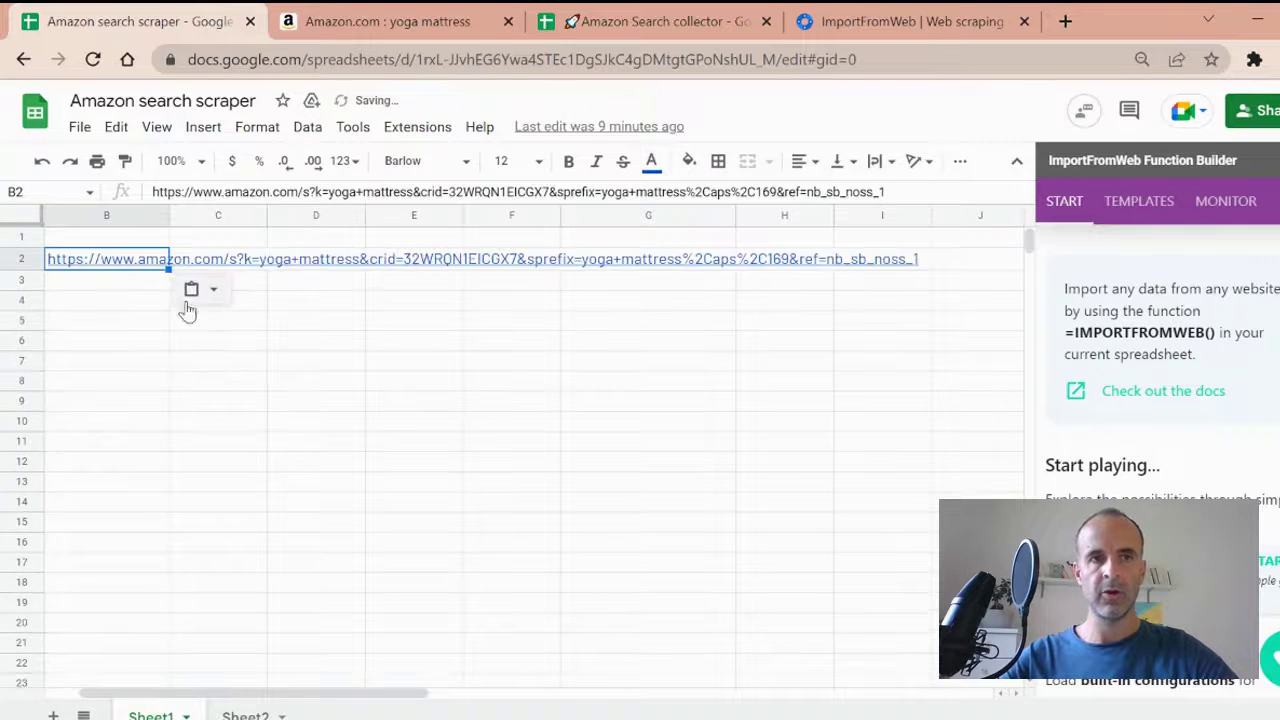
drag(166, 215, 228, 215)
click(163, 217)
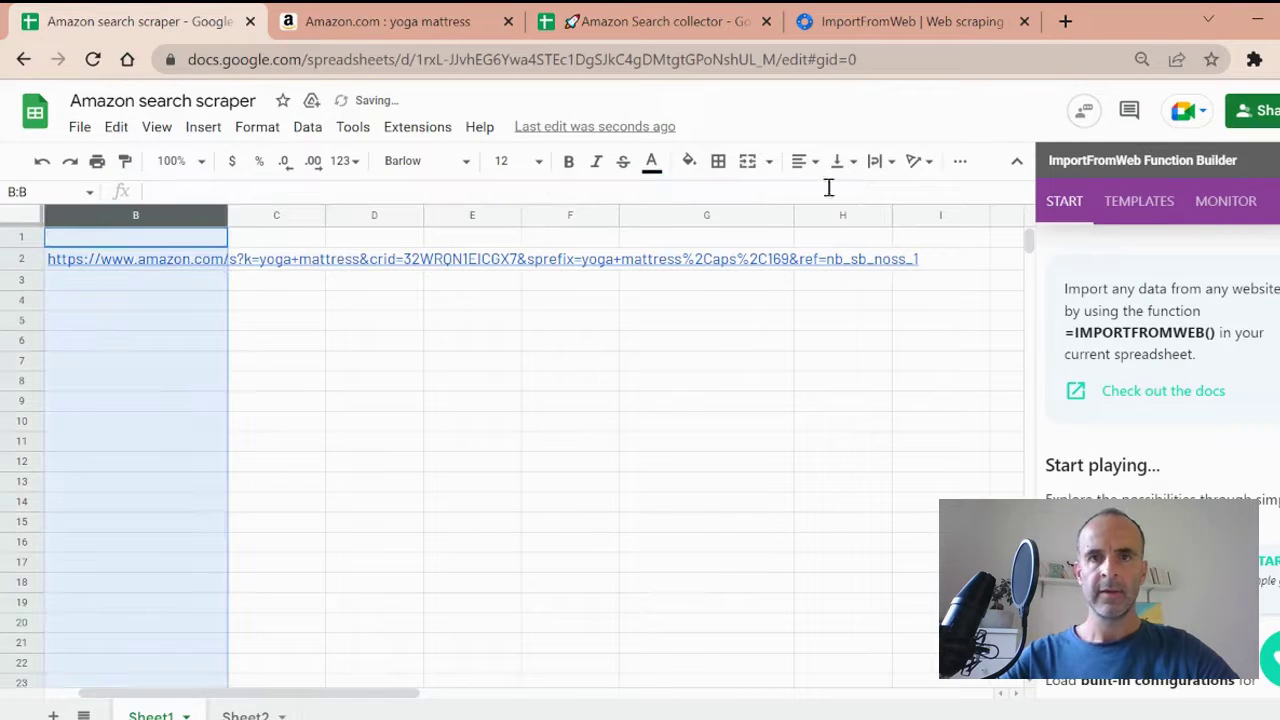
click(877, 161)
click(916, 194)
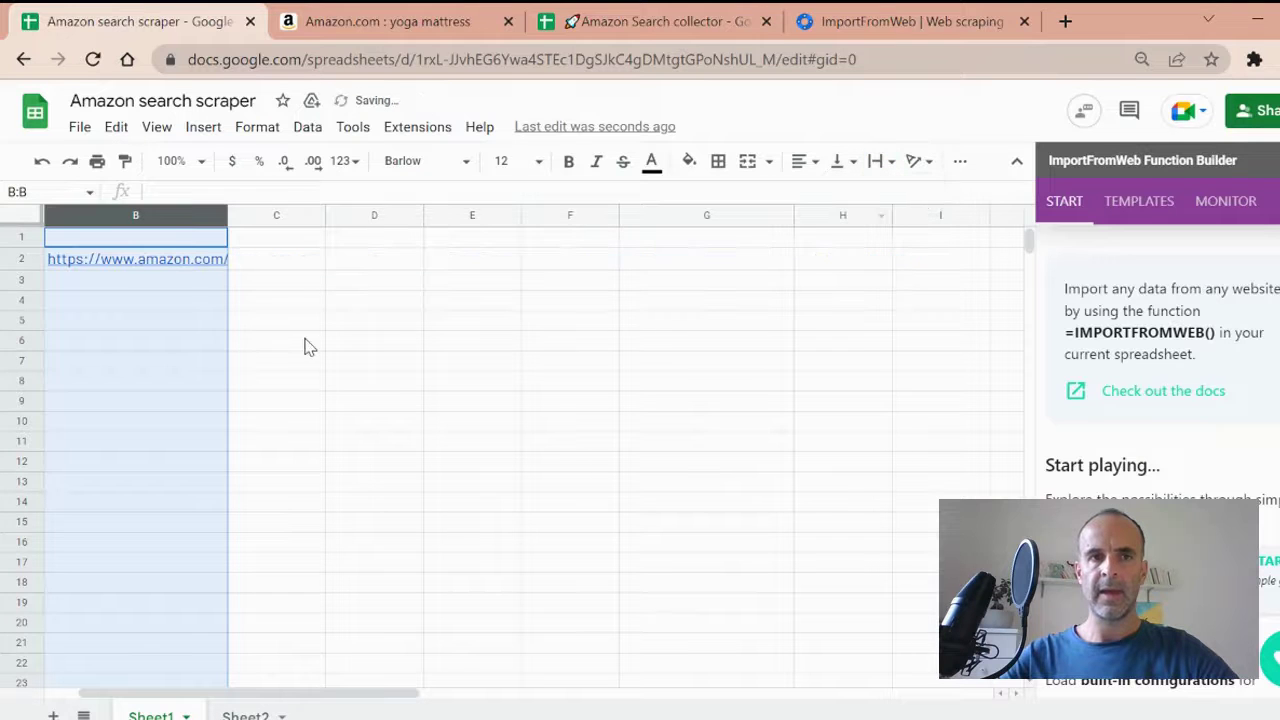
drag(230, 215, 245, 215)
- Enter the headers asin, title and price in cells C1–E1
click(284, 244)
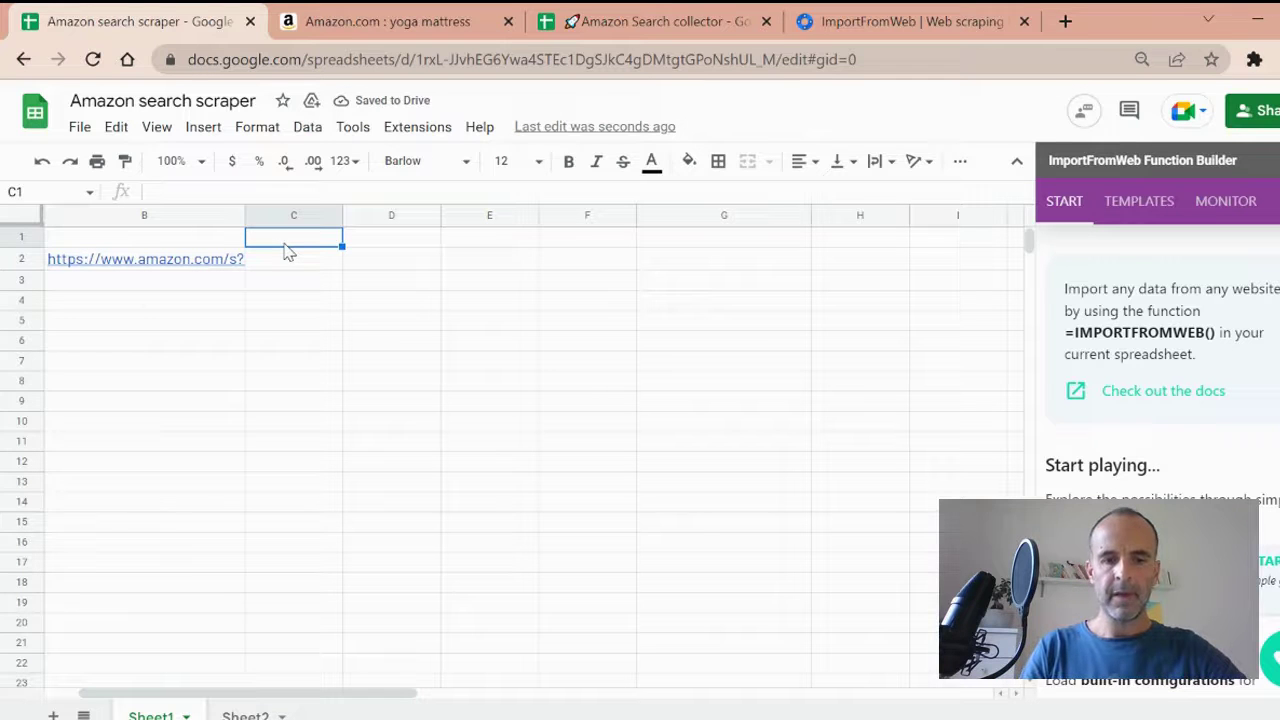
text(asin)
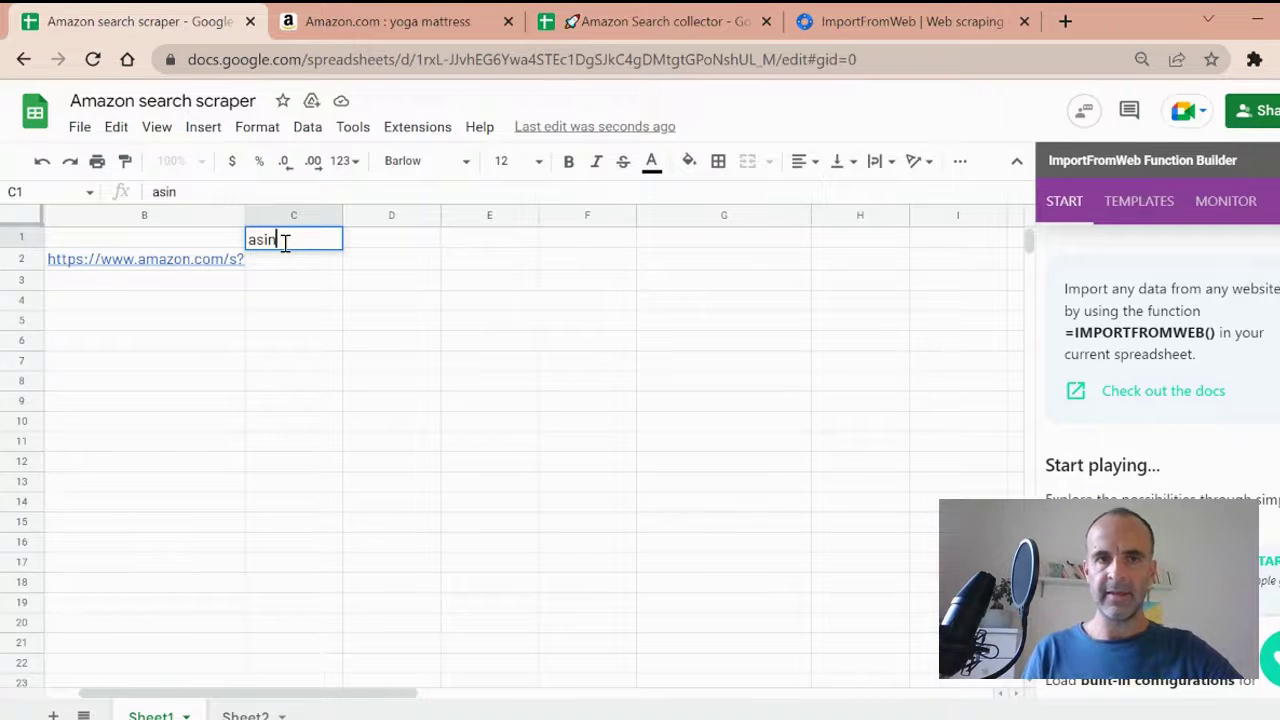
key(Tab)
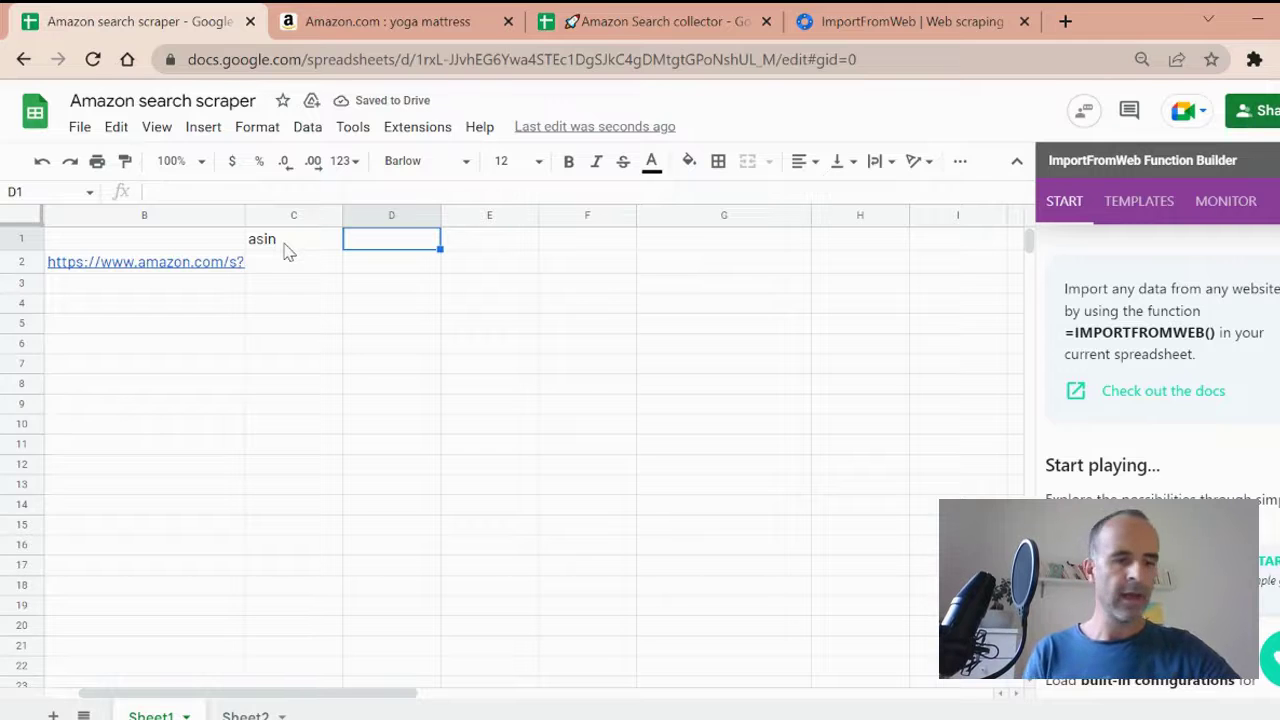
text(title)
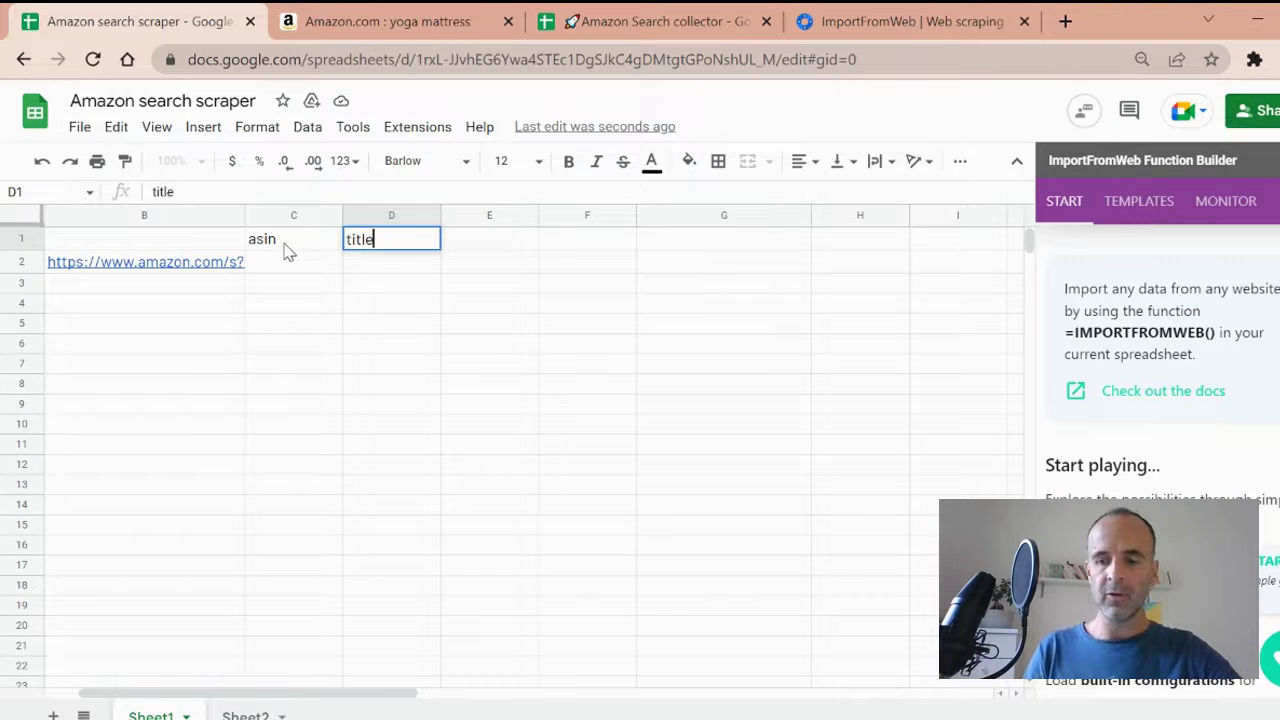
key(Tab)
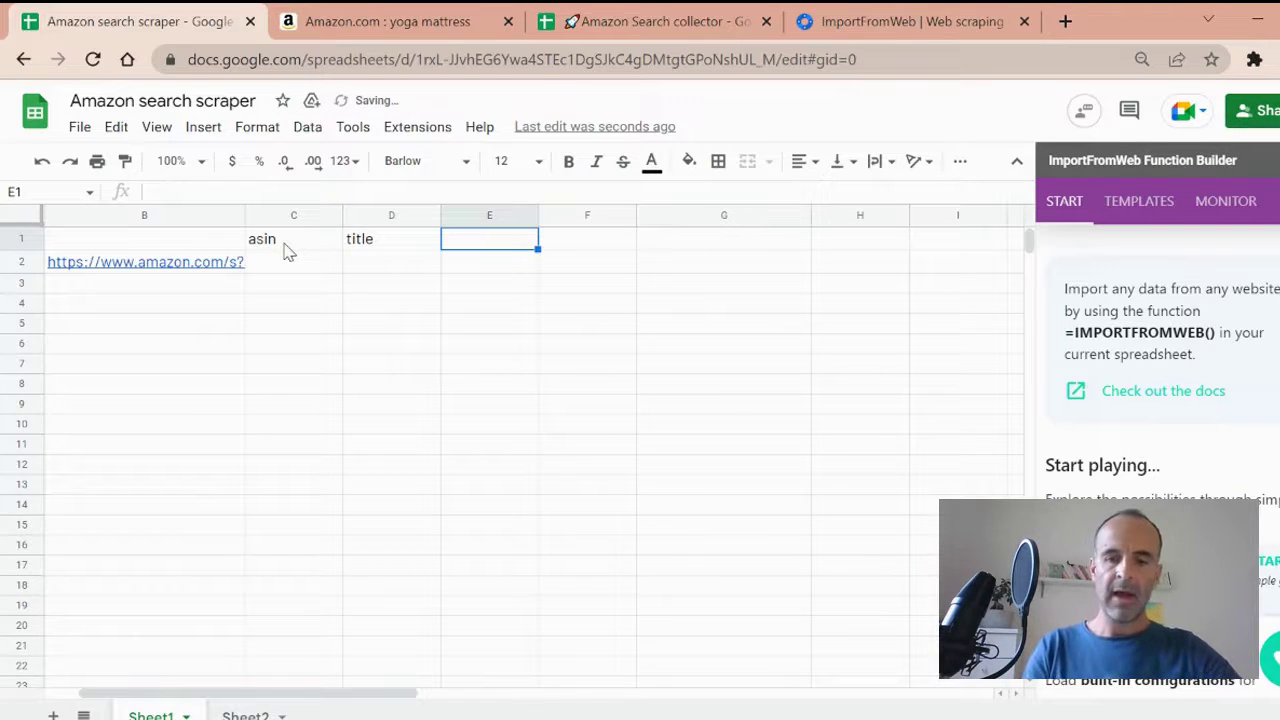
text(price)
key(Tab)
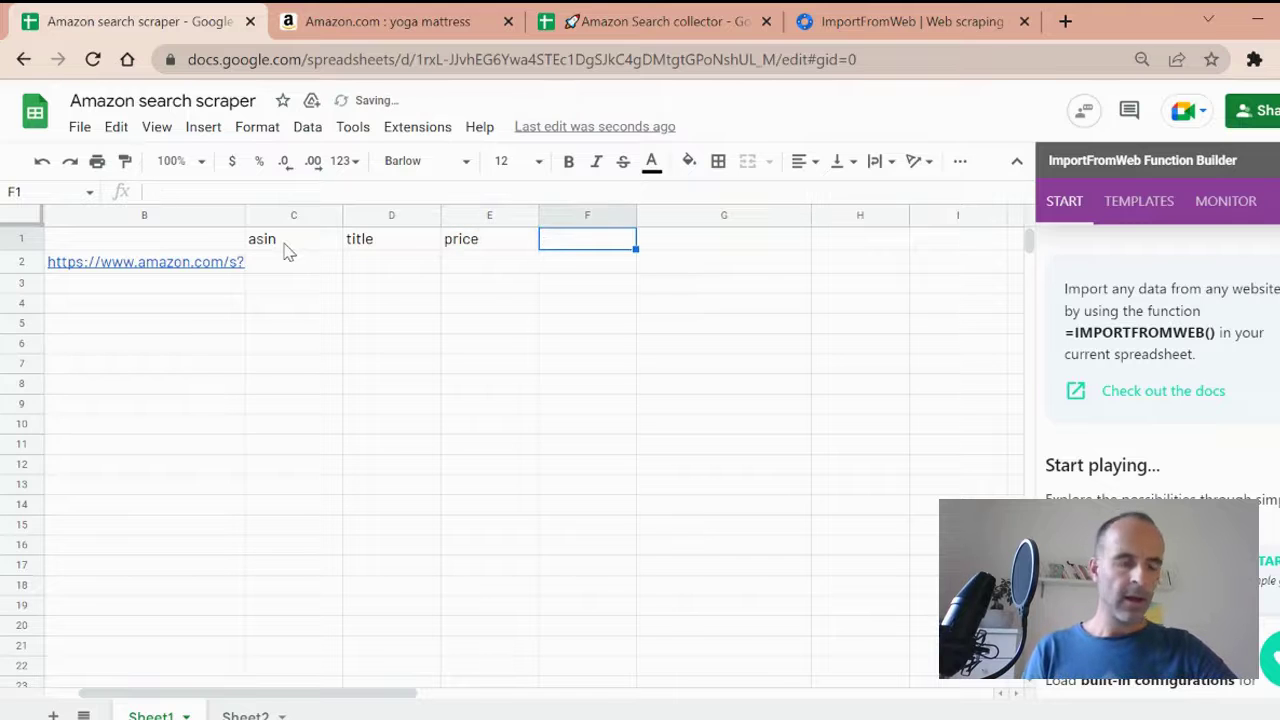
- Add headers rating, featured_image_source and link in F1–H1, then begin a formula in C2
text(rating)
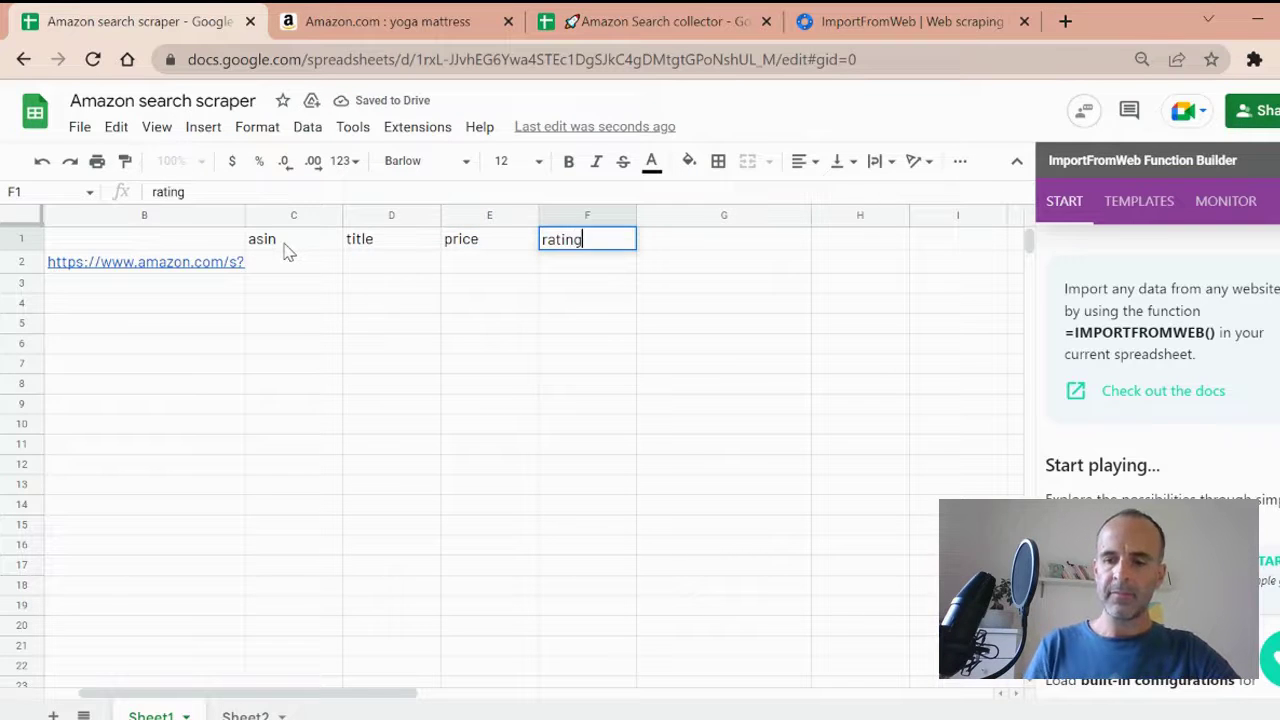
key(Tab)
text(featured)
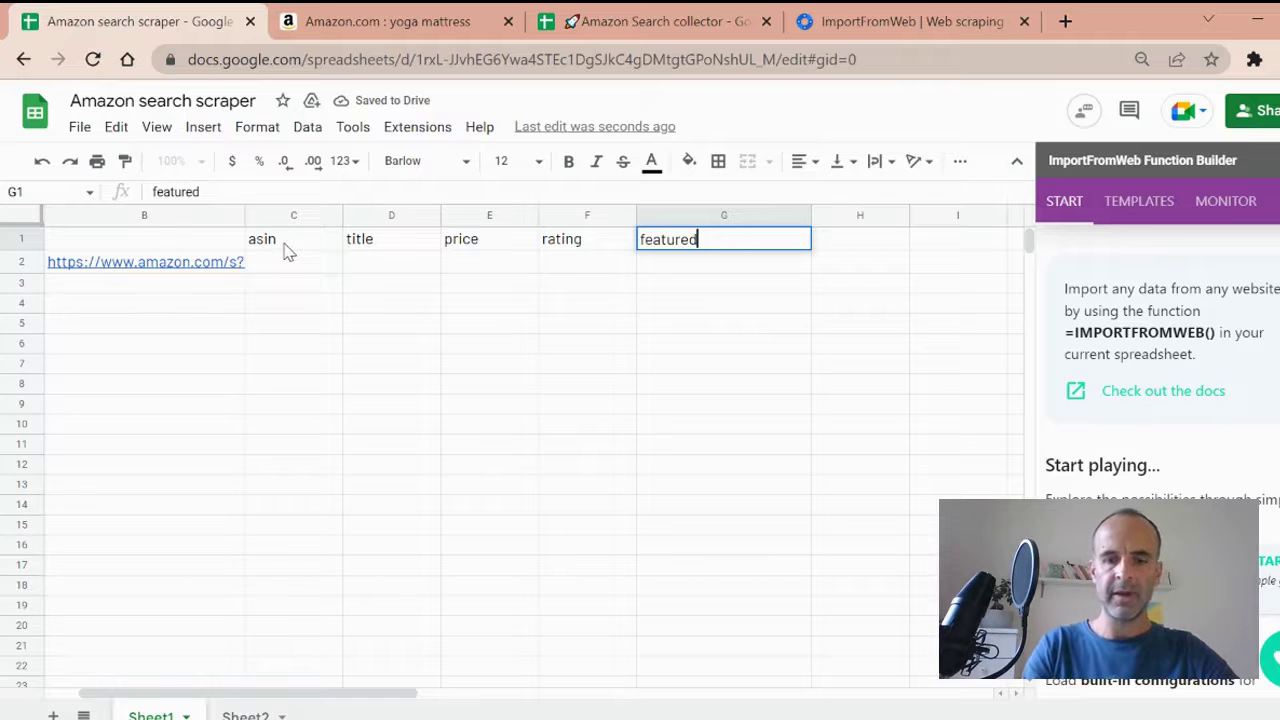
text(_image)
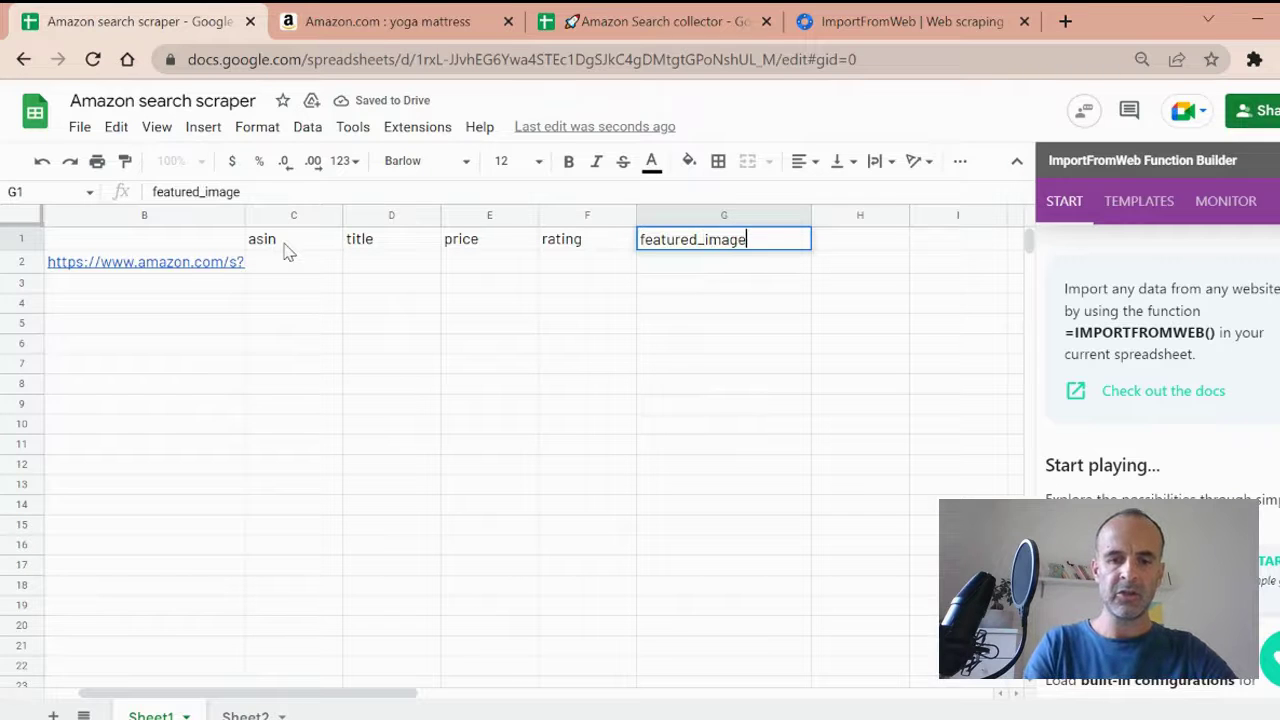
text(_source)
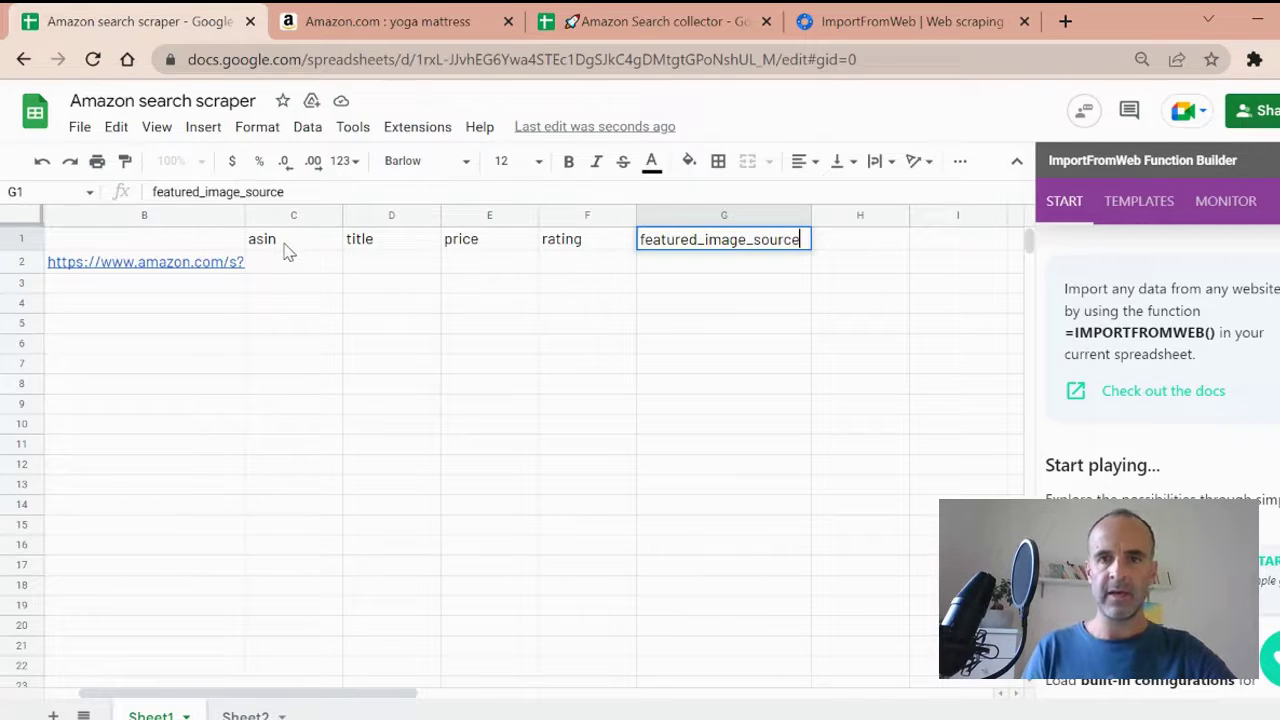
key(Tab)
text(link)
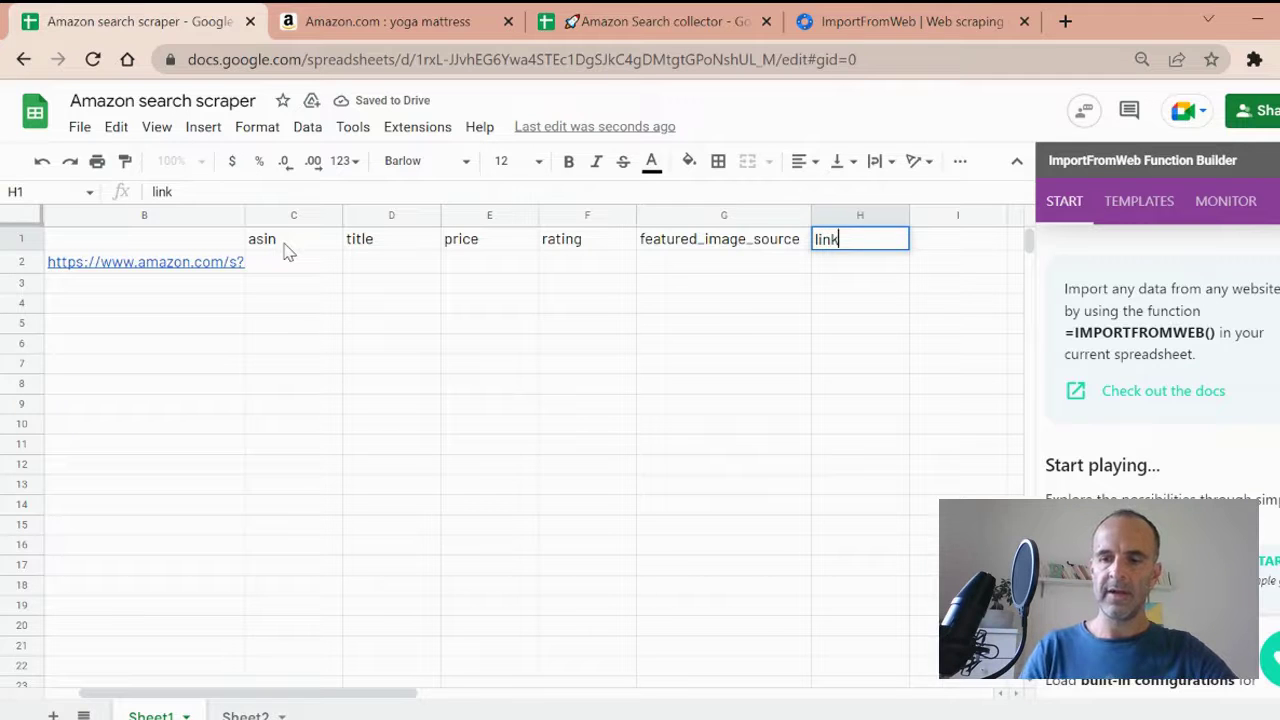
key(Return)
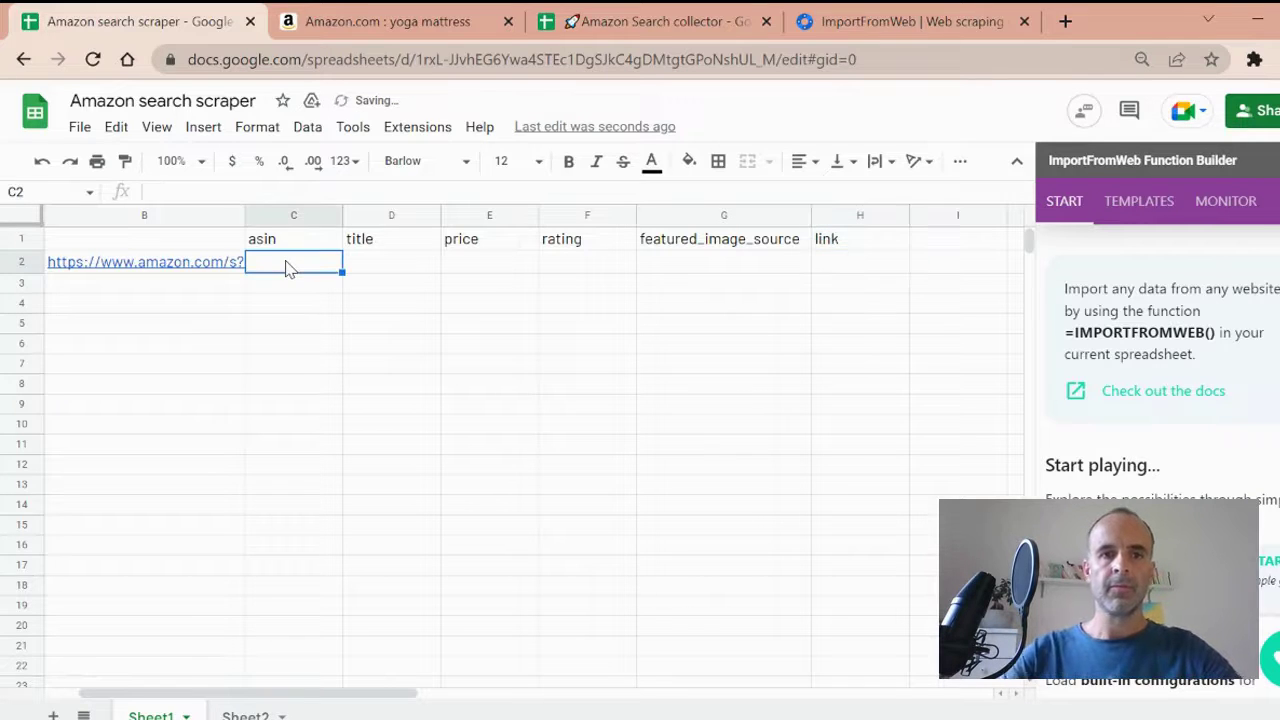
click(287, 266)
text(=)
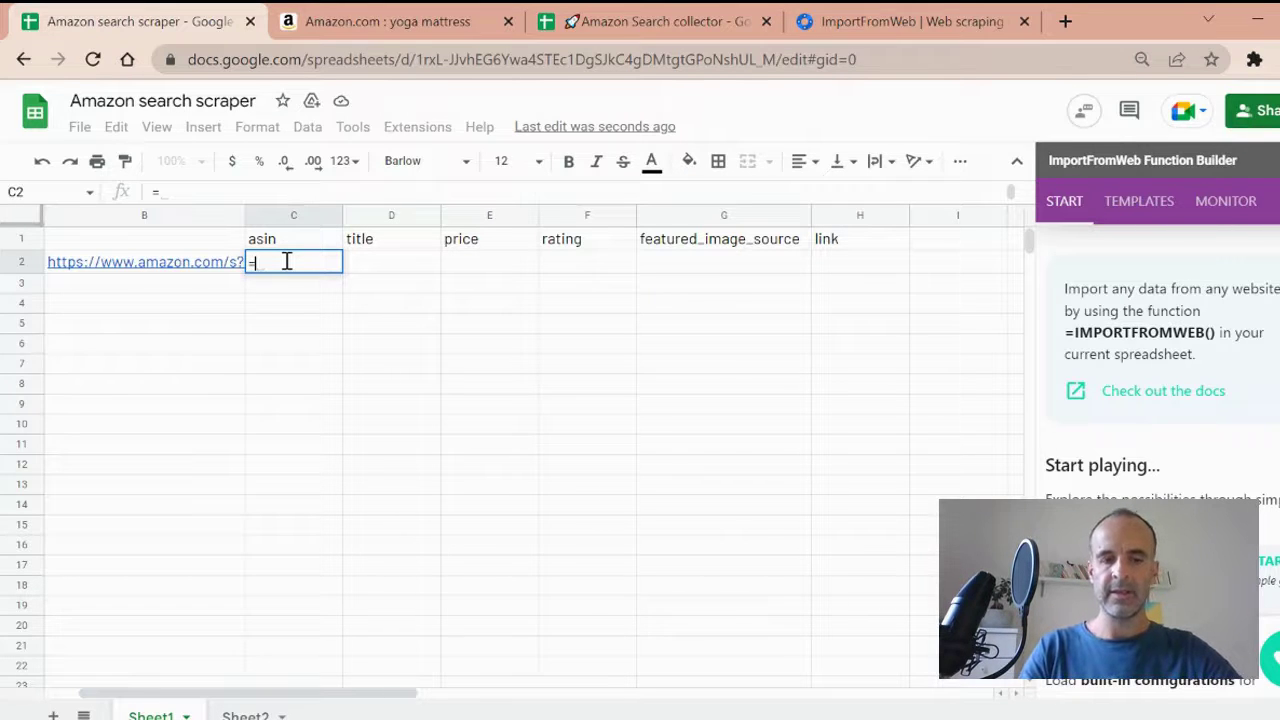
- Enter =IMPORTFROMWEB(B2;C1:H1) in C2 to pull the header fields from the B2 URL
text(IMPO)
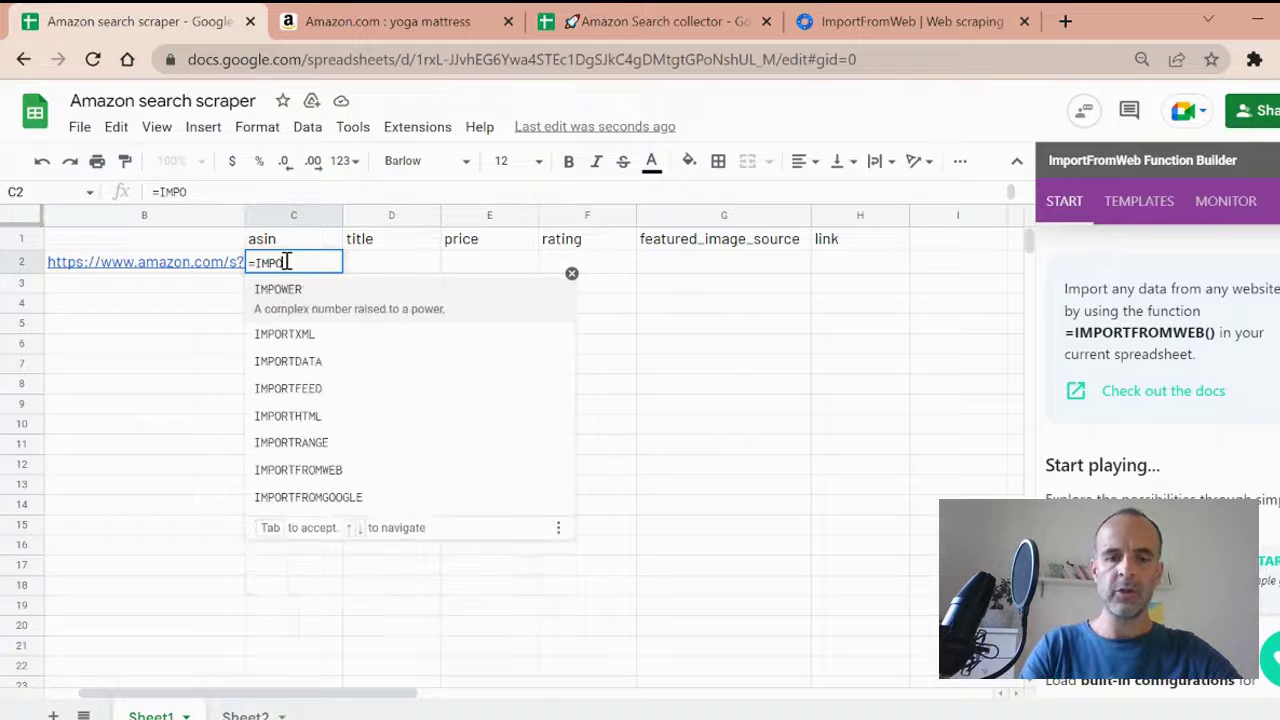
text(RTFROMWE)
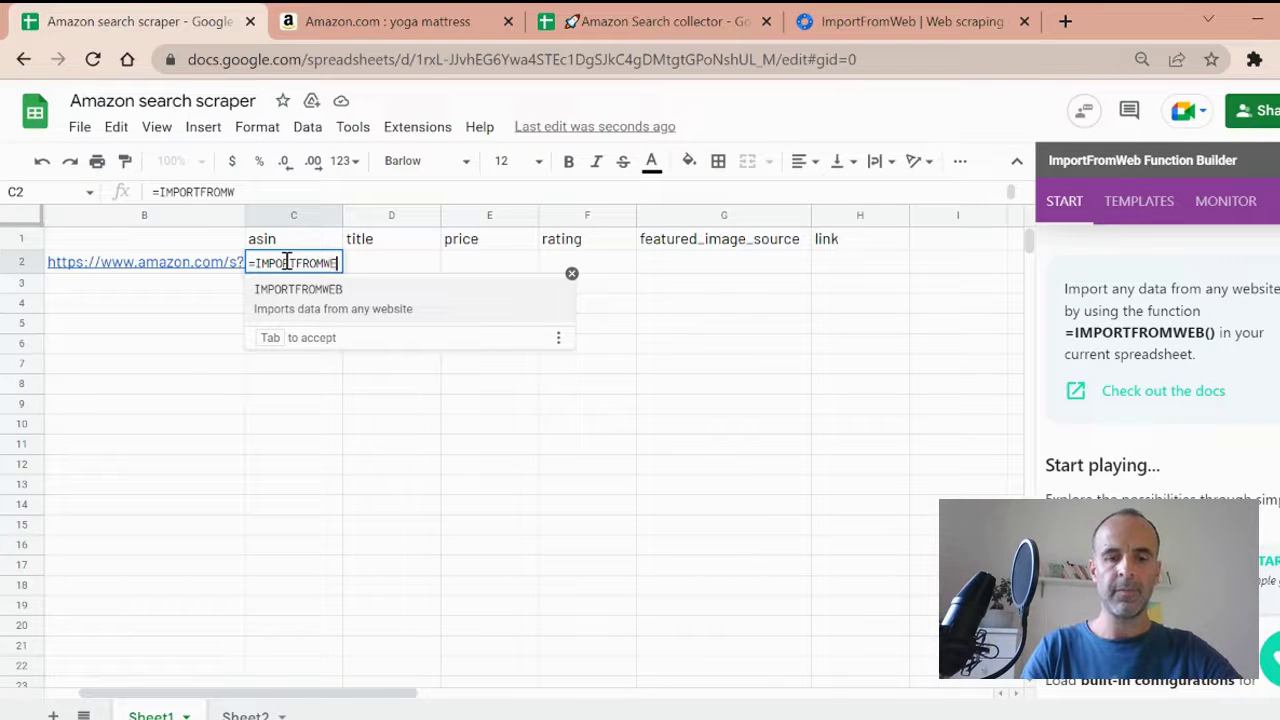
text(B()
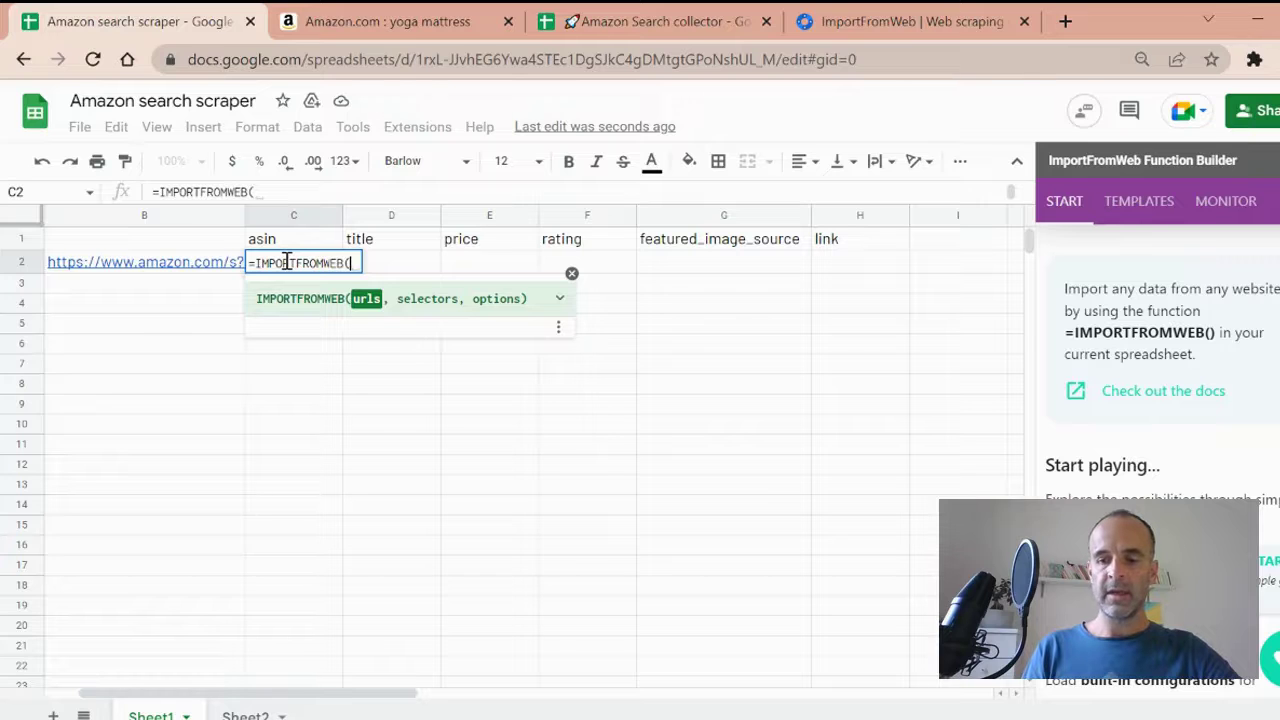
key(Left)
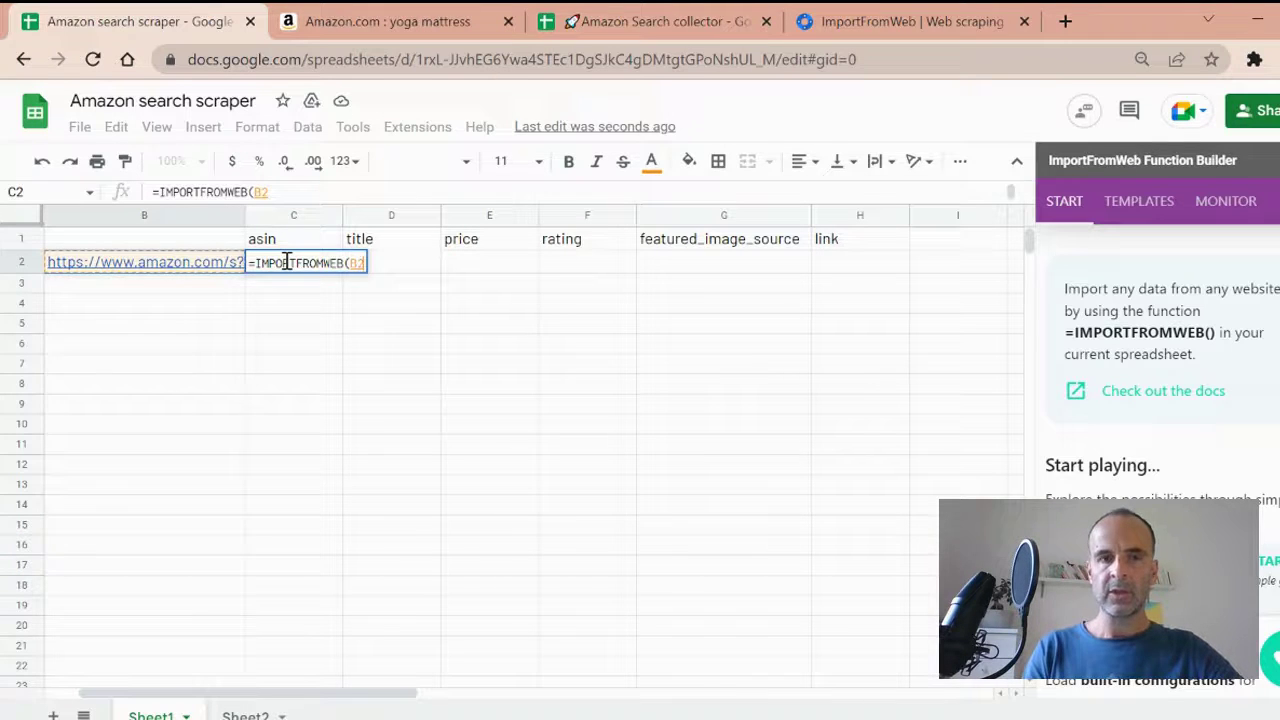
text(;)
key(Up)
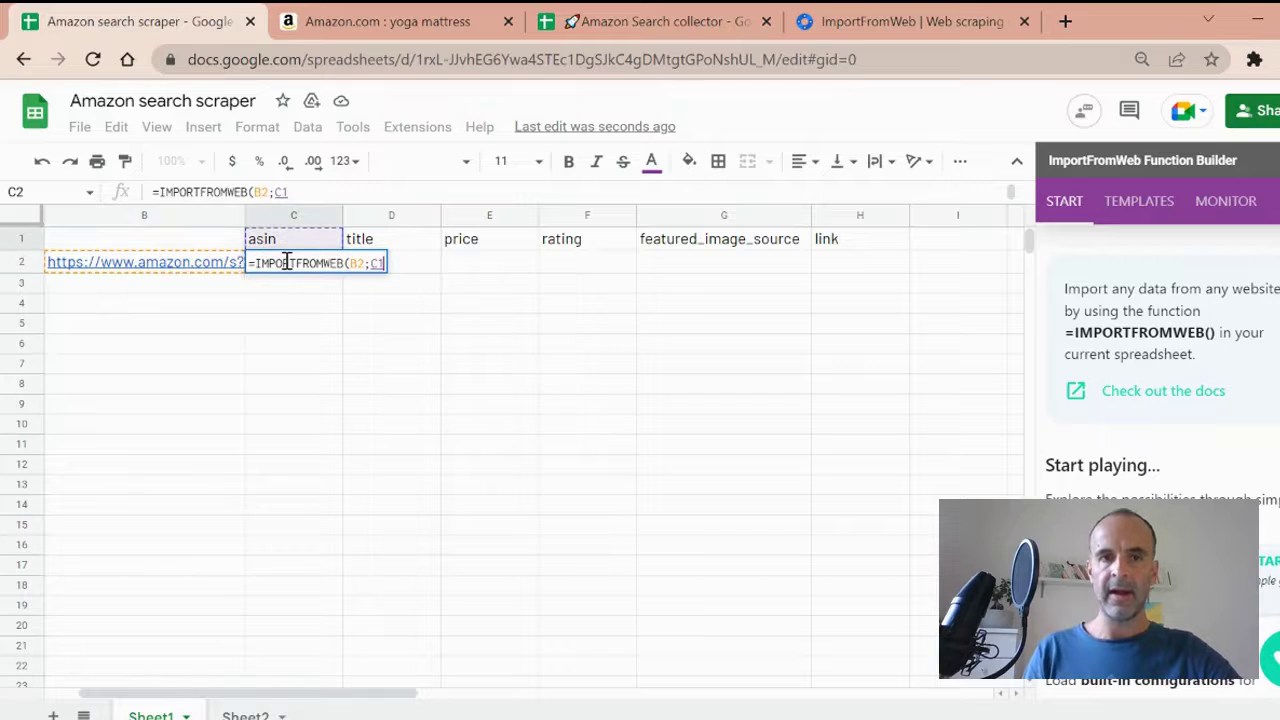
key(shift+Right)
key(shift+Right)
key(shift+Right)
key(shift+Right)
key(shift+Right)
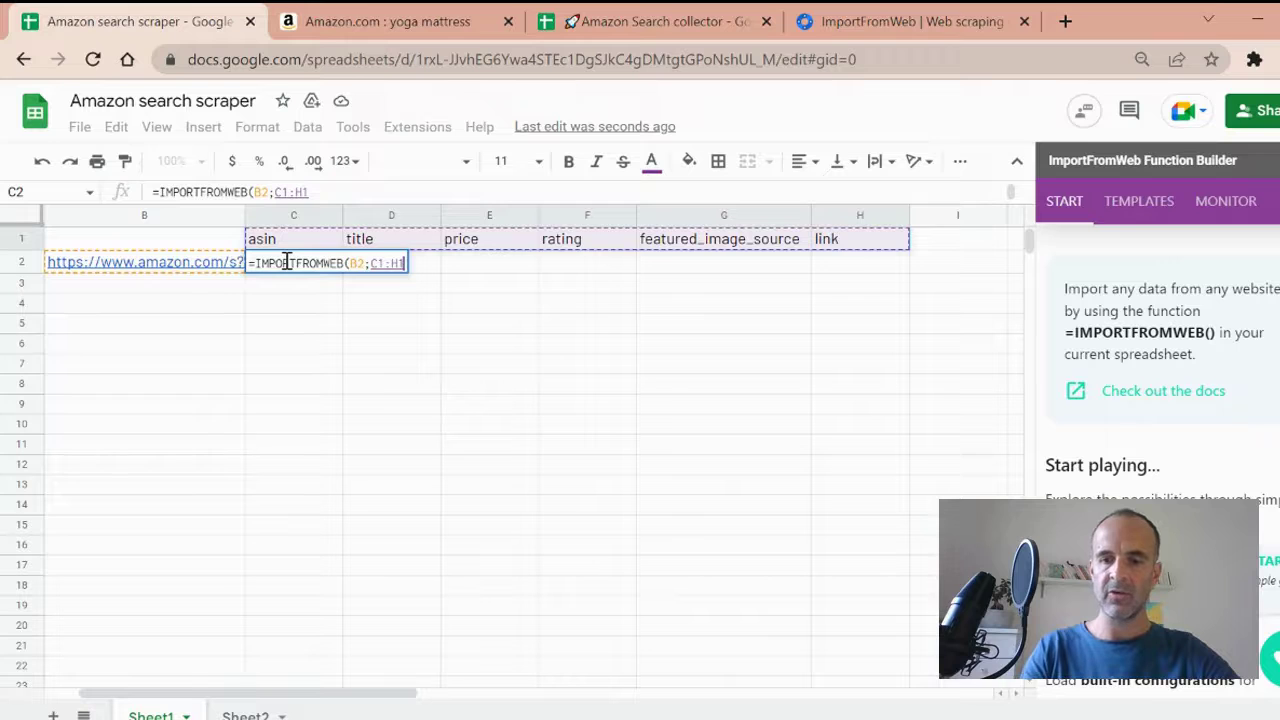
text())
key(Return)
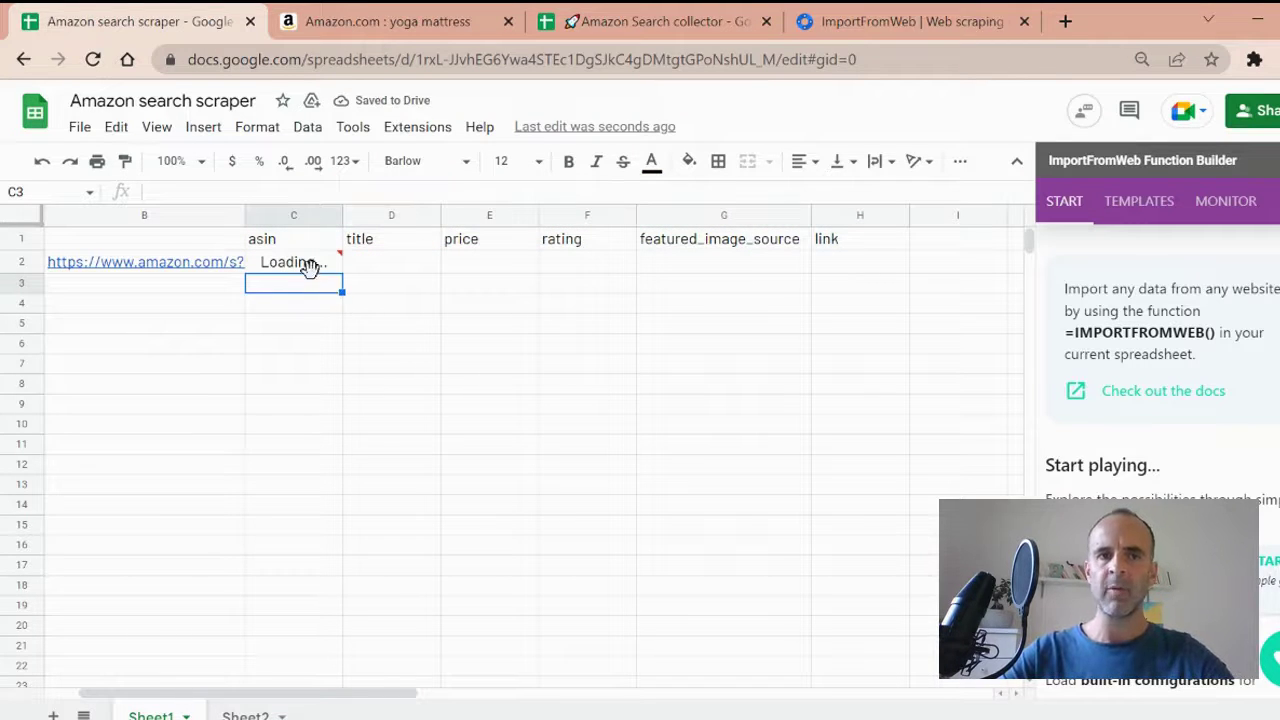
- Select the row 1 headers and check ImportFromWeb's fetch monitoring view
mouse_move(306, 270)
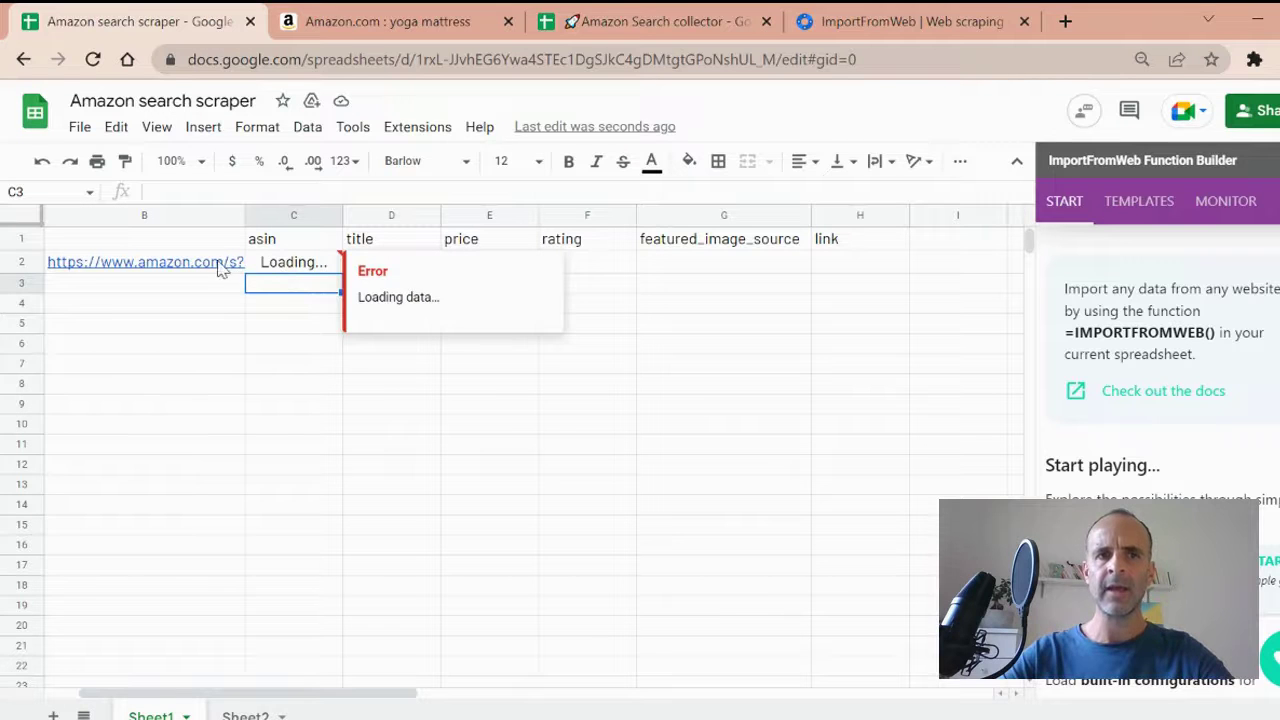
mouse_move(206, 266)
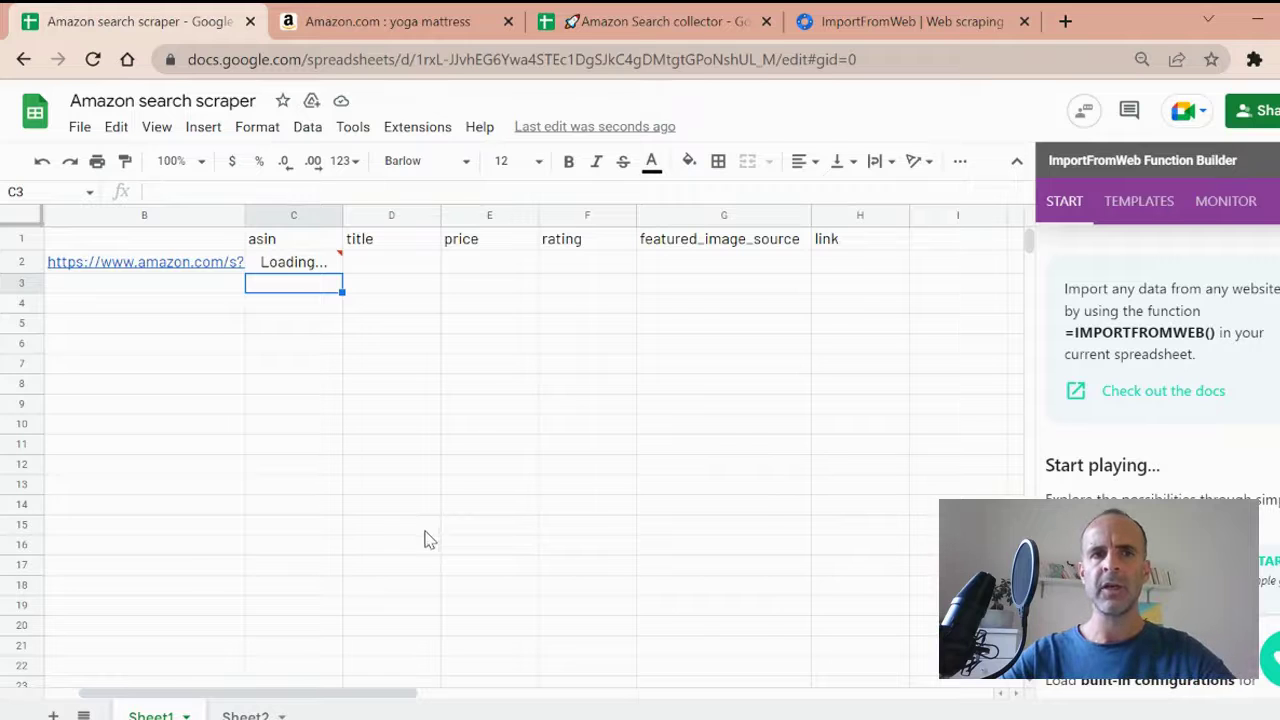
mouse_move(143, 276)
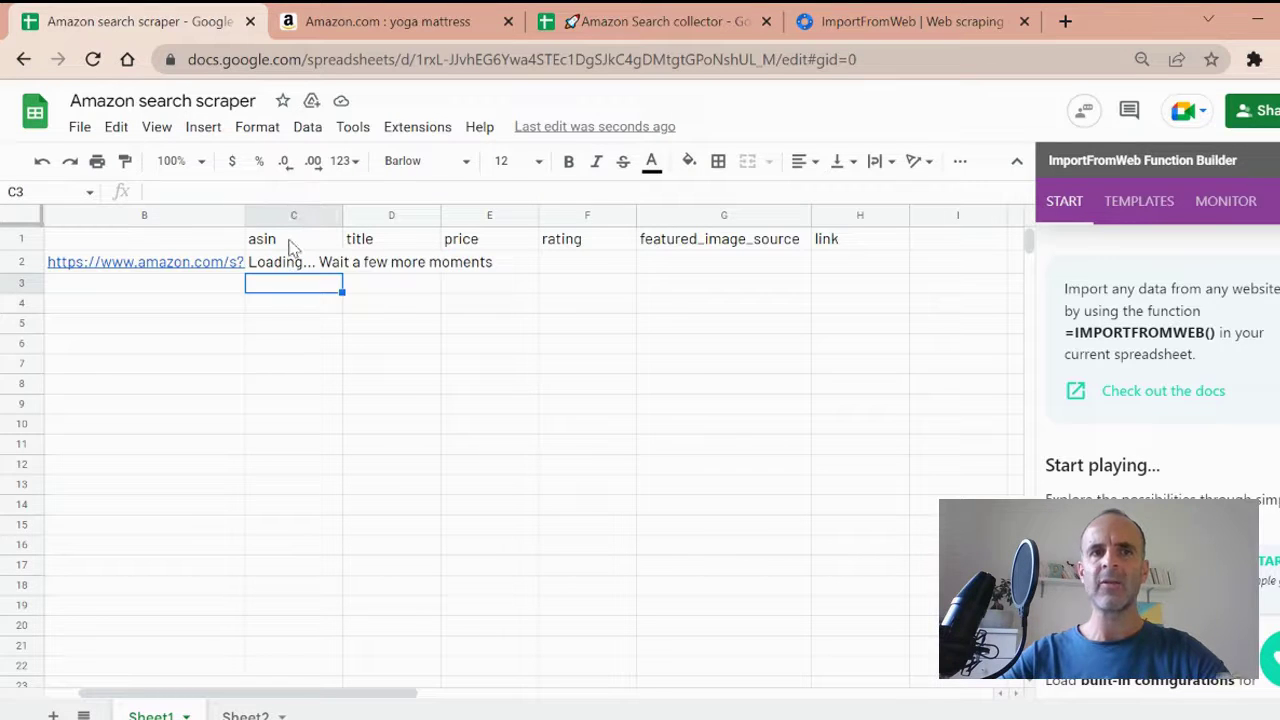
drag(289, 247, 831, 251)
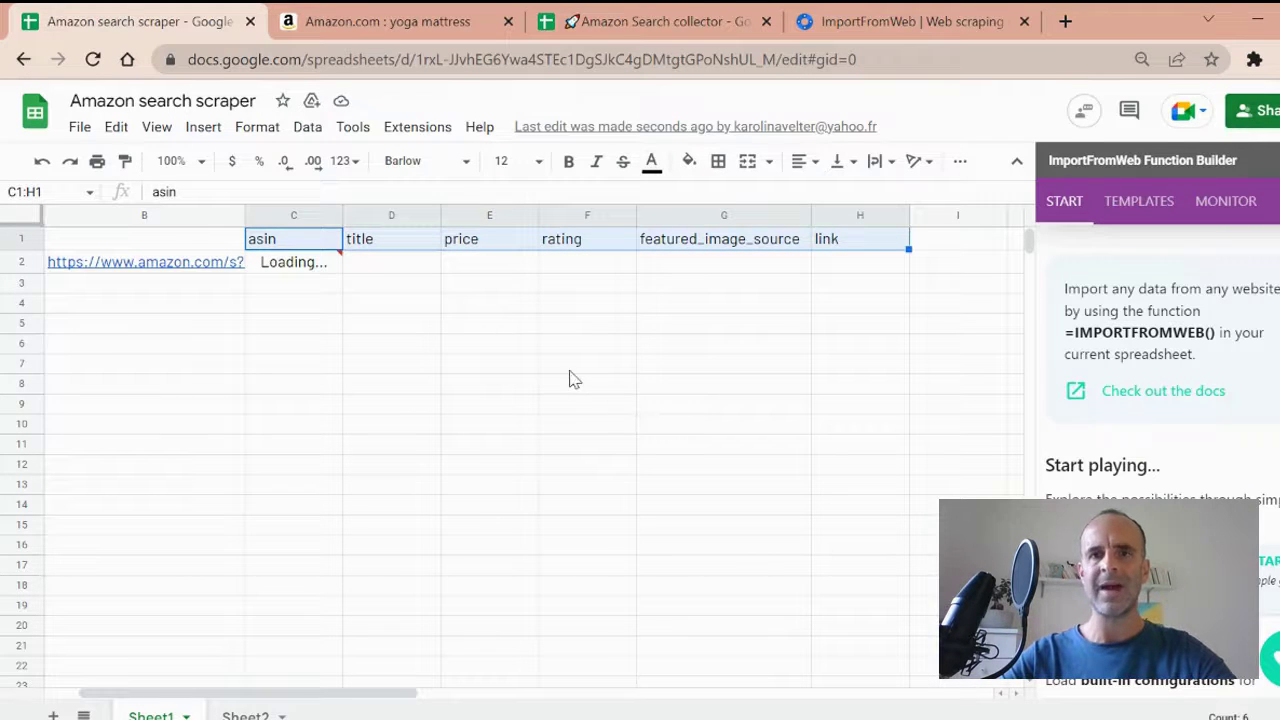
click(1222, 204)
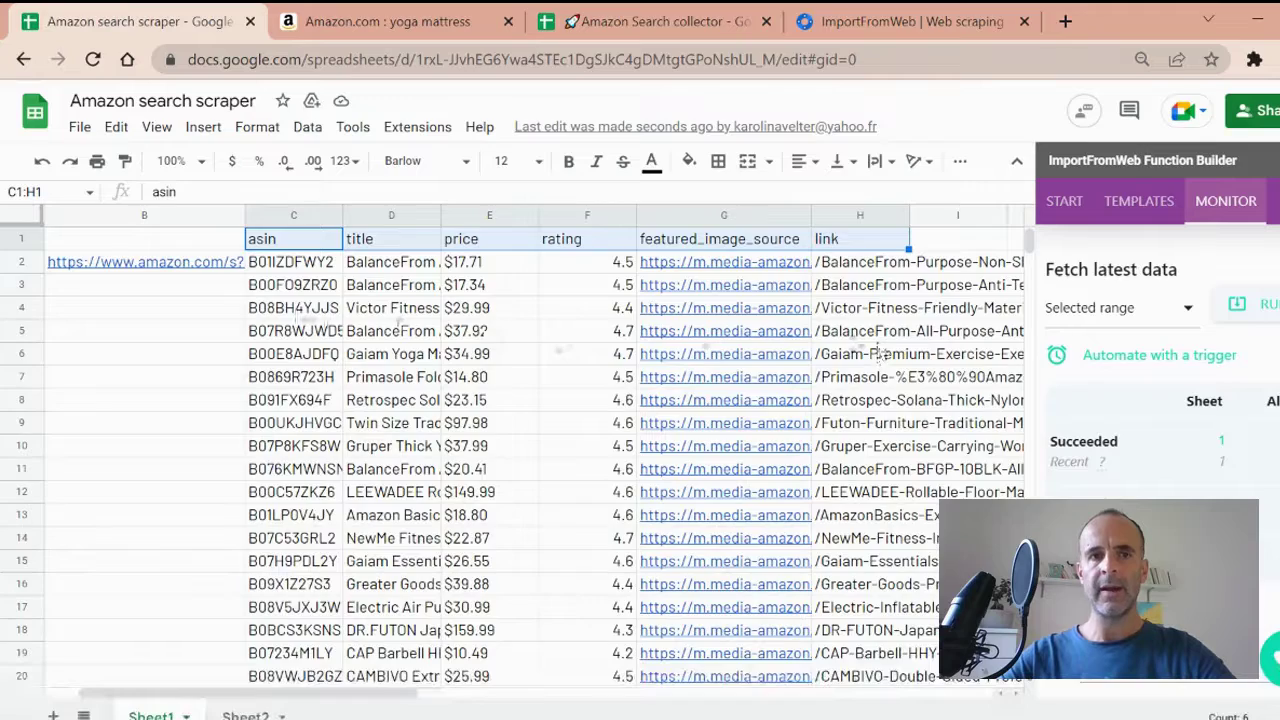
scroll(311, 323, down, 10)
scroll(311, 323, up, 10)
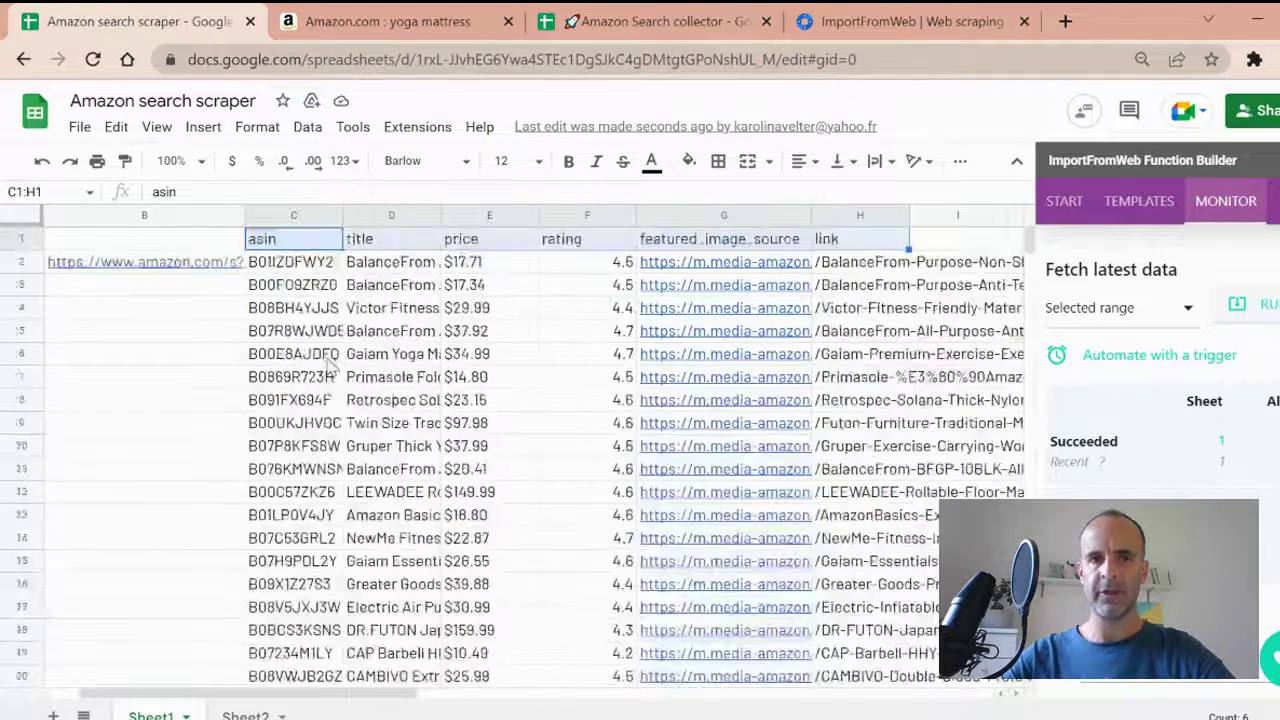
- Widen column C for the ASINs and column H for the product links
drag(339, 212, 391, 212)
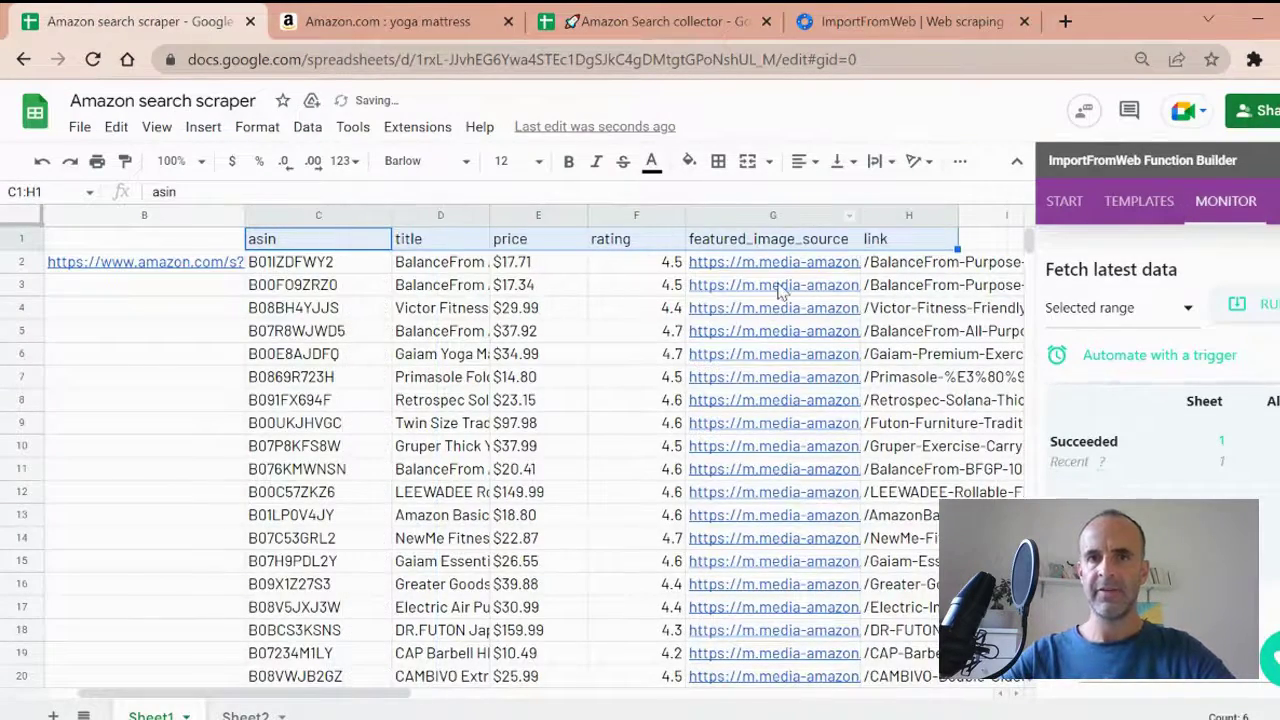
click(920, 262)
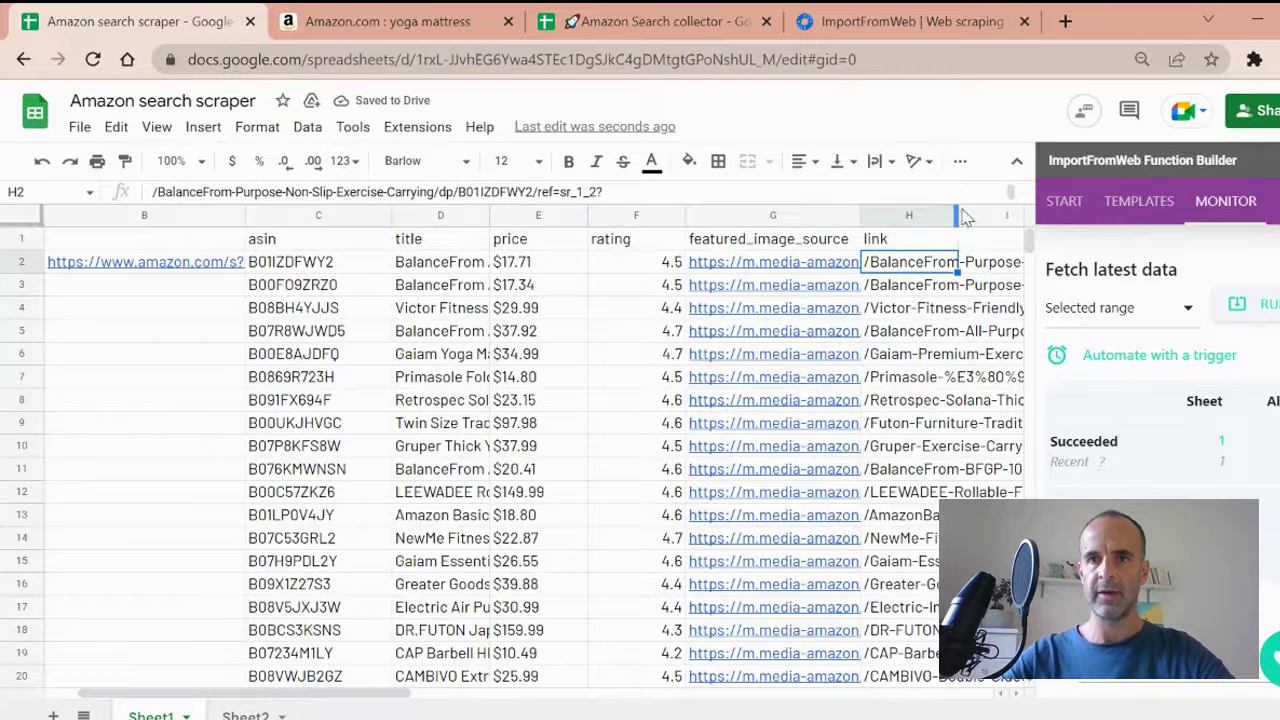
drag(958, 214, 976, 214)
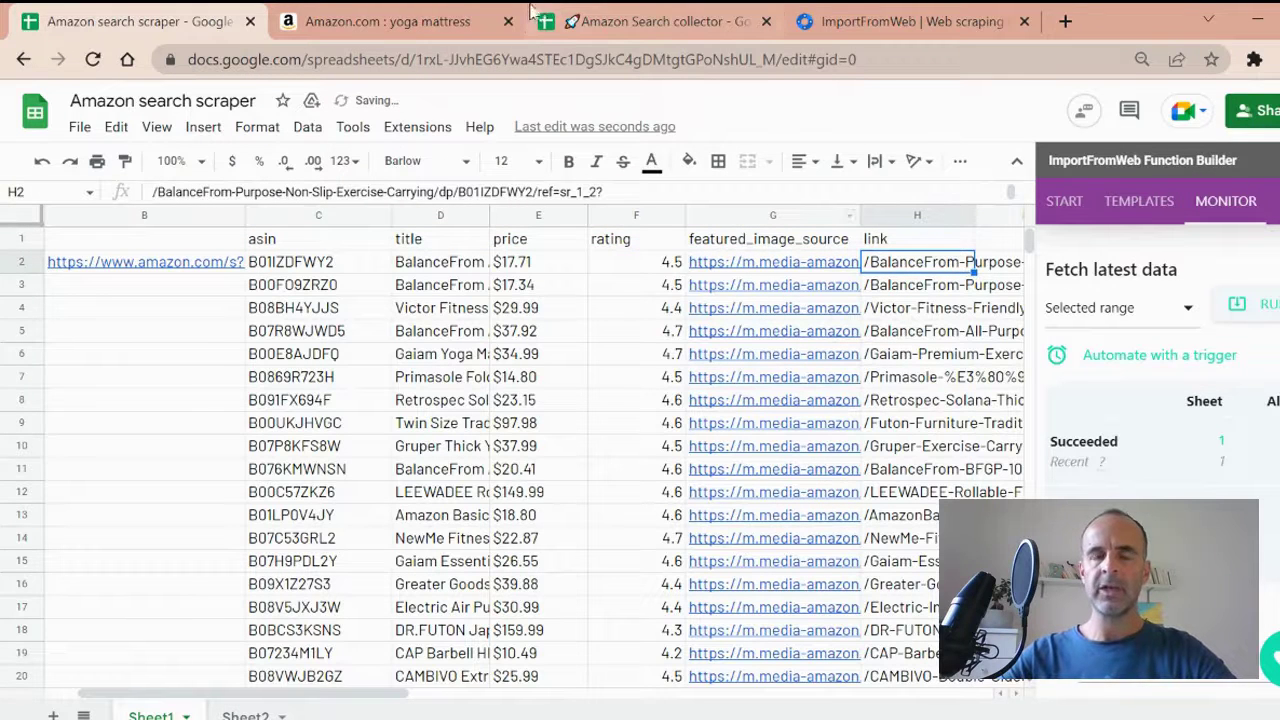
- Go to page 2 of the Amazon 'yoga mattress' results and select its URL
click(370, 14)
scroll(512, 380, down, 15)
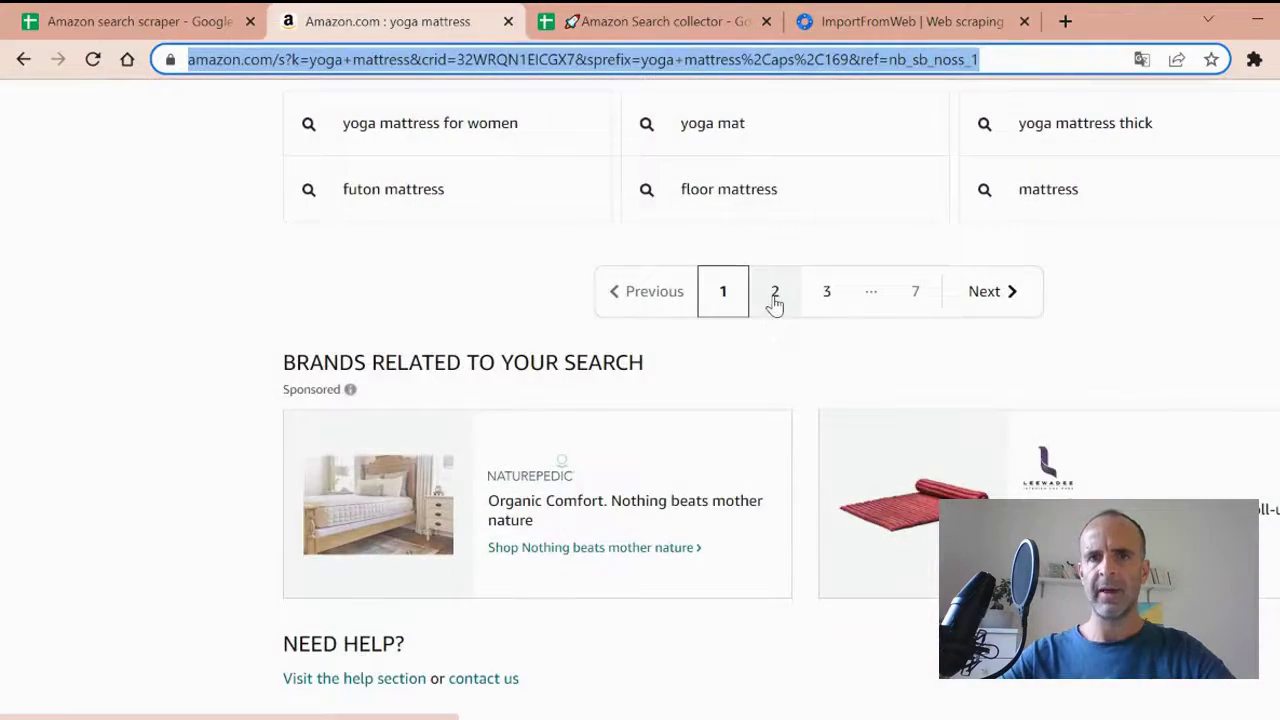
click(768, 299)
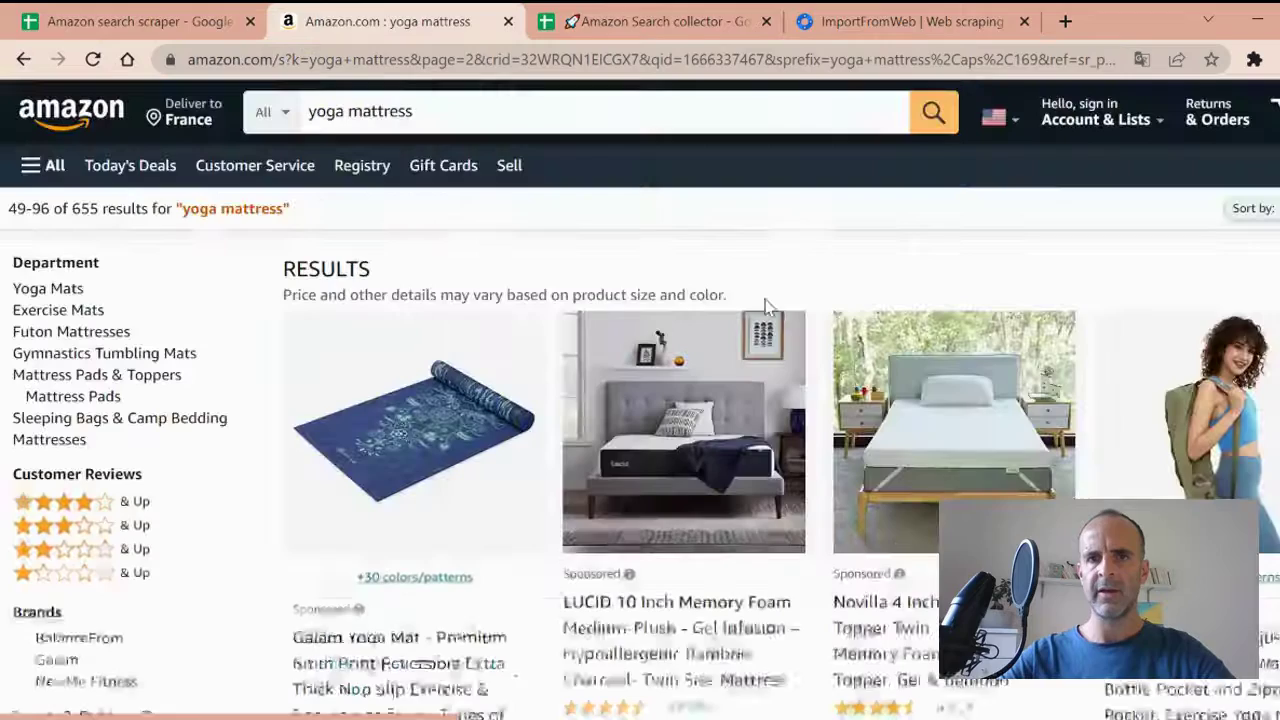
click(412, 60)
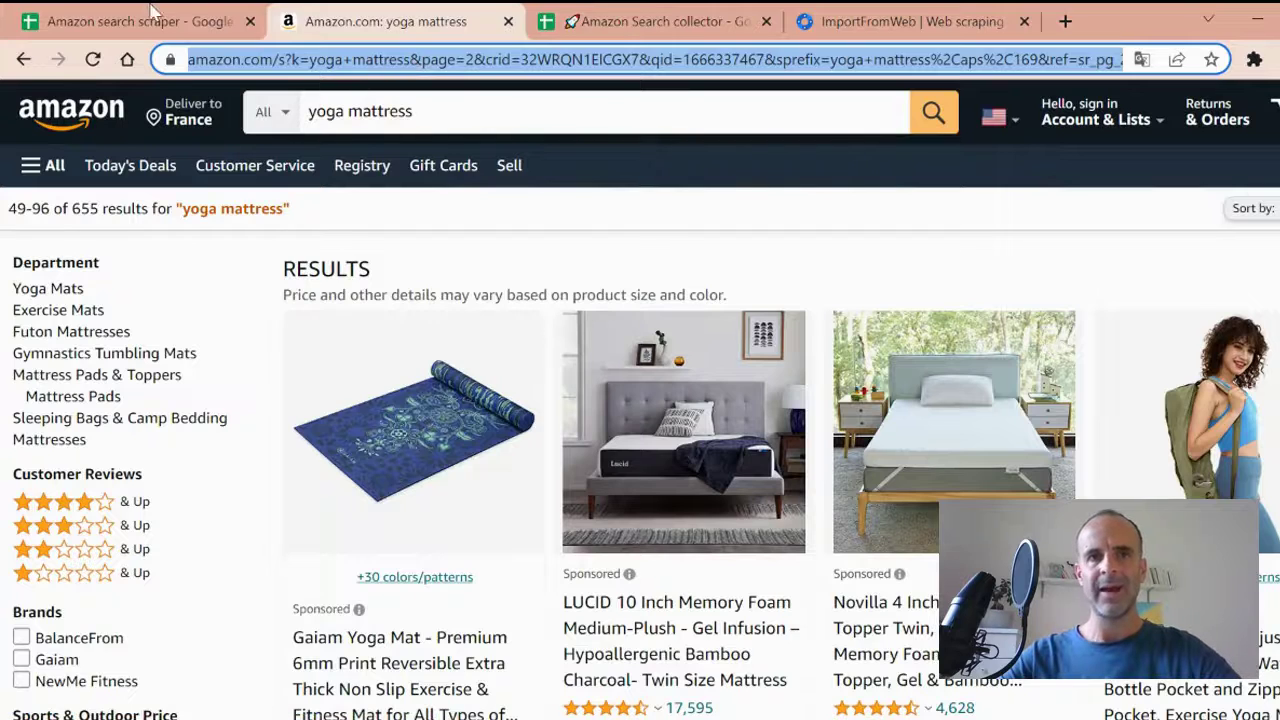
- Paste the page-2 search URL into cell B3
click(143, 12)
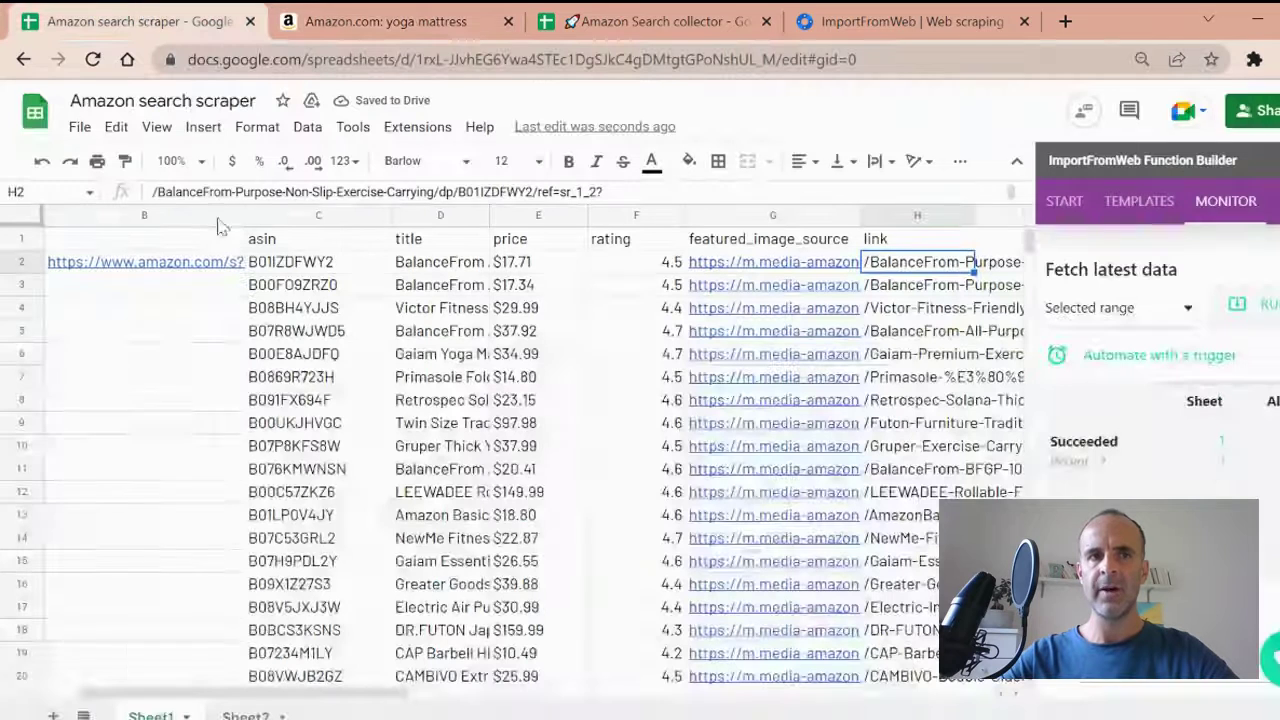
click(163, 290)
key(ctrl+v)
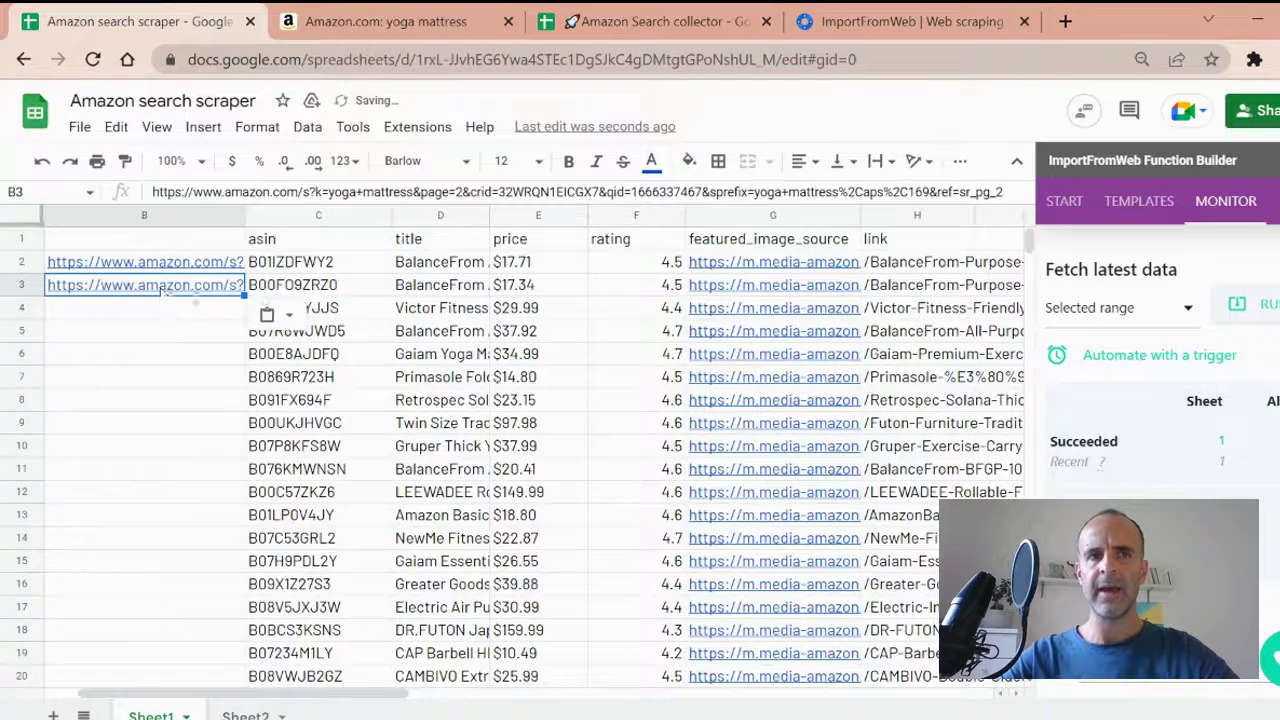
- Change C2's URL range to B2:B3 and confirm results now reach row 97
click(295, 262)
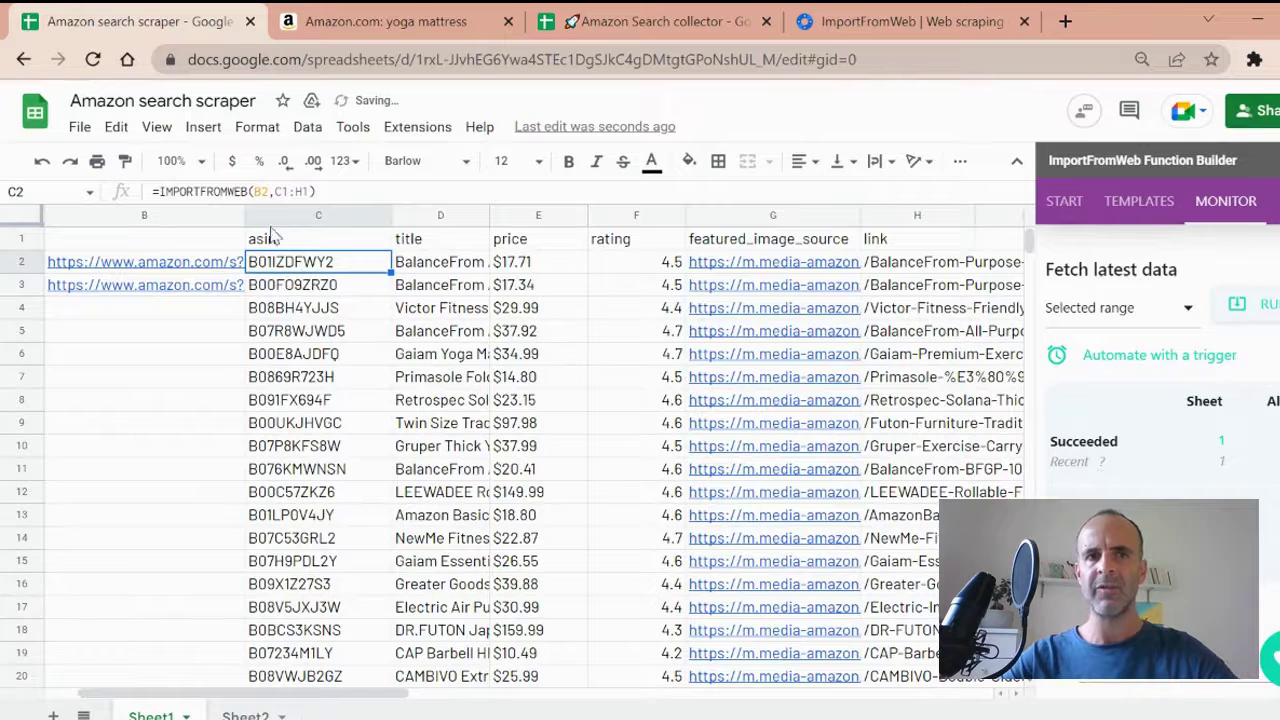
click(269, 194)
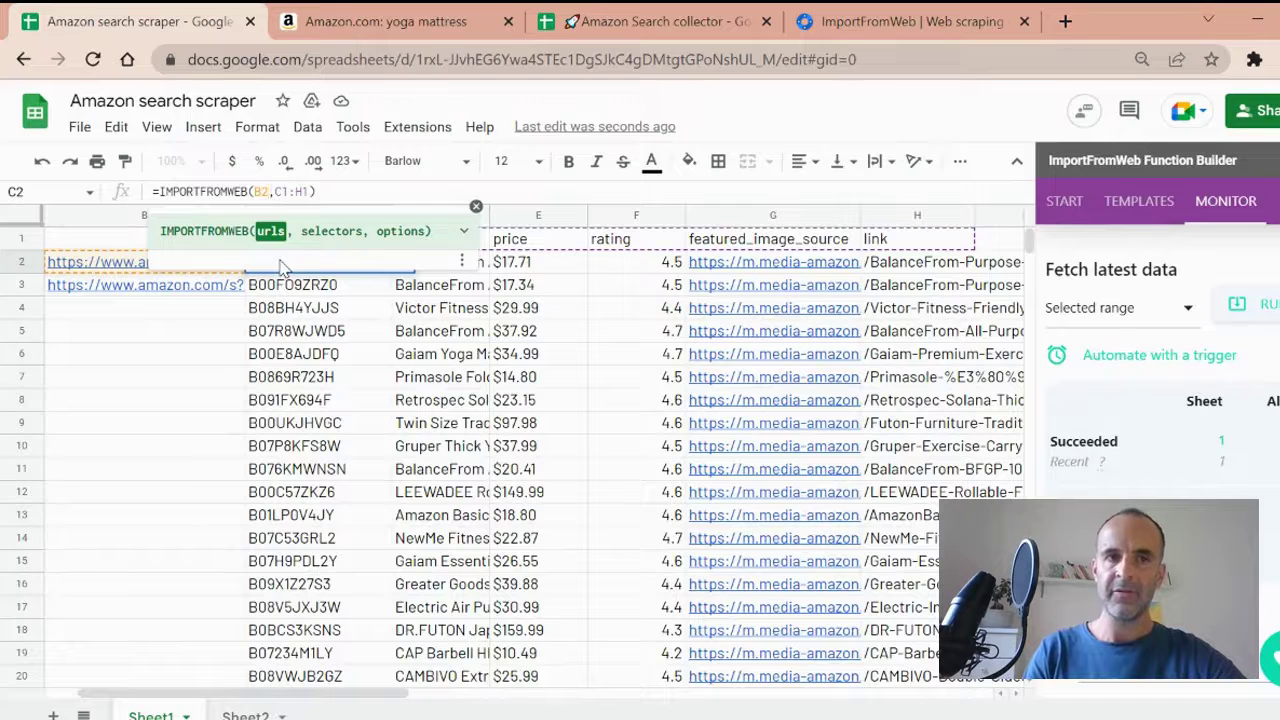
text(:)
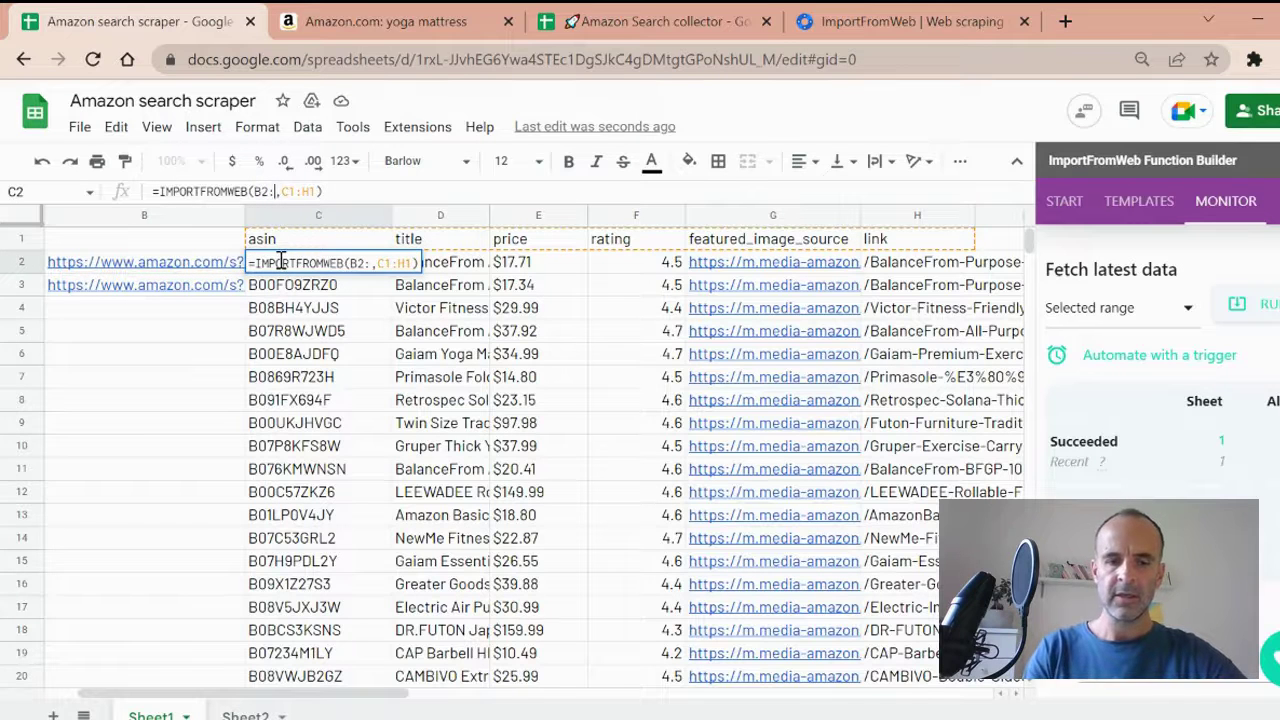
text(B)
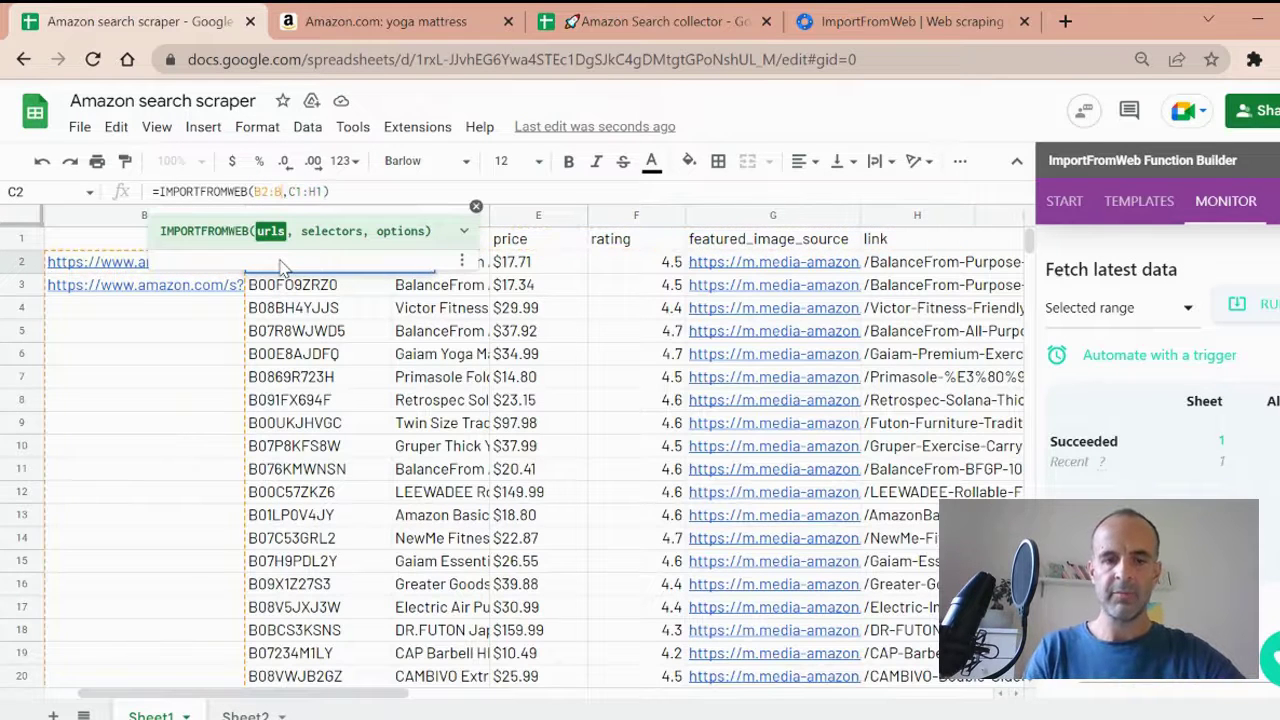
text(3)
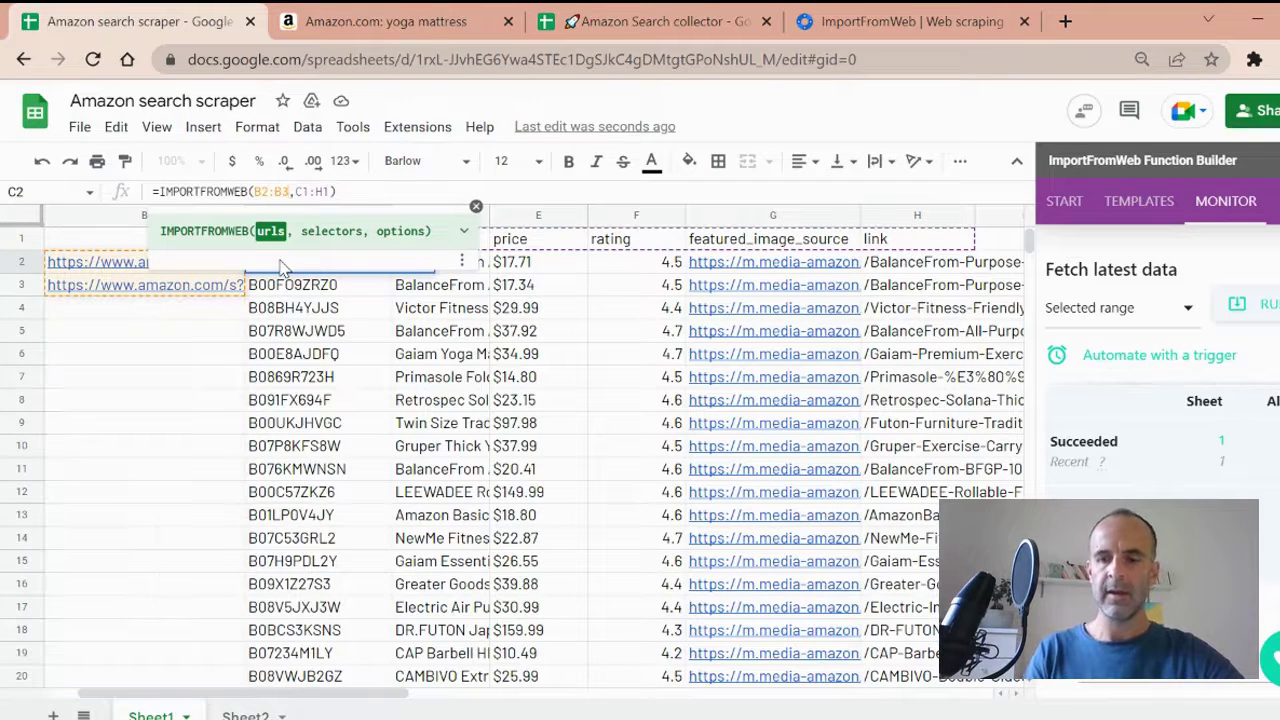
key(Return)
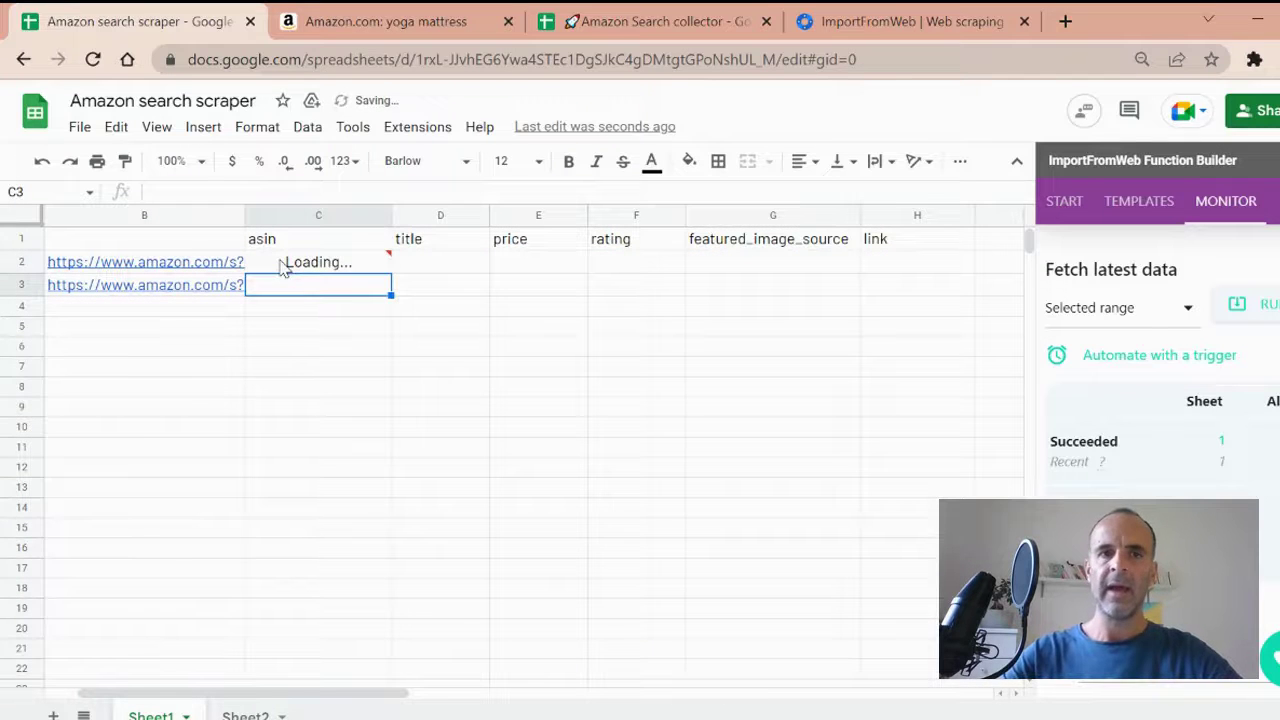
mouse_move(300, 270)
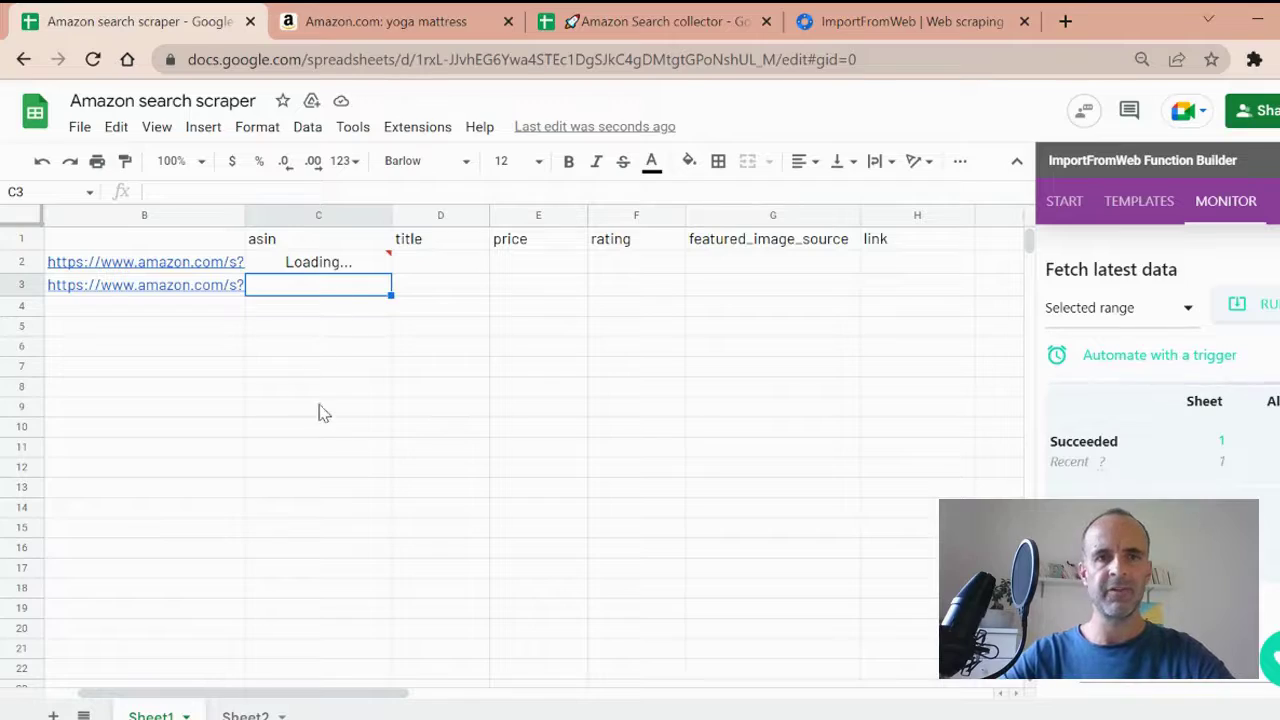
scroll(320, 405, down, 15)
scroll(320, 405, down, 5)
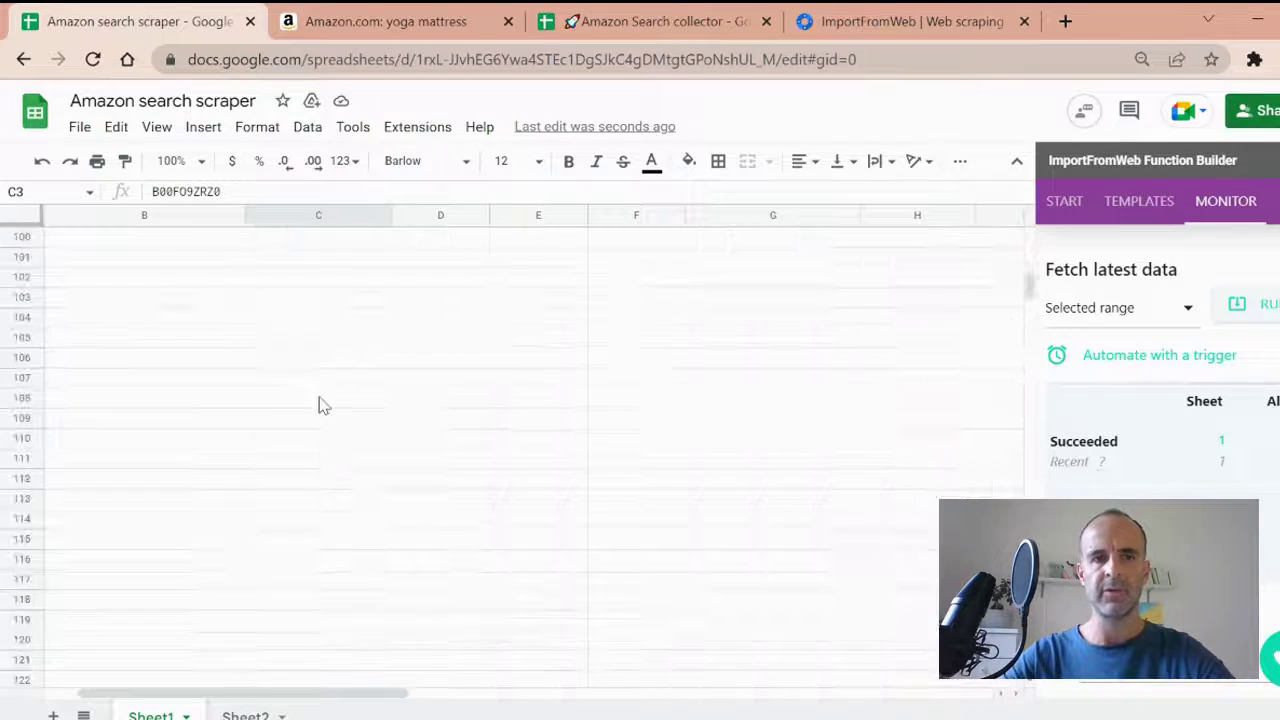
click(312, 516)
scroll(395, 522, up, 20)
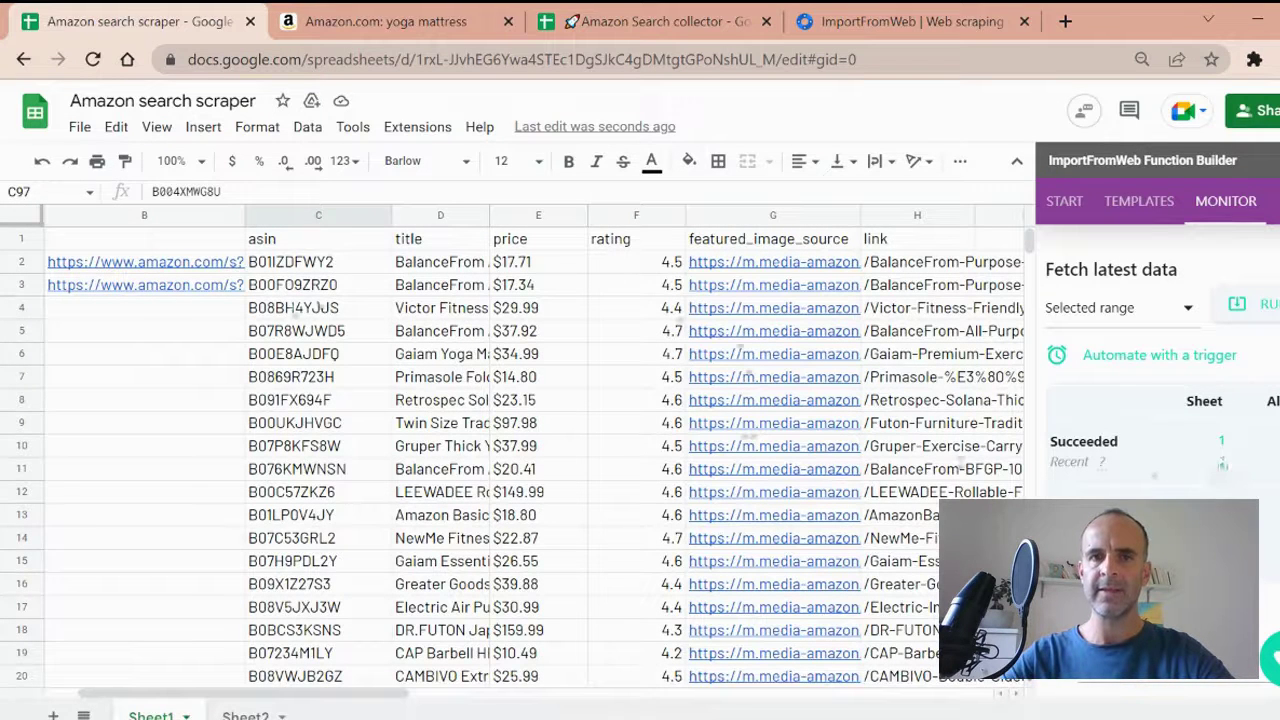
- Close the ImportFromWeb panel and widen column H to show the full product links
click(1268, 160)
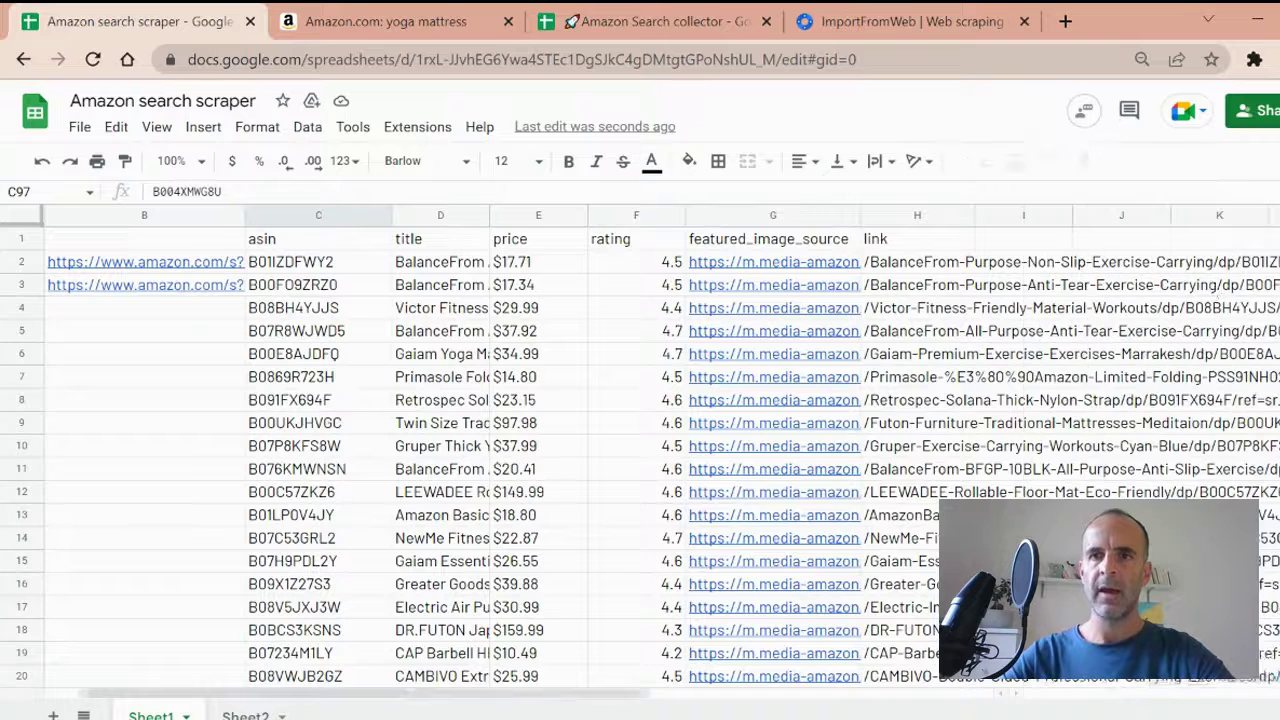
drag(973, 215, 998, 215)
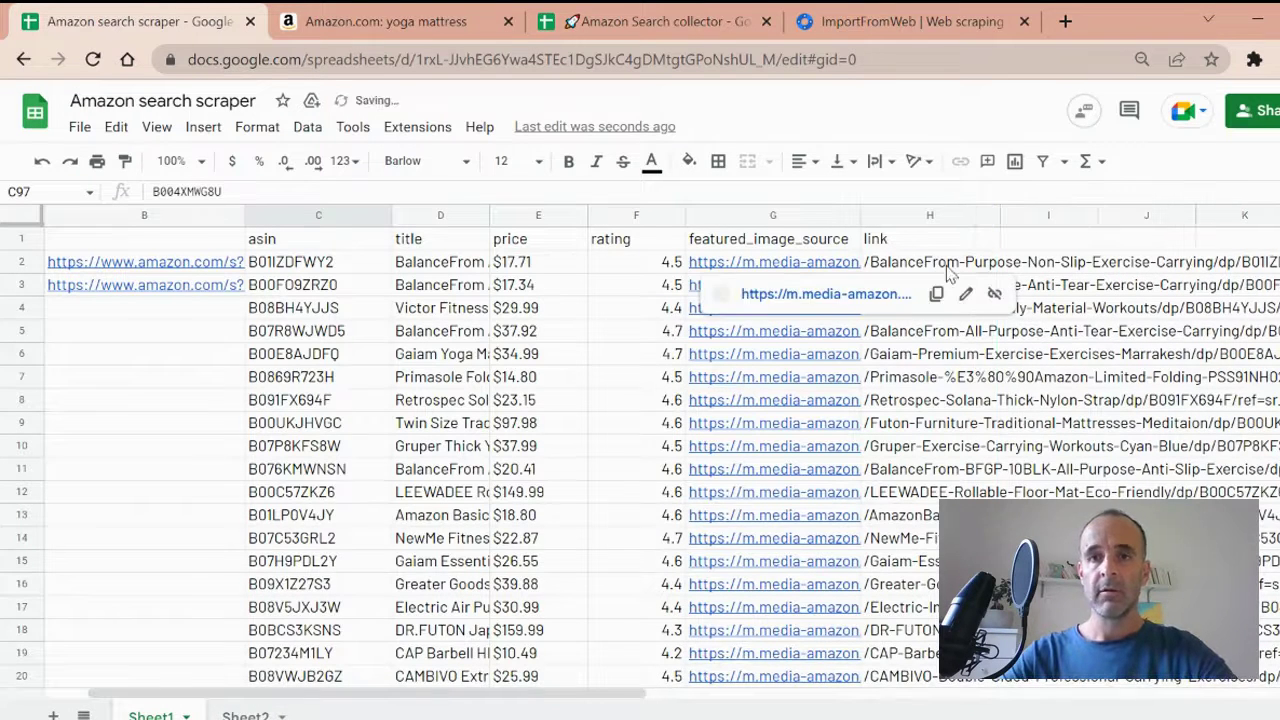
click(283, 216)
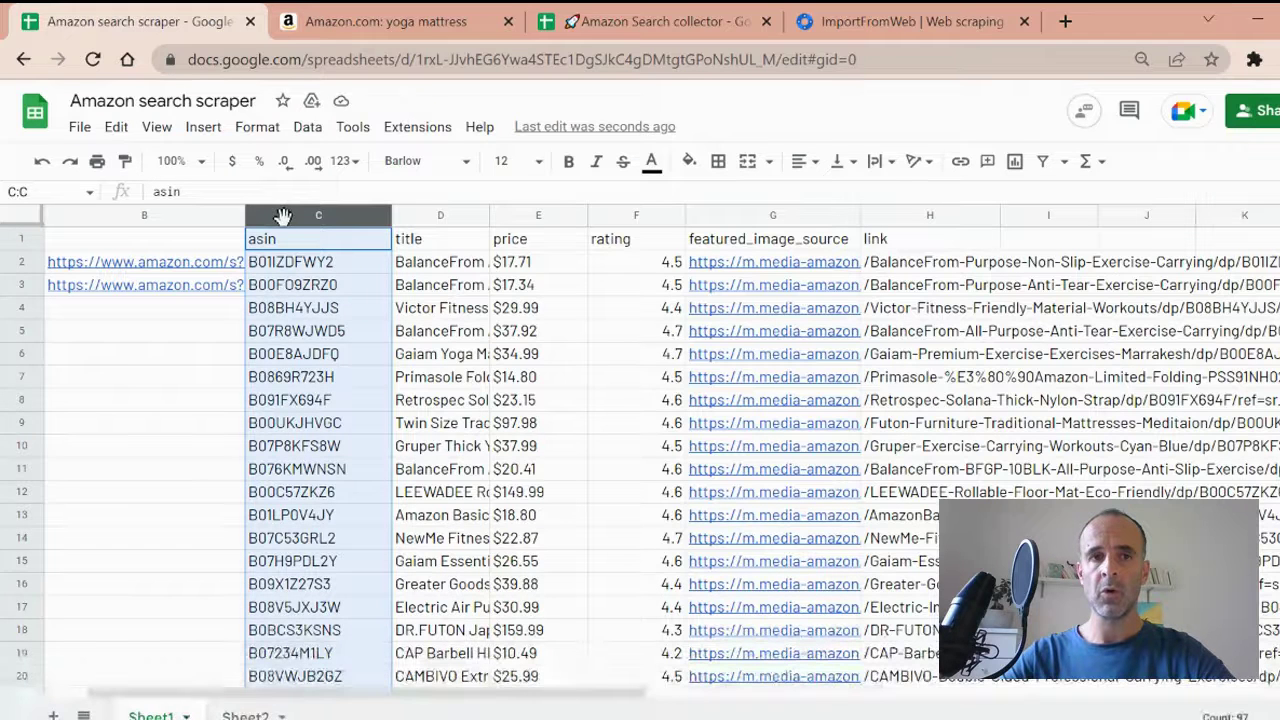
right_click(285, 215)
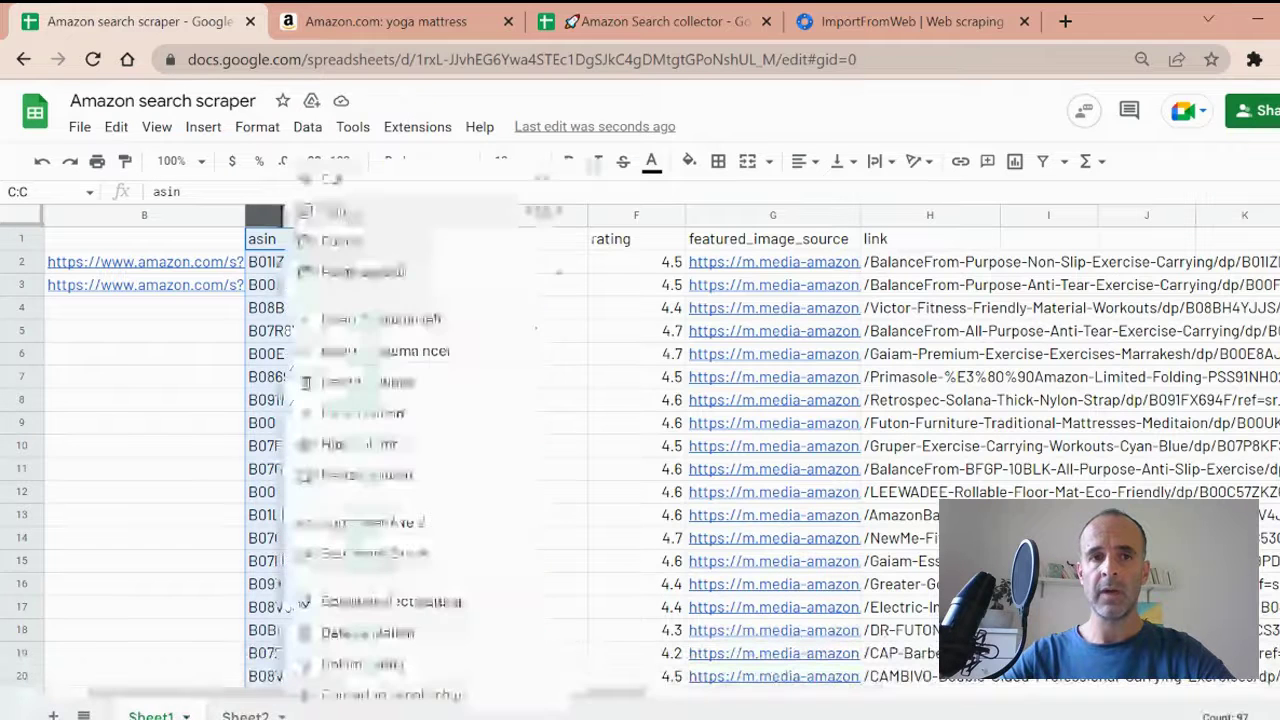
click(1072, 290)
- Enter =IMAGE(G2) in I2 to show the first product's picture, then select row 2
click(1060, 266)
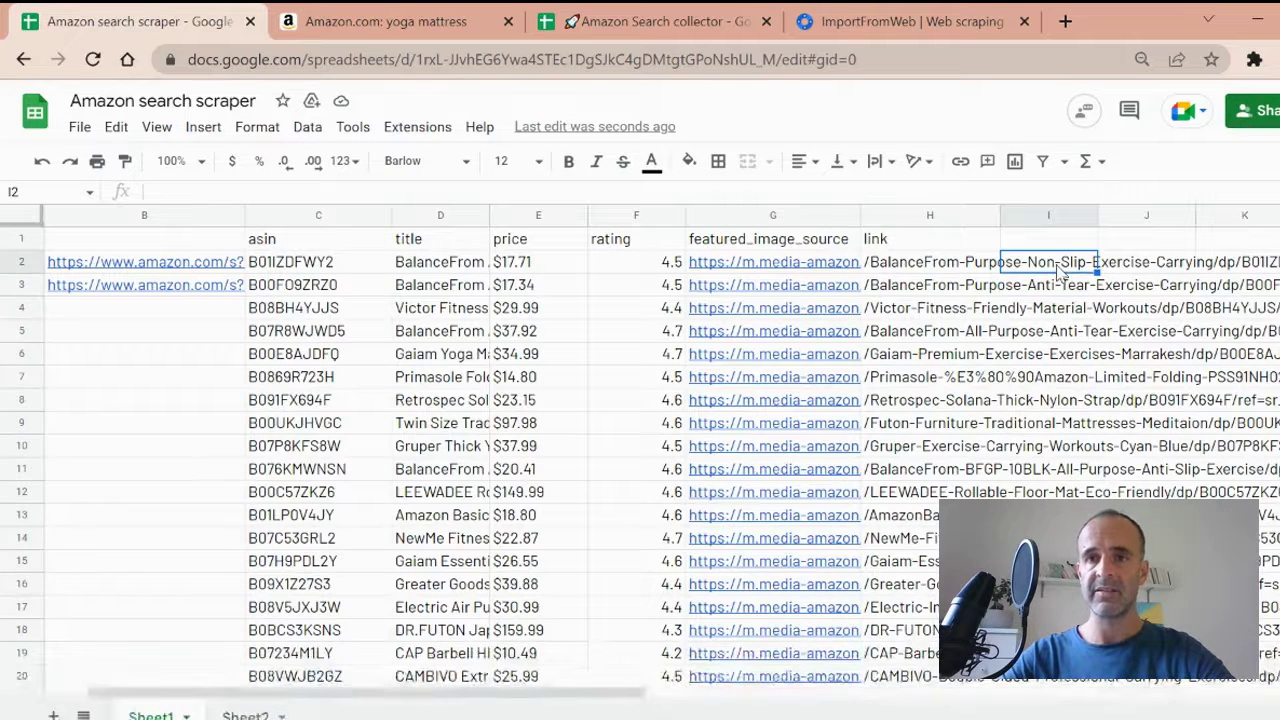
text(=I)
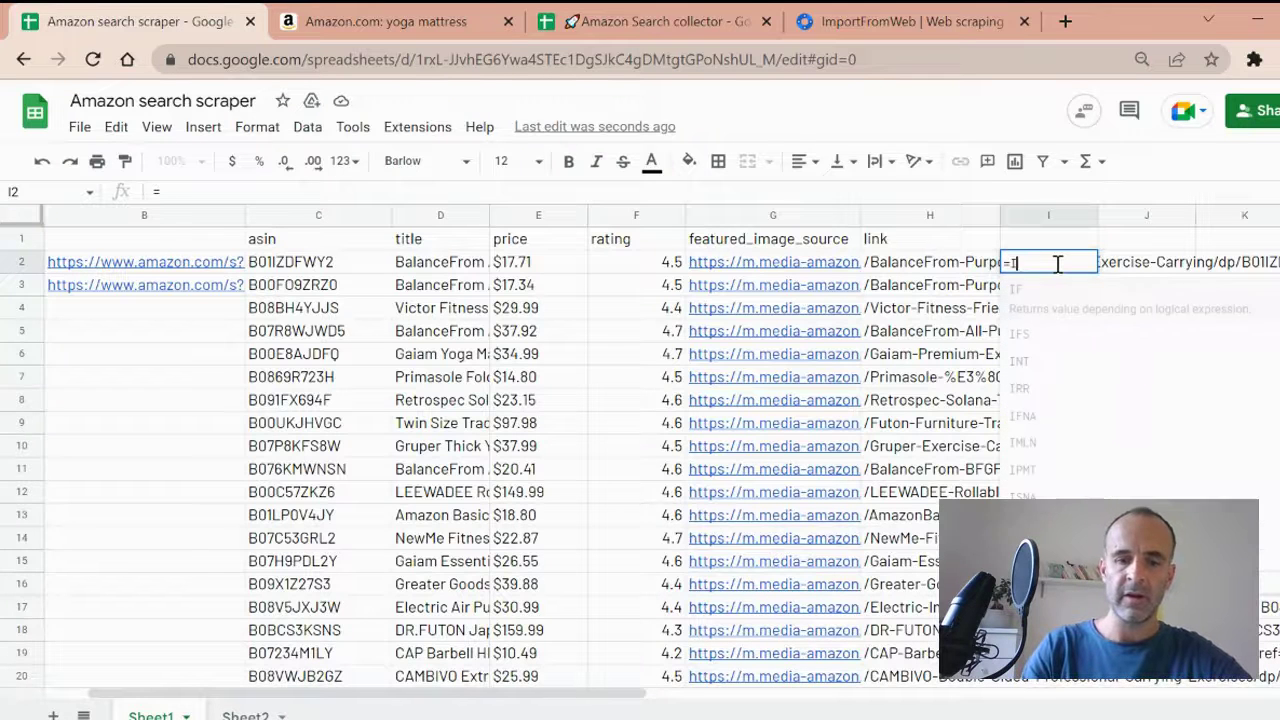
text(MAGE()
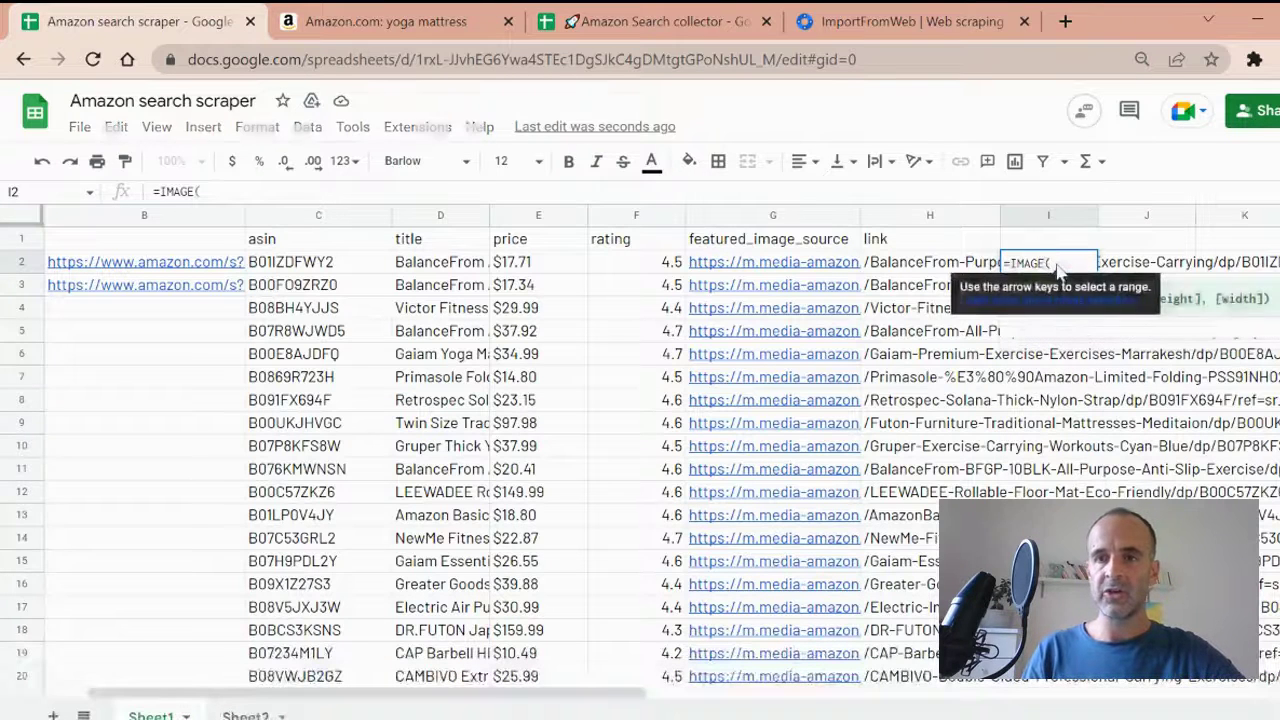
text(<<)
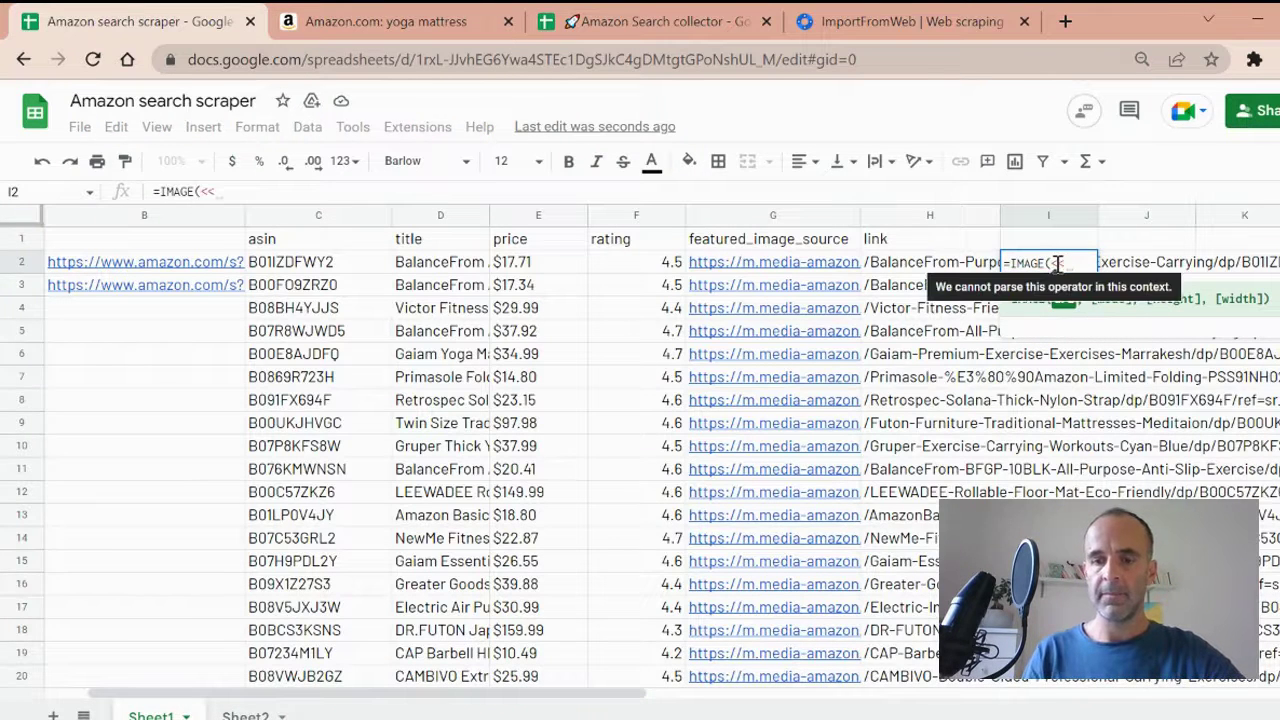
key(BackSpace)
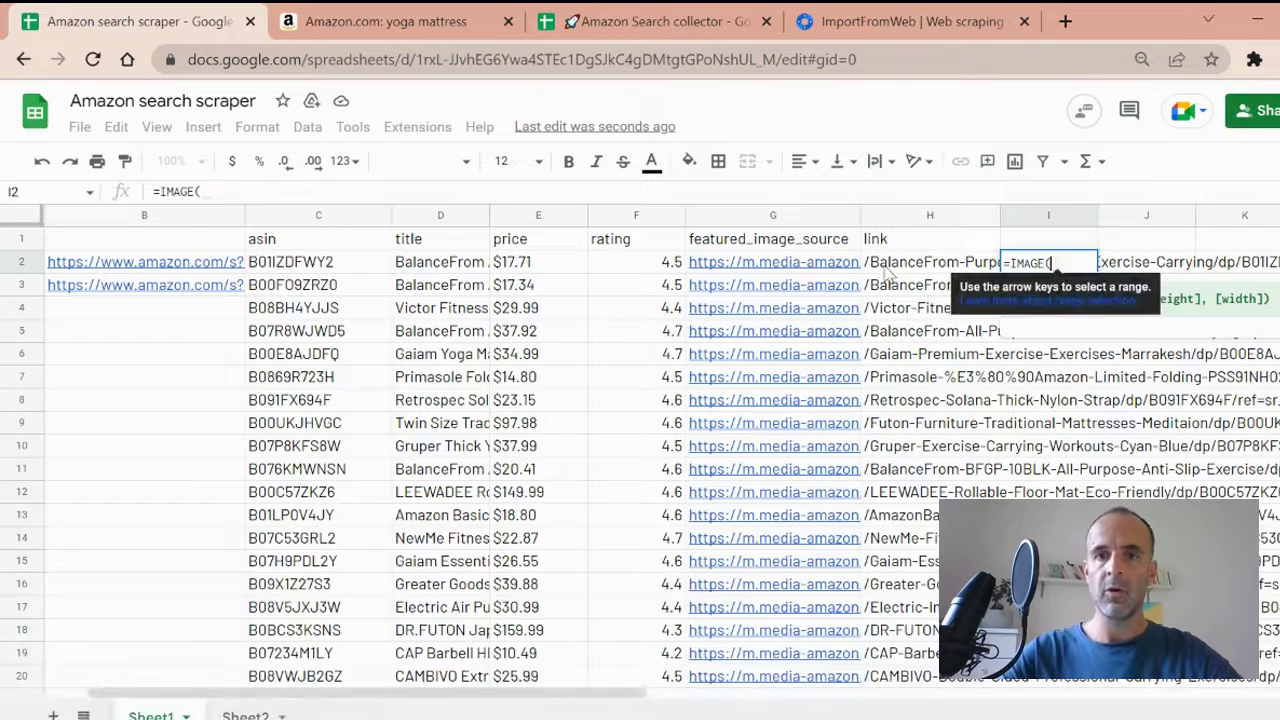
click(764, 267)
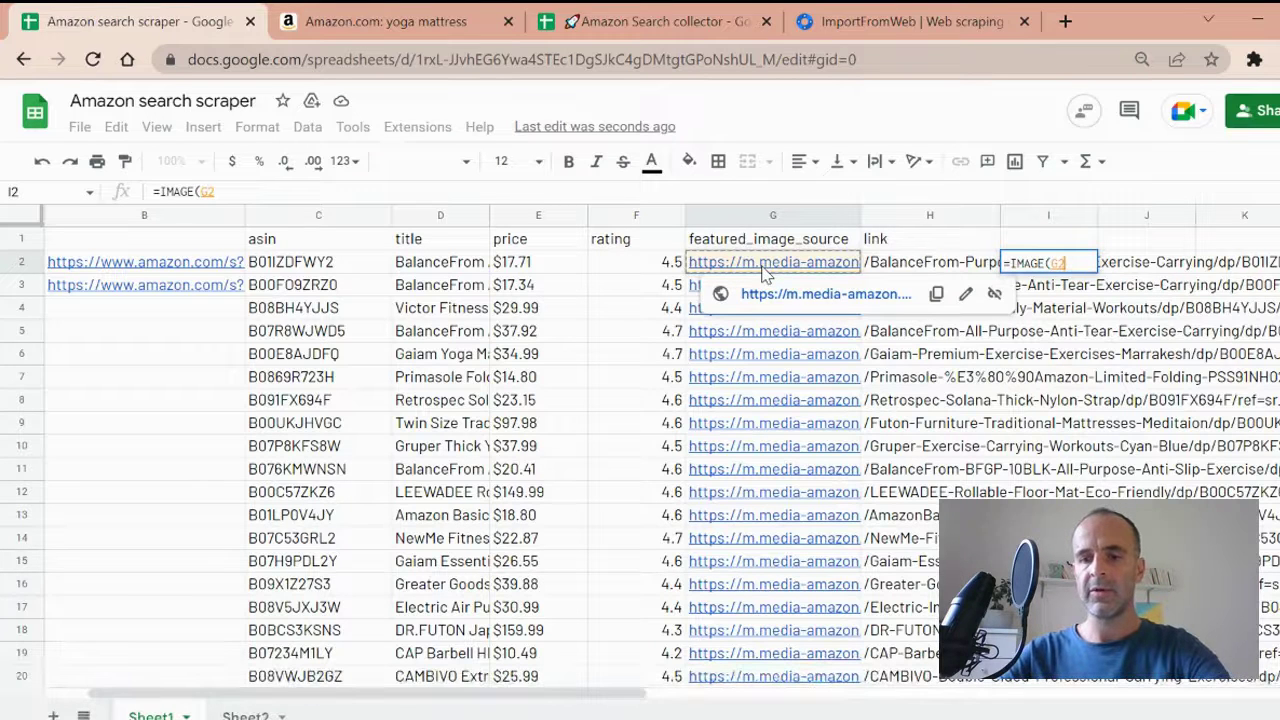
text())
key(Return)
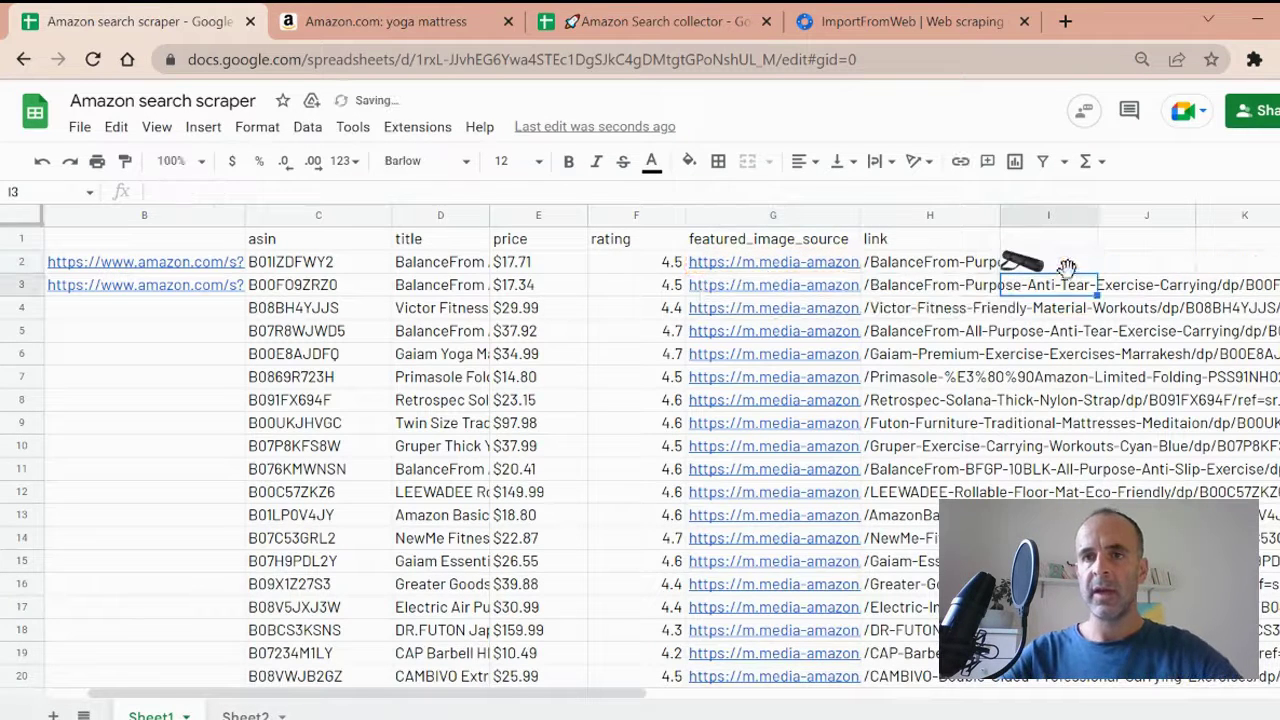
click(1010, 262)
click(25, 261)
scroll(45, 370, down, 20)
scroll(45, 360, up, 3)
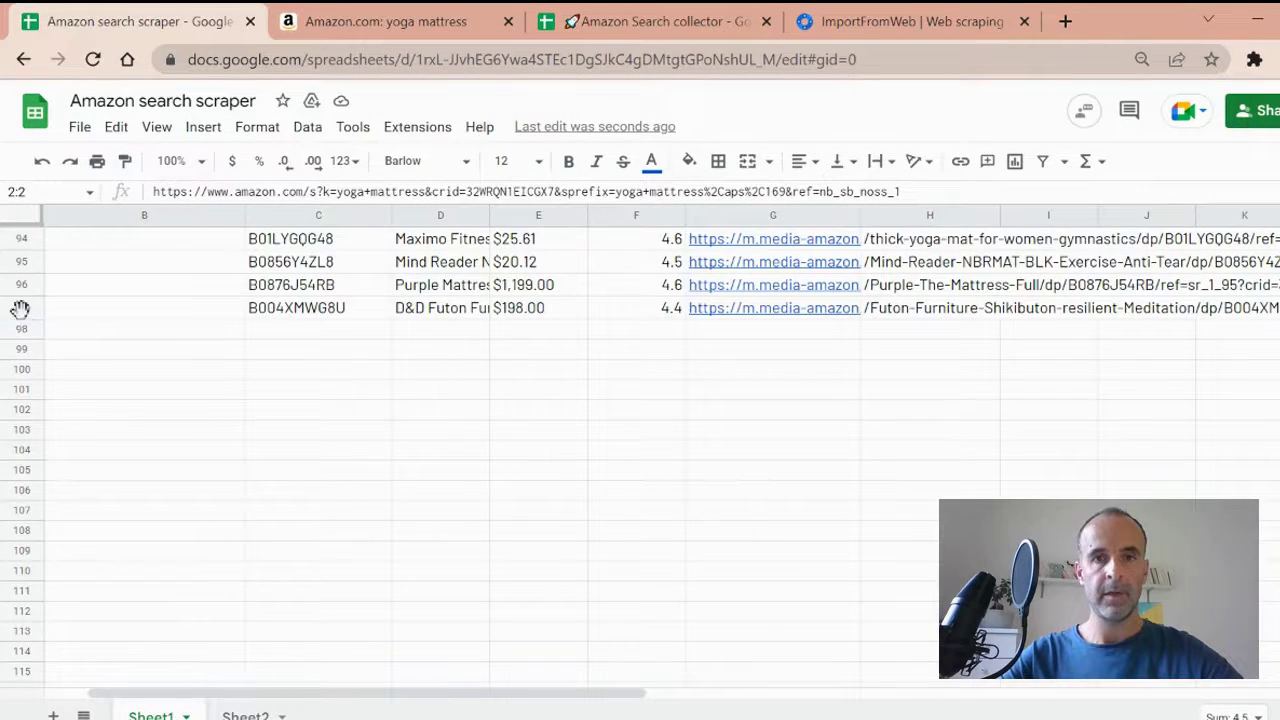
- Fill the =IMAGE(G2) formula from I2 down column I so each row shows its product picture
shift+click(22, 308)
drag(24, 293, 24, 308)
scroll(1055, 475, up, 10)
scroll(1055, 475, up, 10)
click(1068, 284)
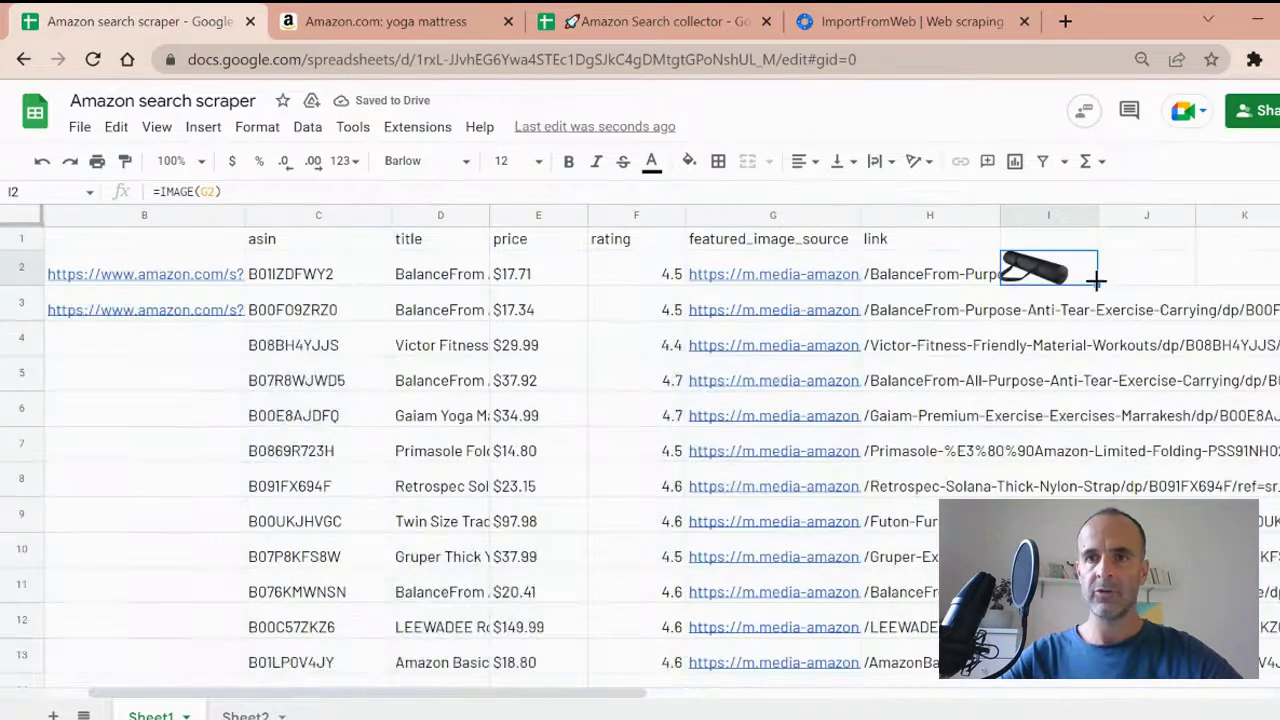
double_click(1096, 282)
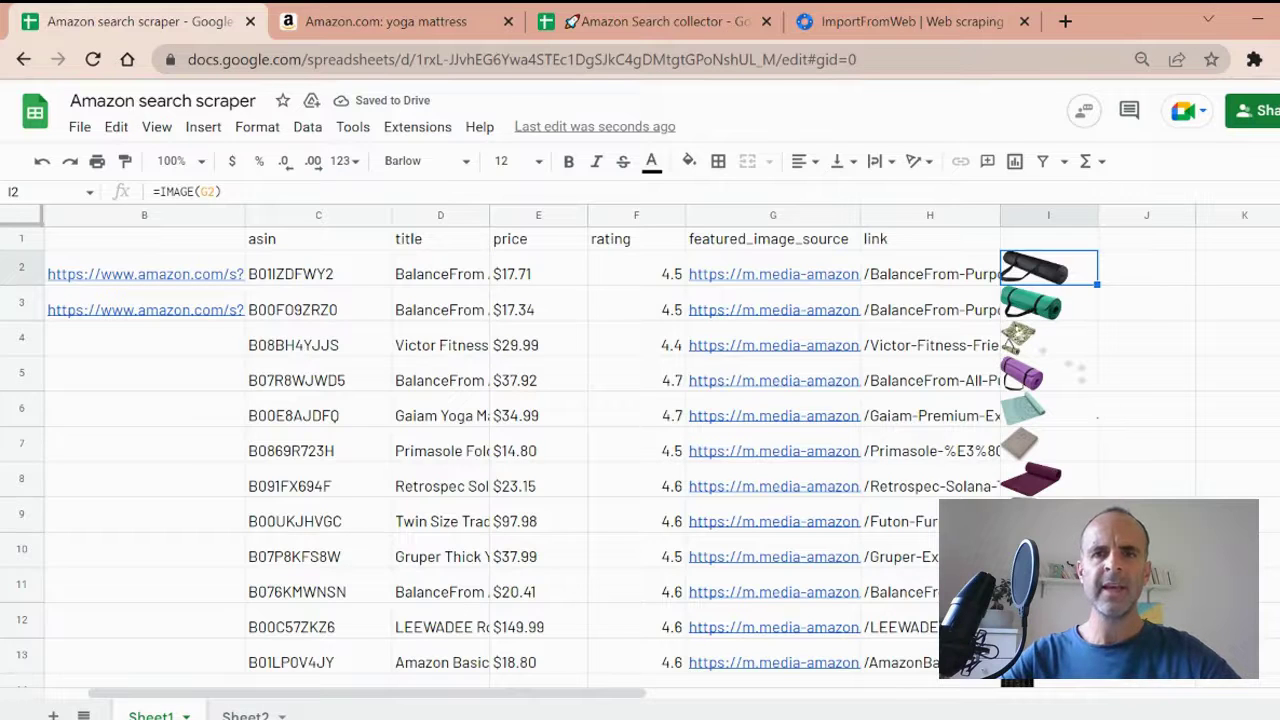
click(932, 281)
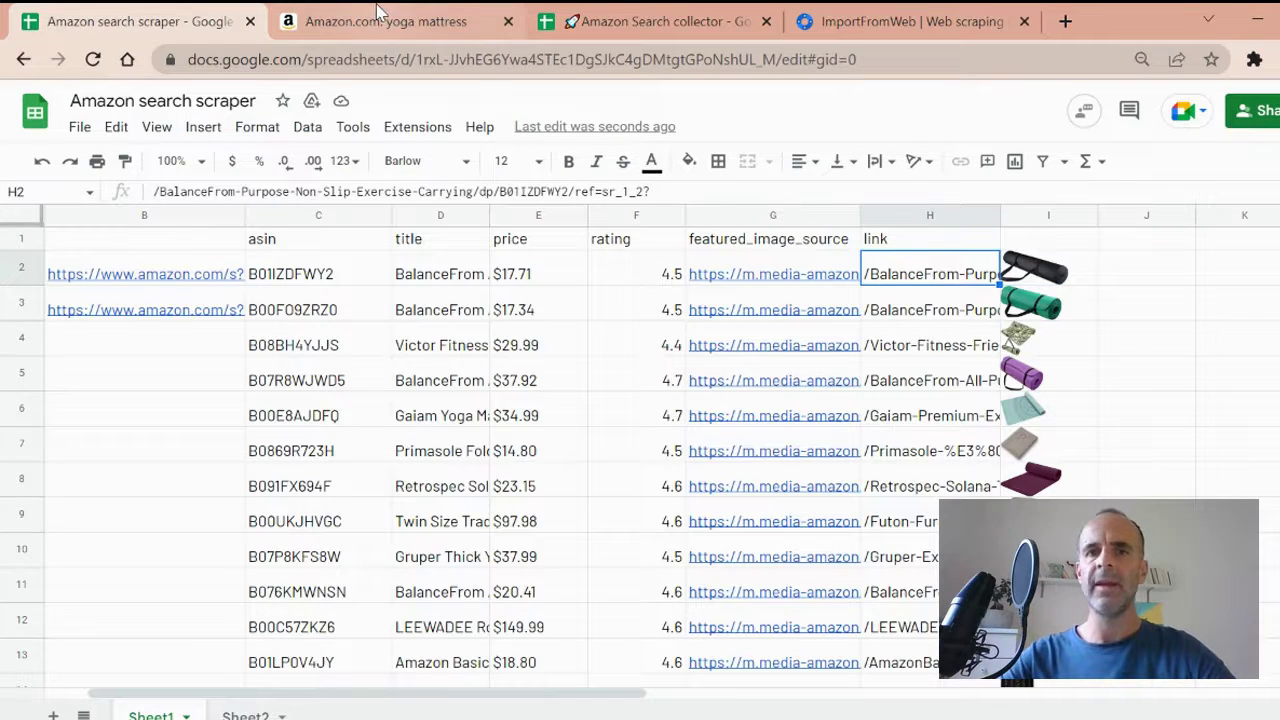
mouse_move(380, 10)
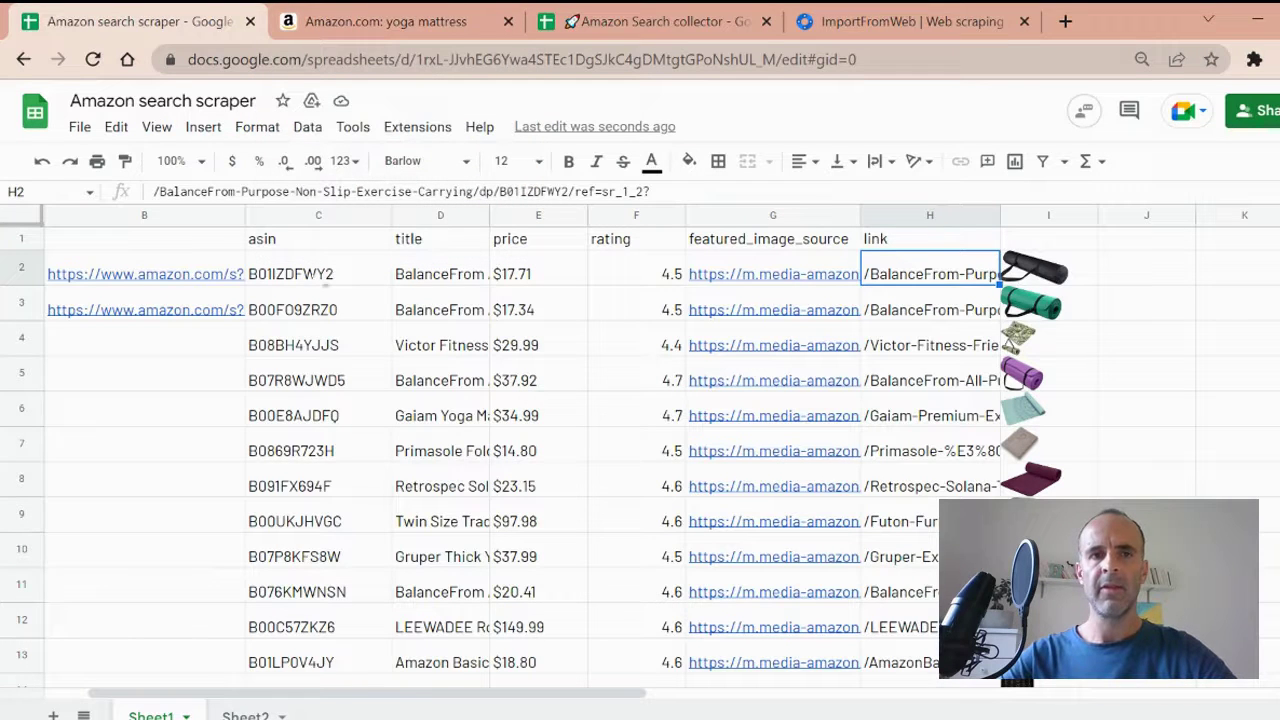
- Check the Amazon results tab, then copy the product link paths in H2:H97
click(385, 21)
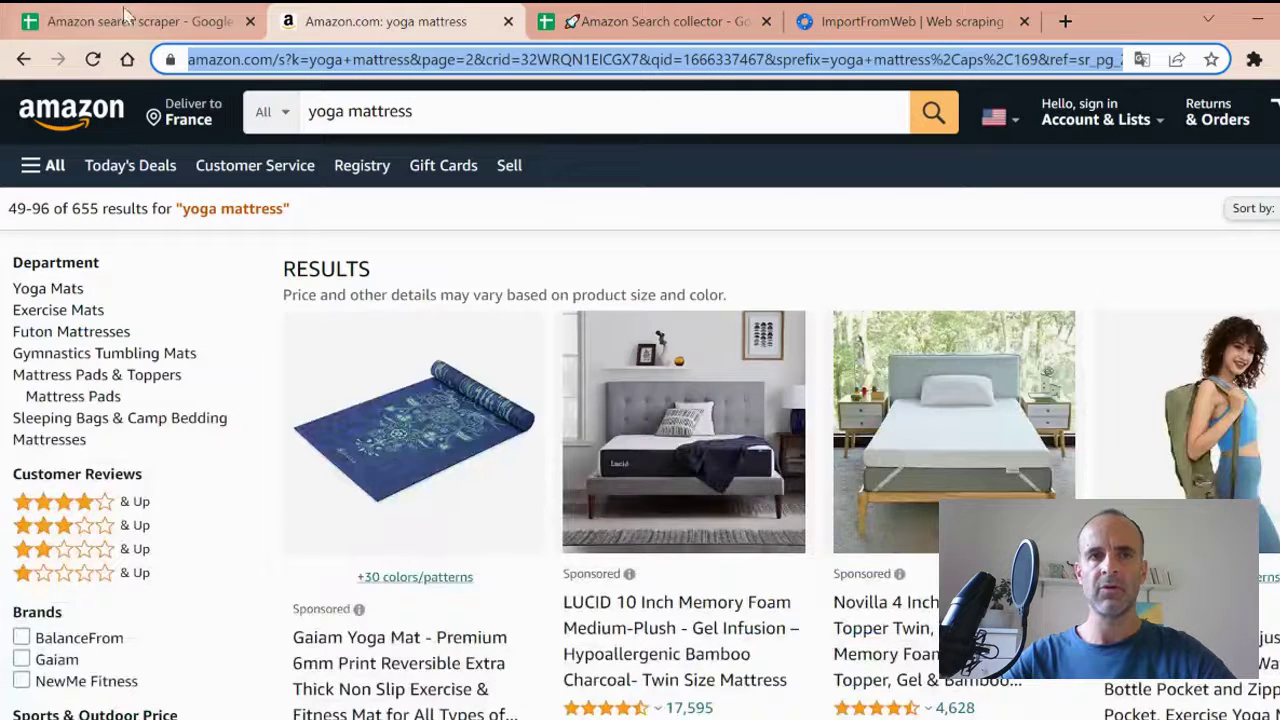
click(145, 24)
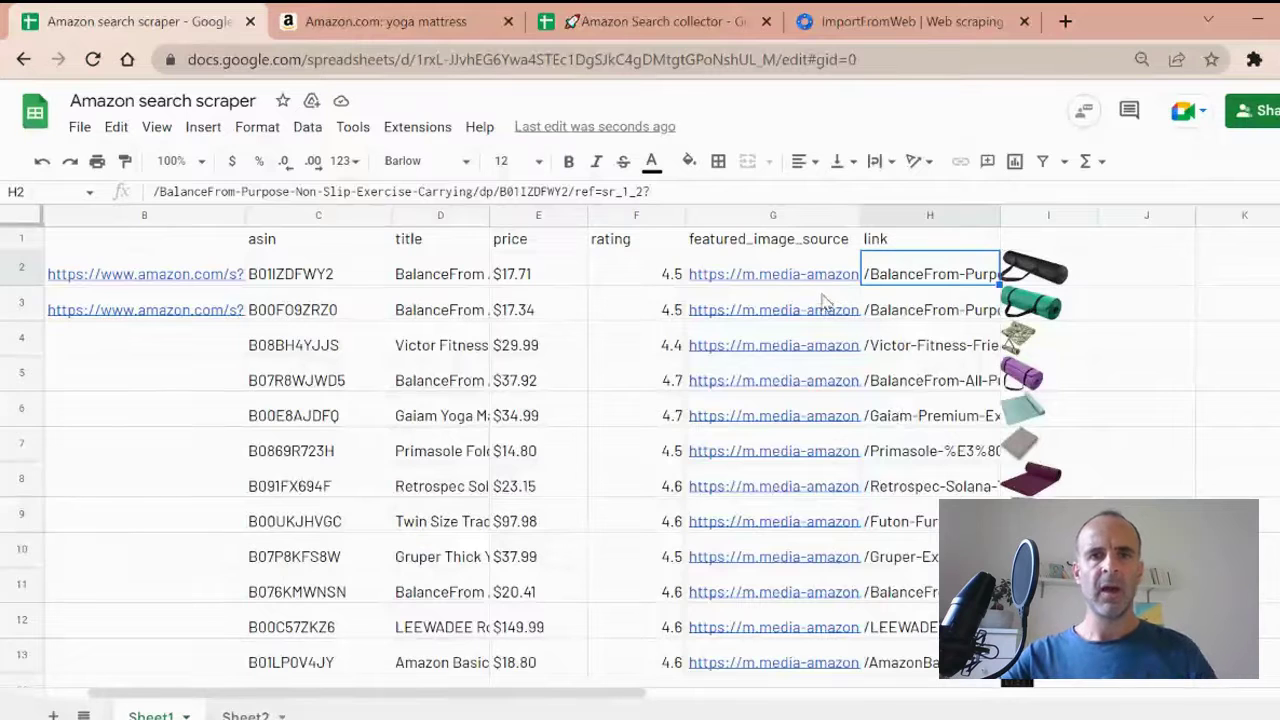
mouse_move(757, 309)
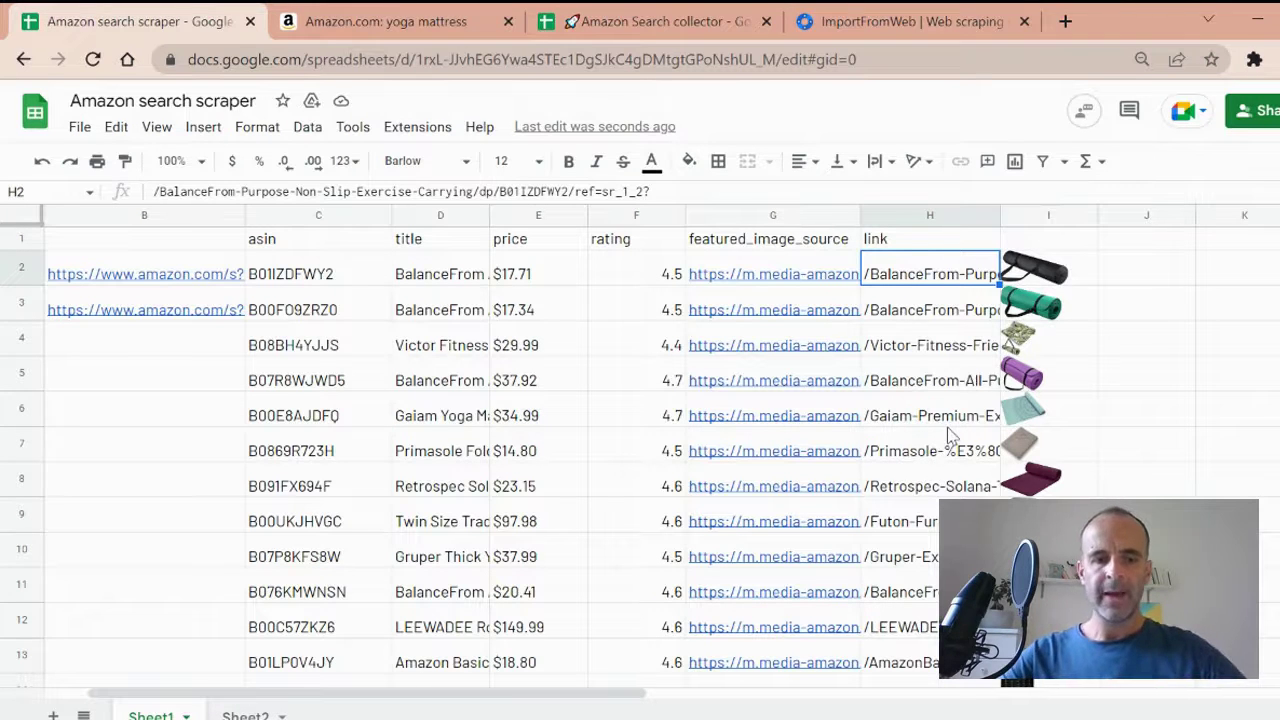
scroll(940, 425, down, 8)
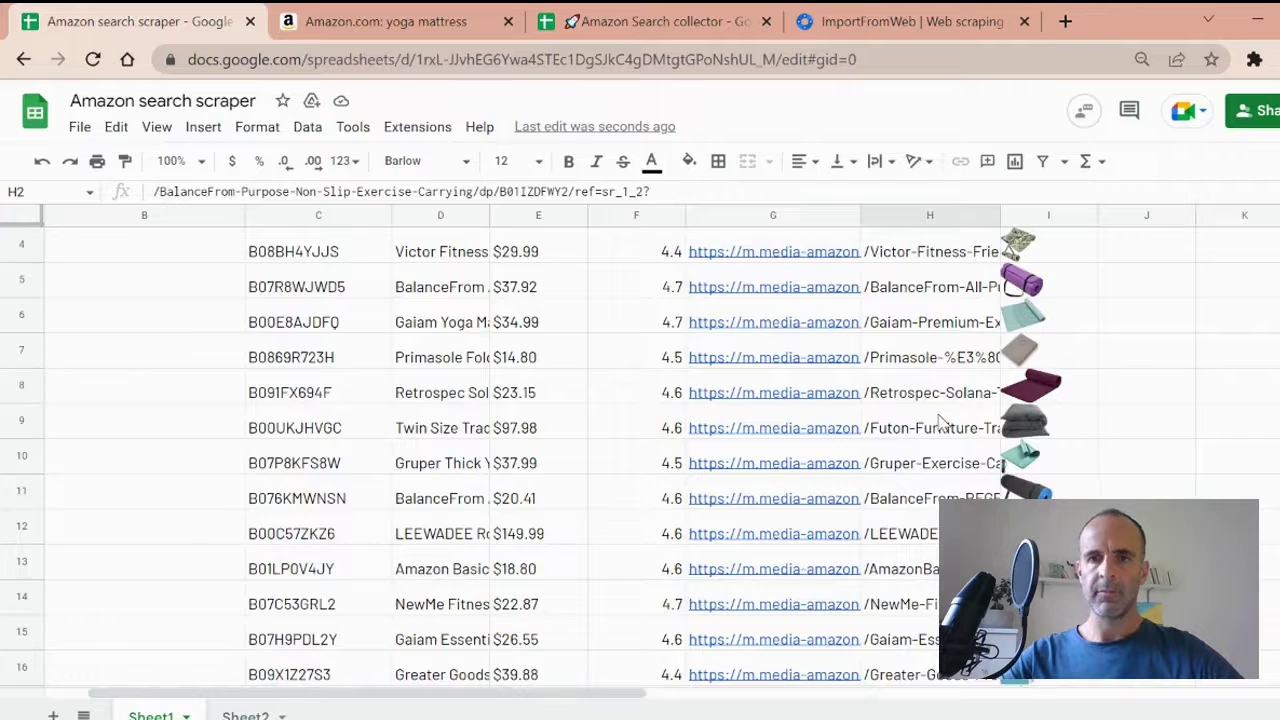
scroll(940, 425, down, 20)
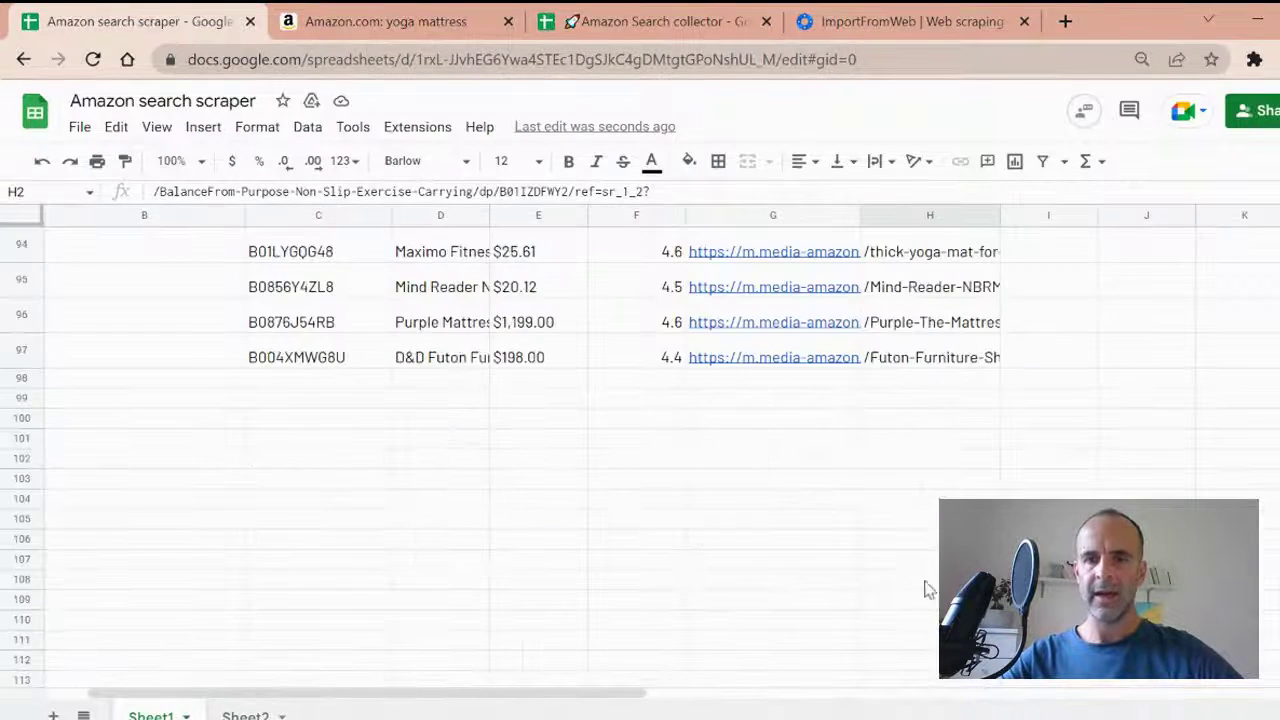
shift+click(925, 368)
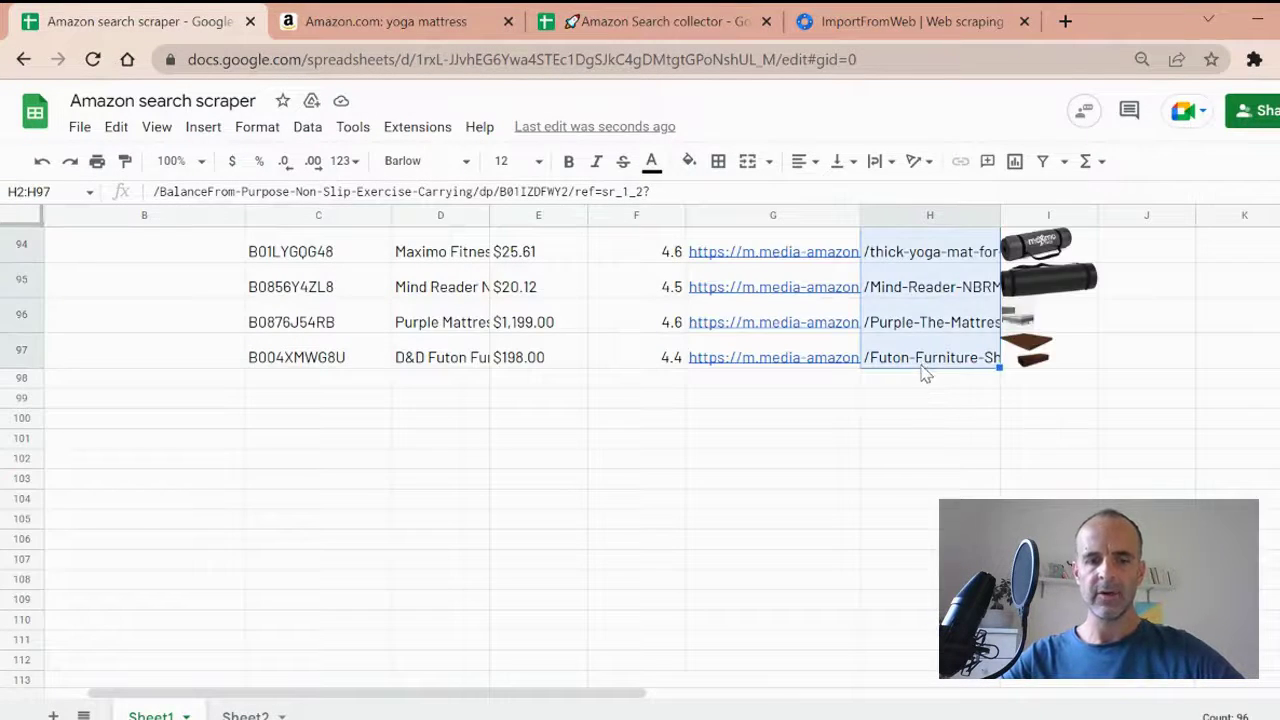
key(ctrl+c)
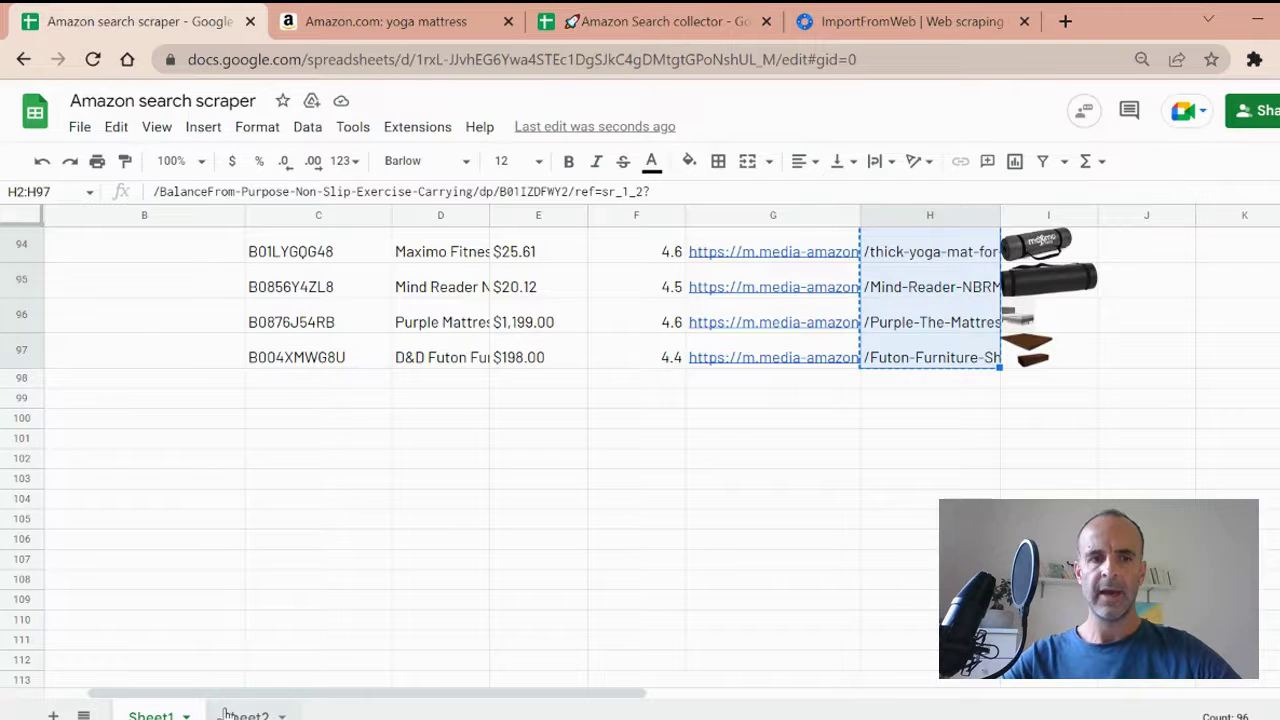
- Add Sheet3 and paste the copied link paths into A2:A97 as values only
click(240, 715)
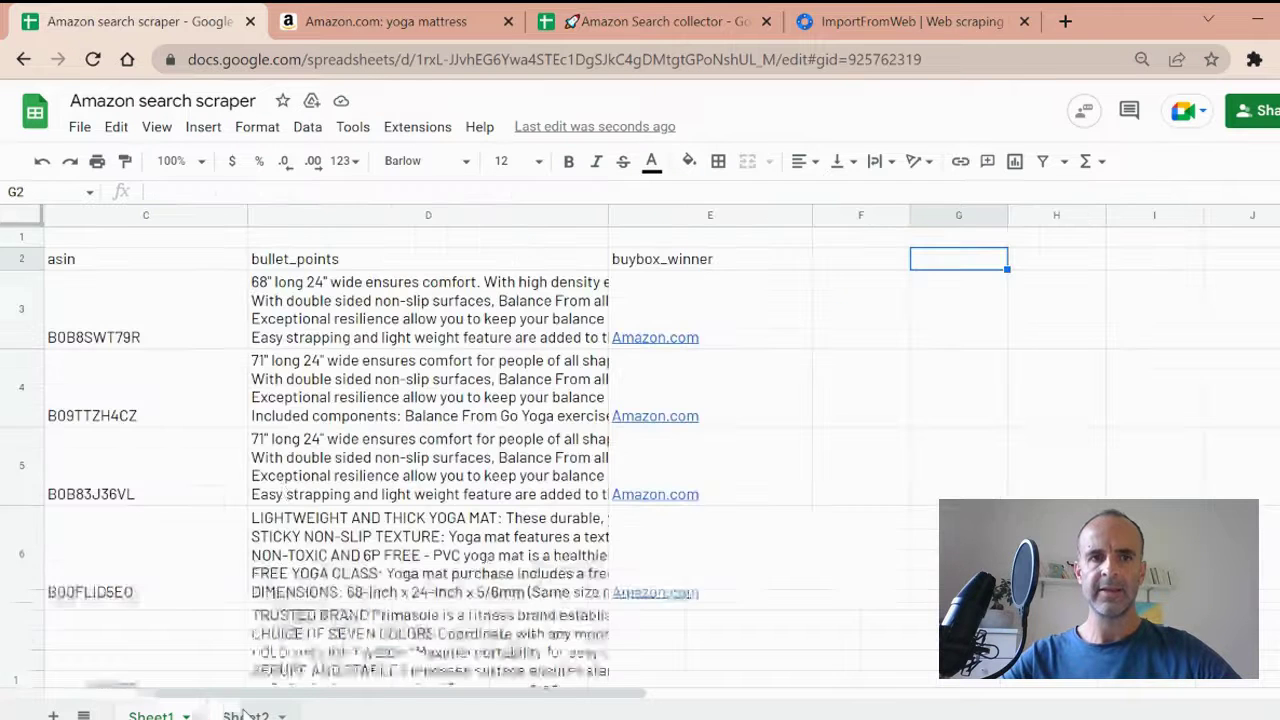
click(139, 304)
key(ctrl+shift+Down)
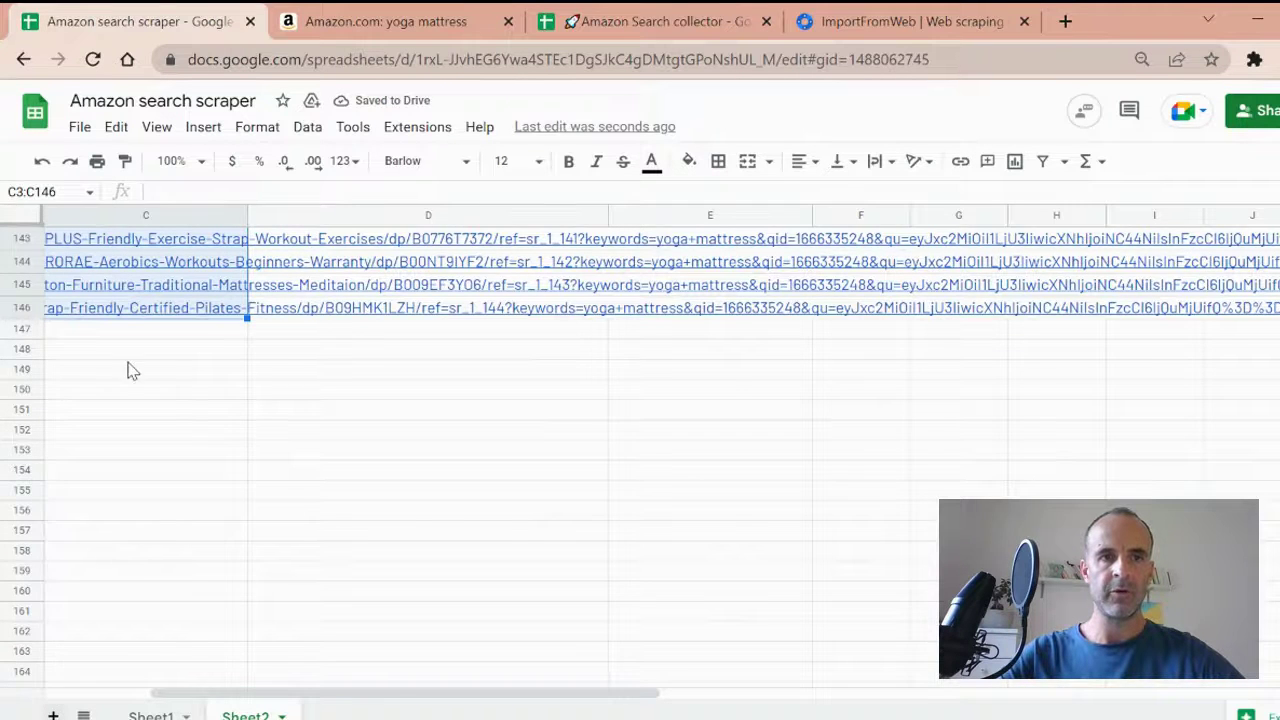
click(53, 715)
click(114, 262)
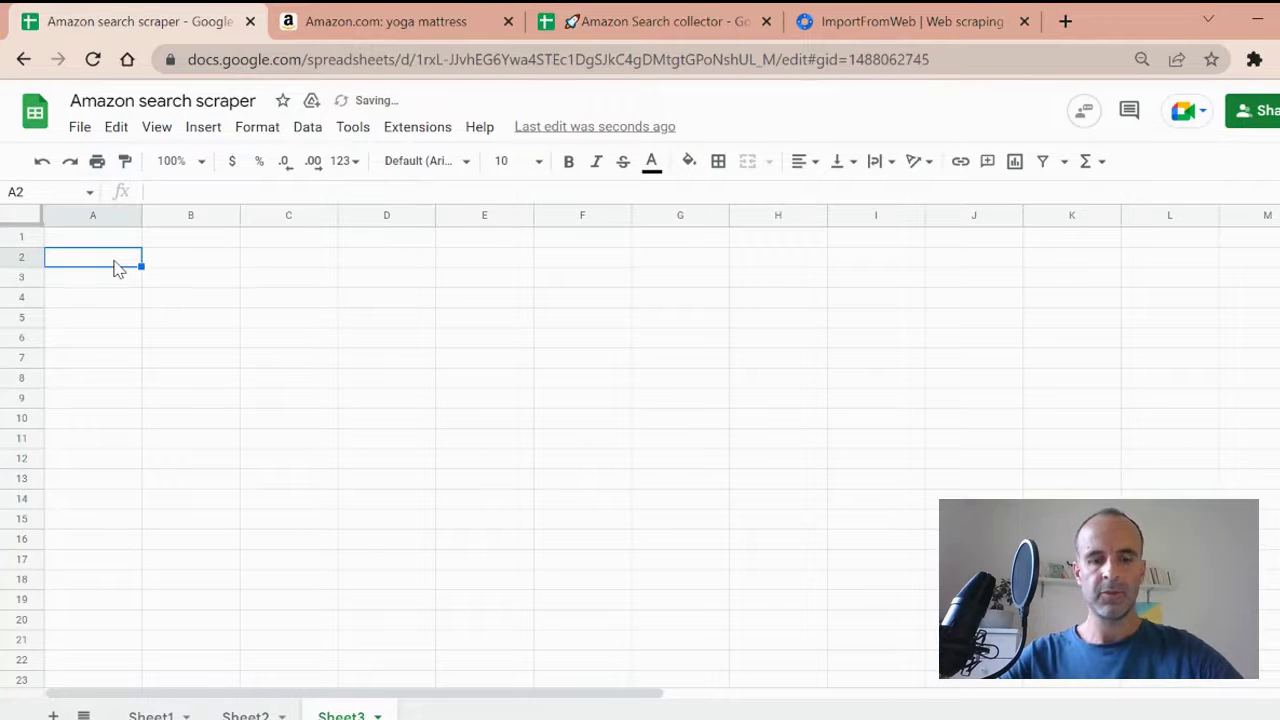
key(ctrl+v)
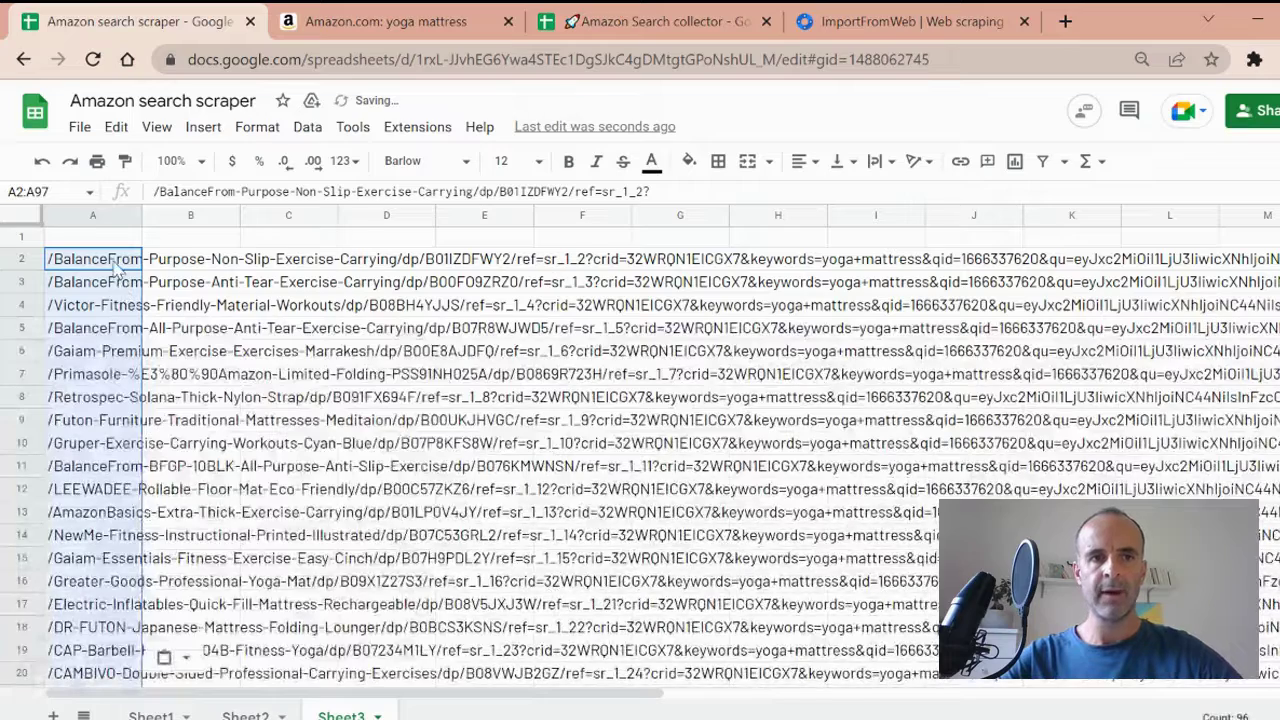
right_click(114, 266)
mouse_move(260, 306)
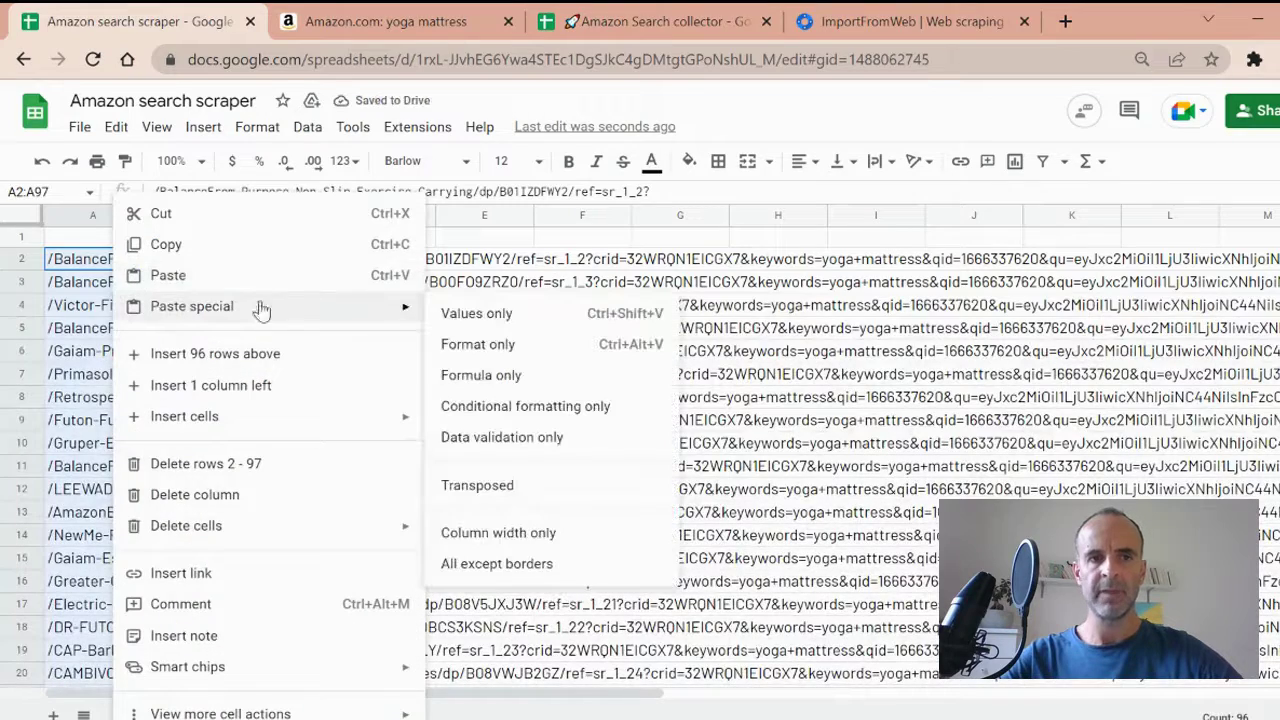
click(476, 313)
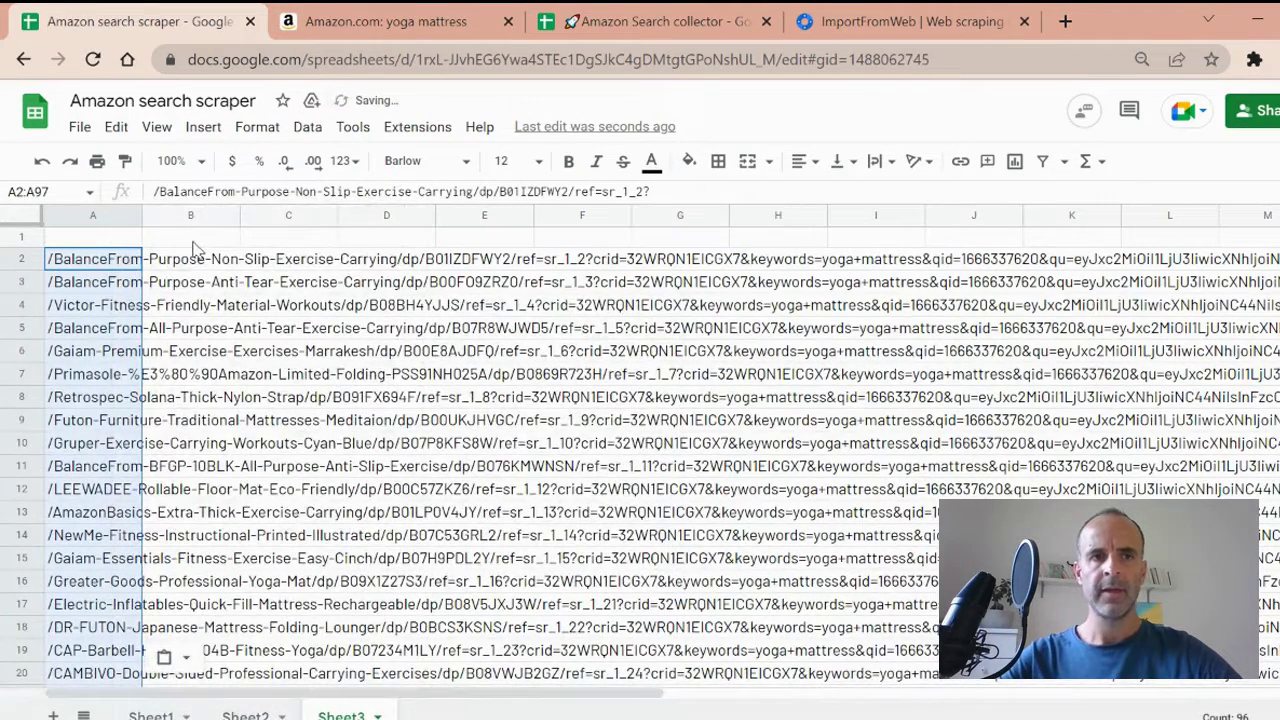
click(196, 259)
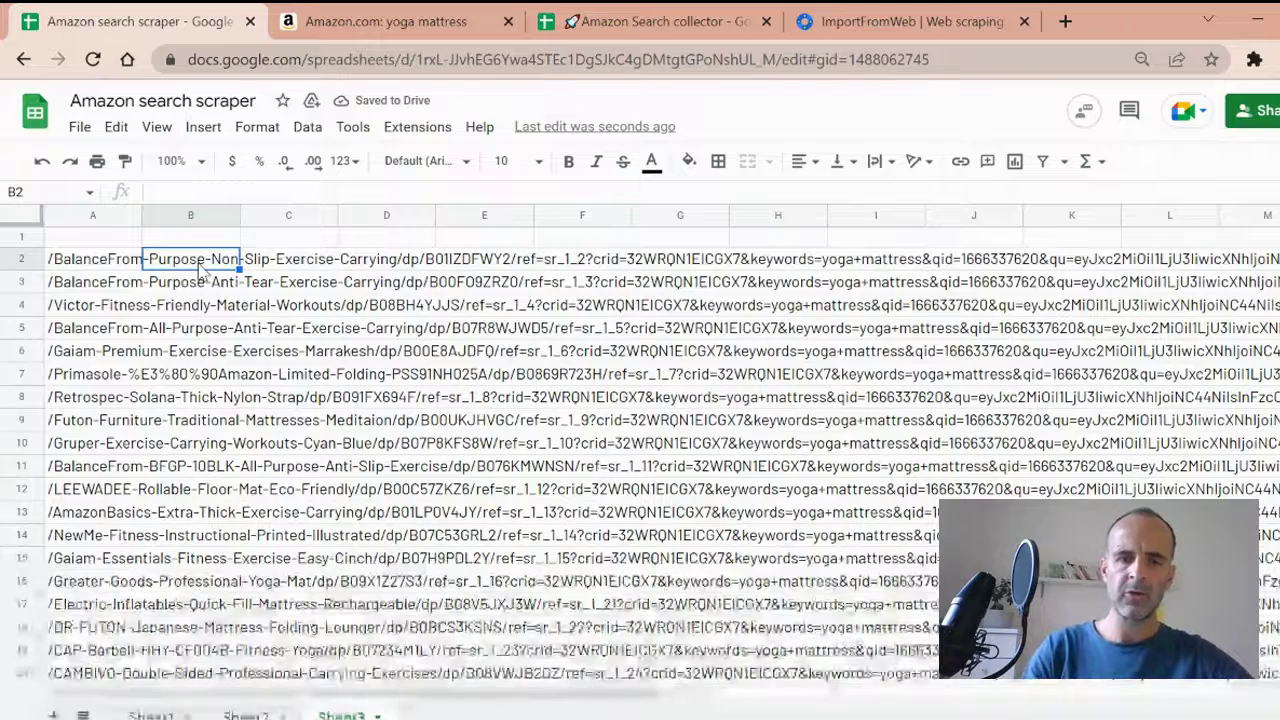
text(=)
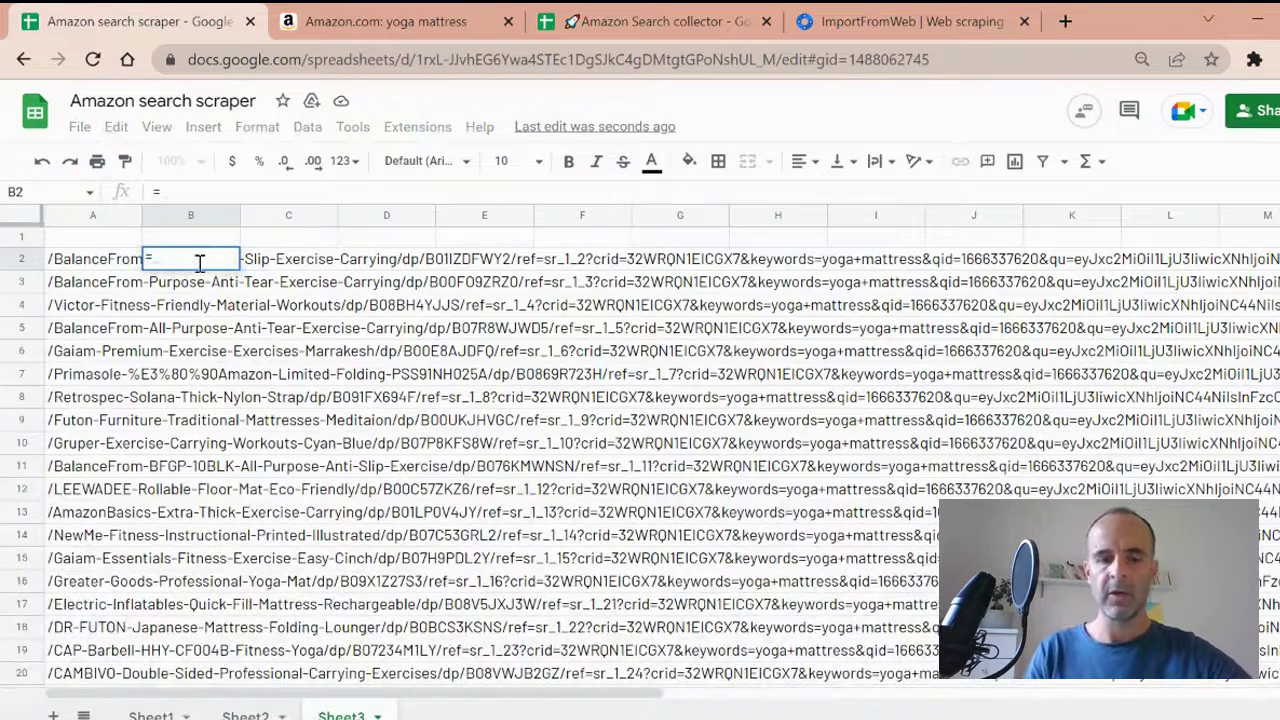
text(CONCAT)
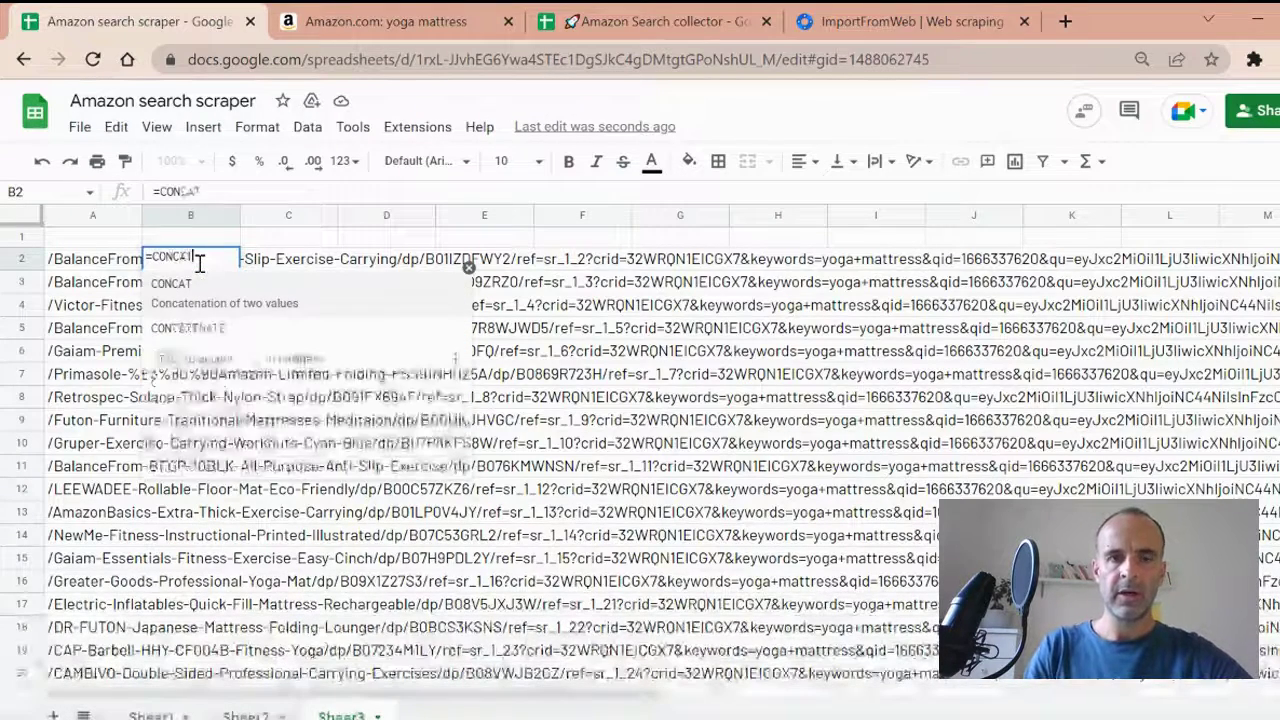
text(ENATE("https)
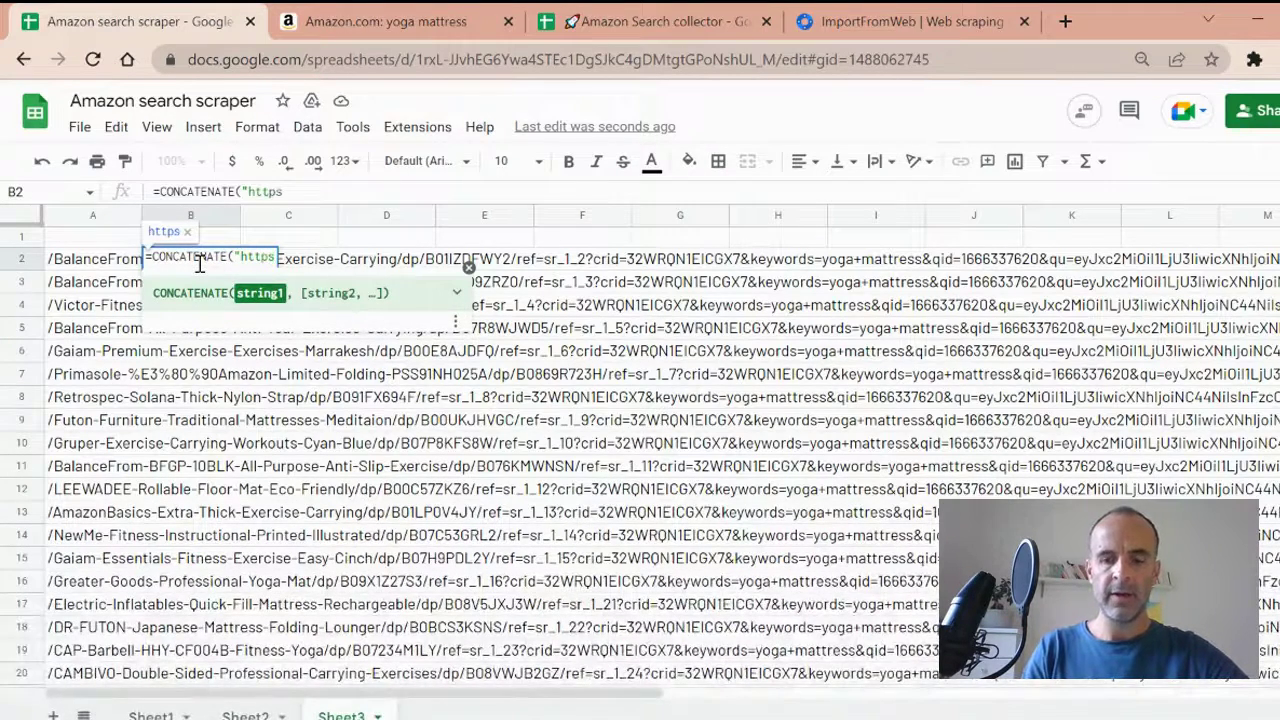
text(://am)
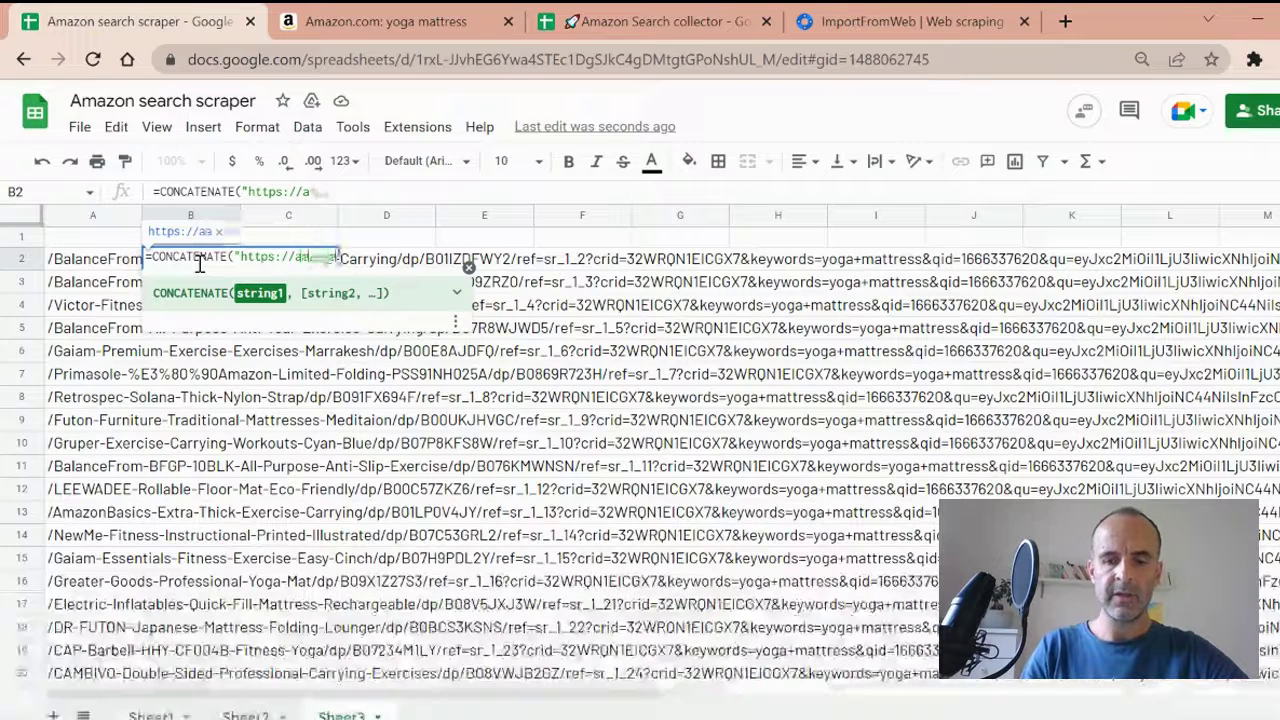
text(azon.com)
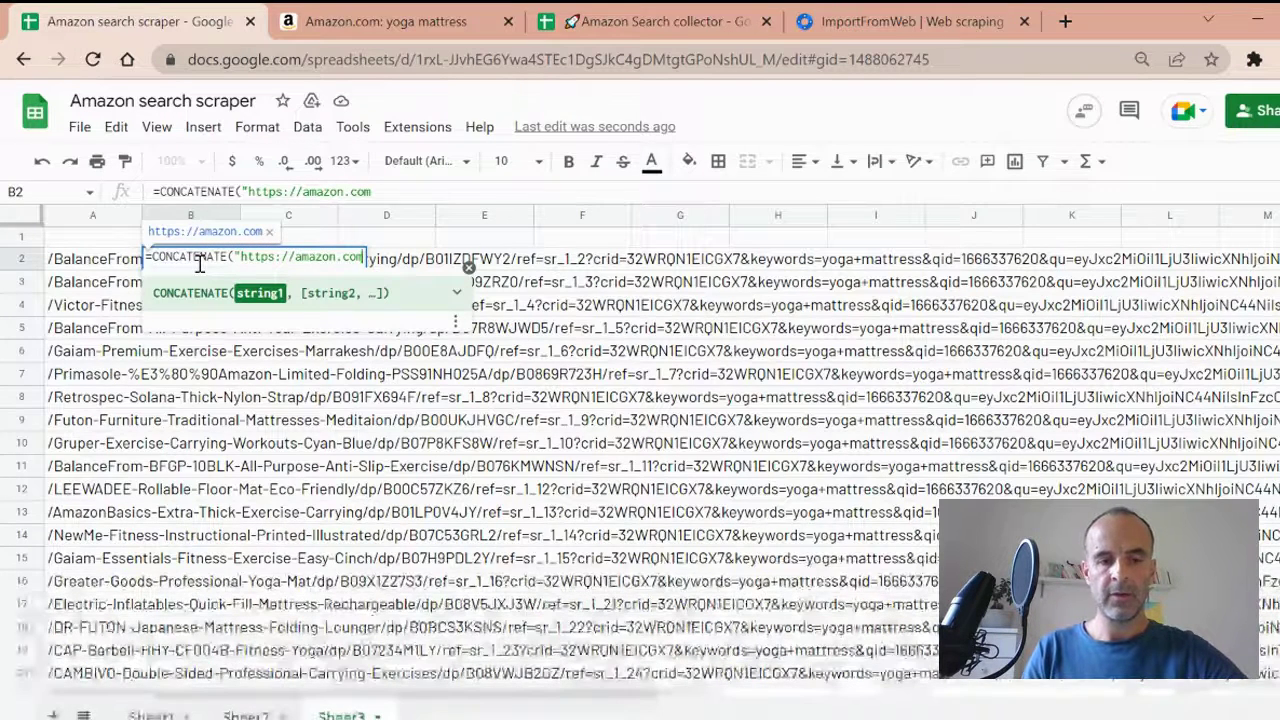
text("&)
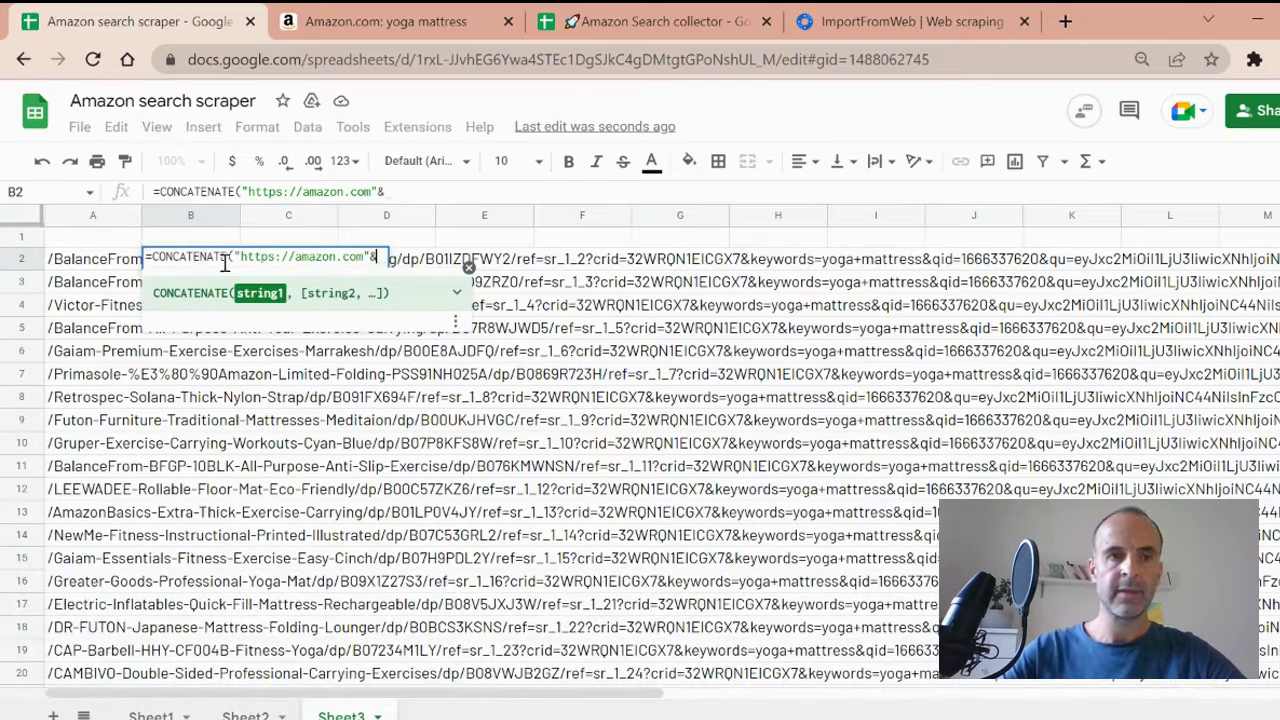
click(63, 262)
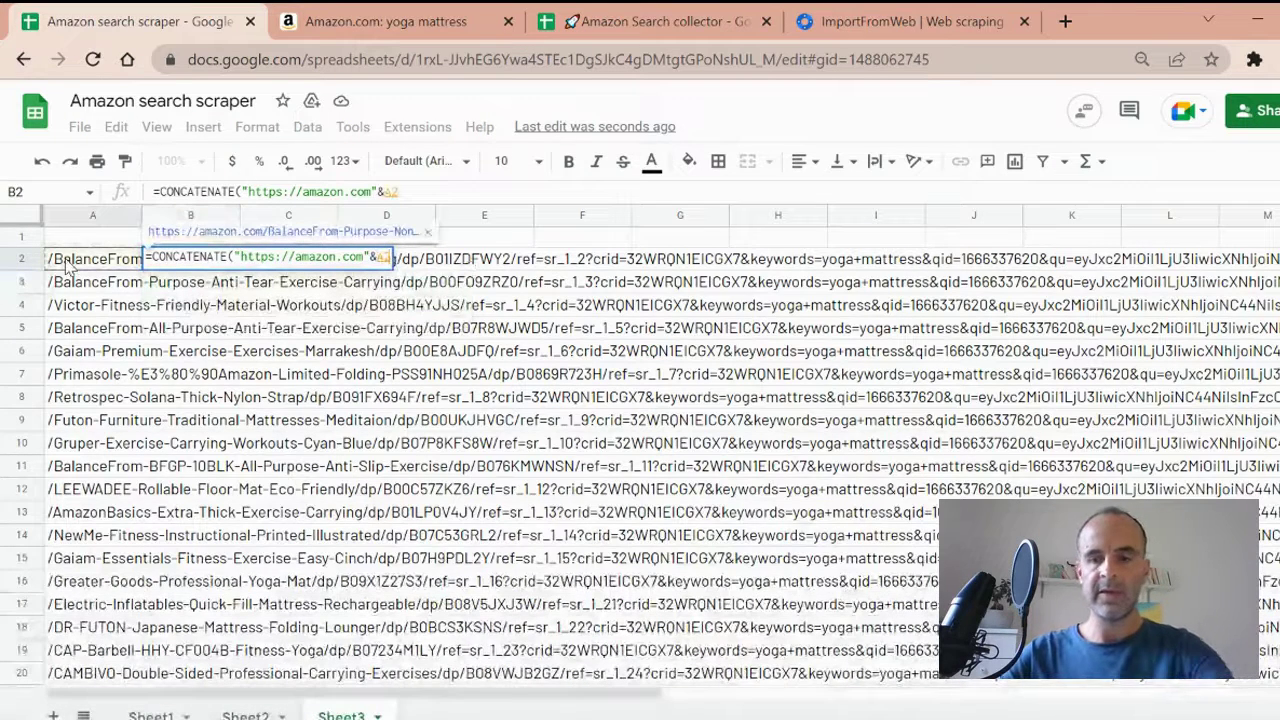
text())
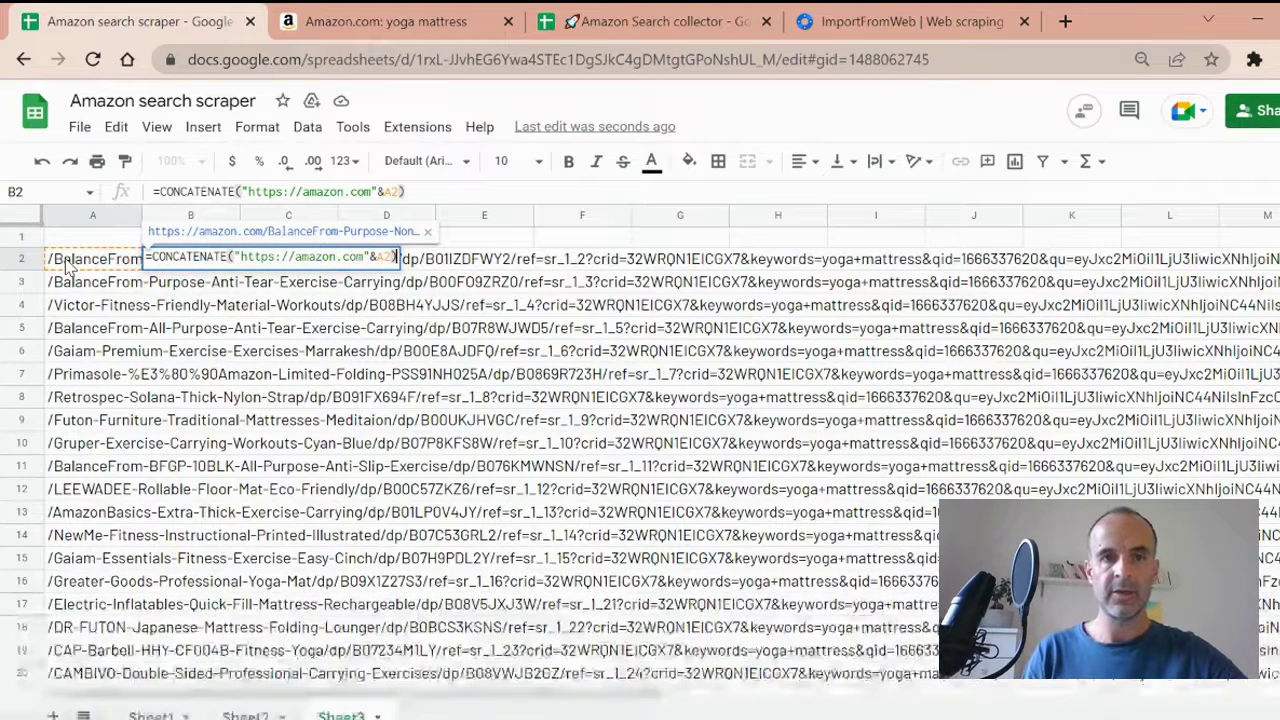
key(Return)
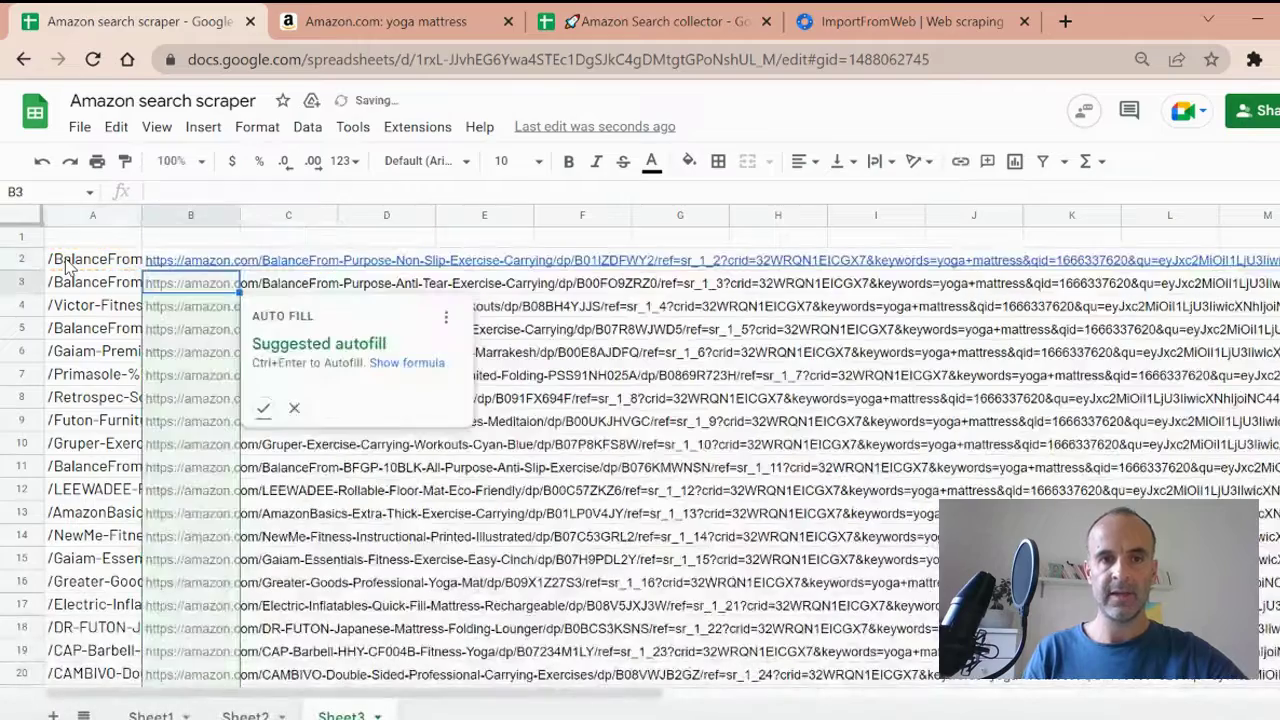
key(ctrl+Return)
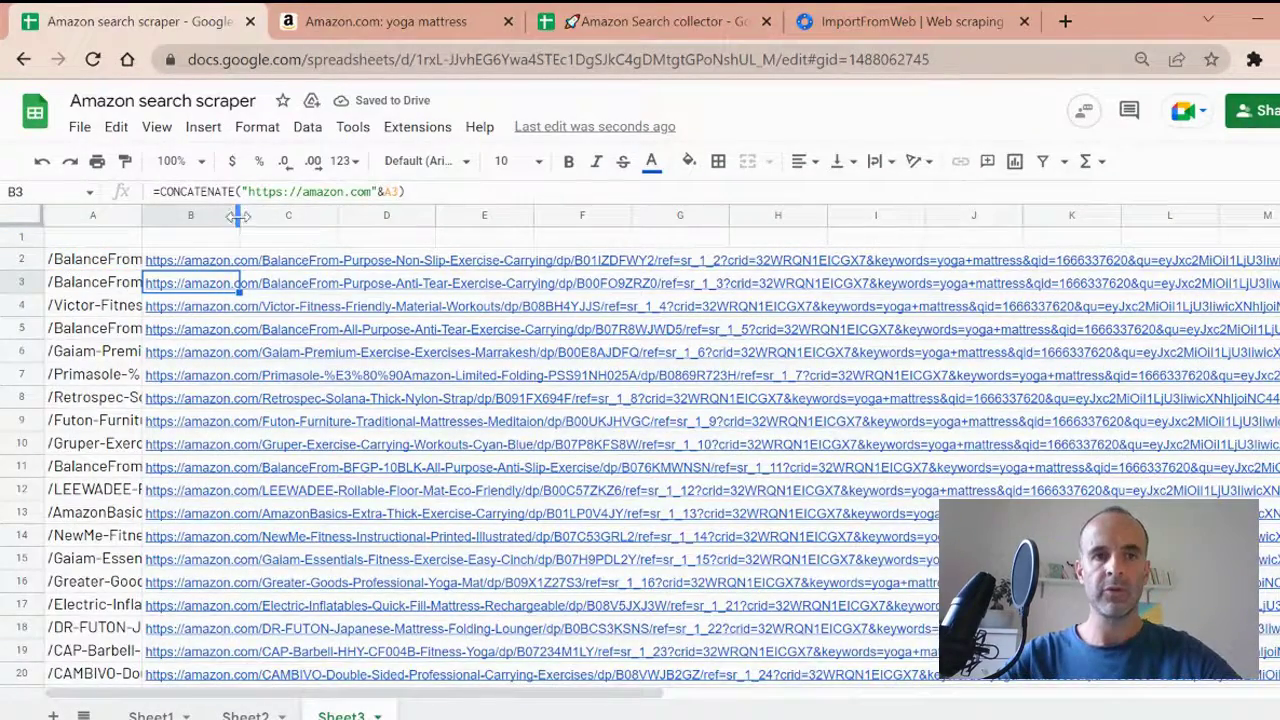
- Widen column B and set its text wrapping to Clip
drag(238, 215, 308, 215)
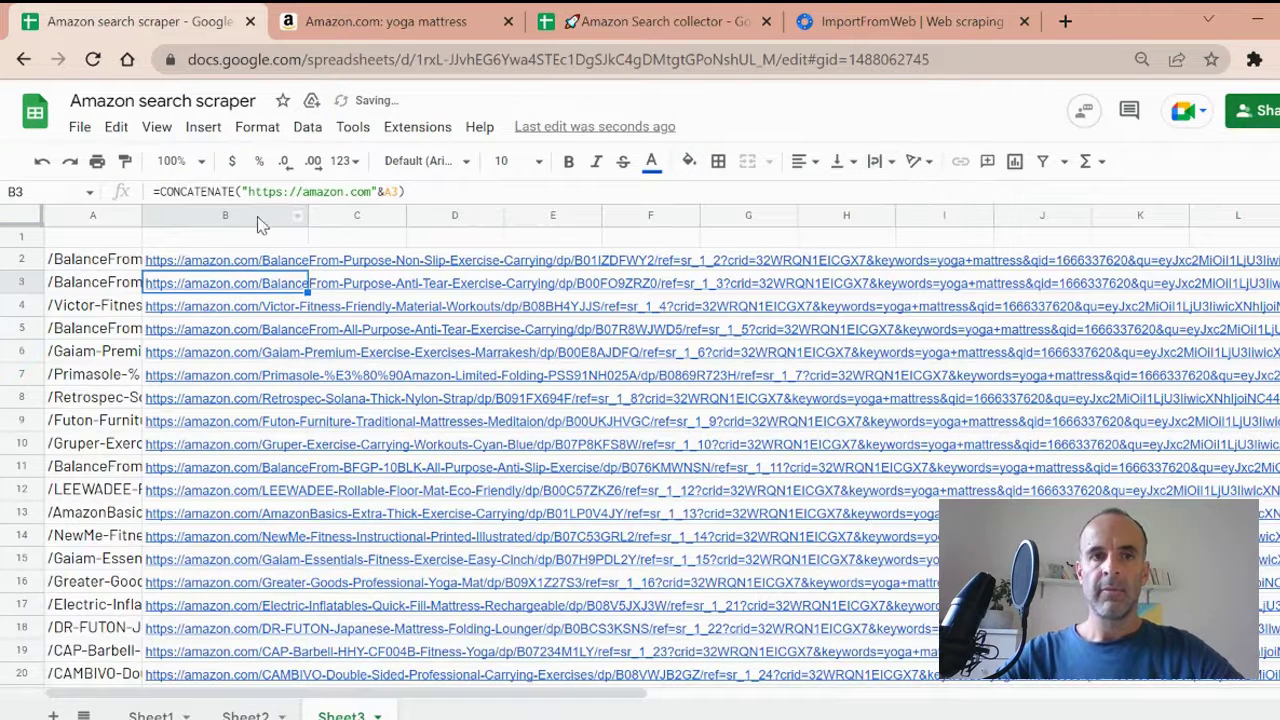
click(257, 216)
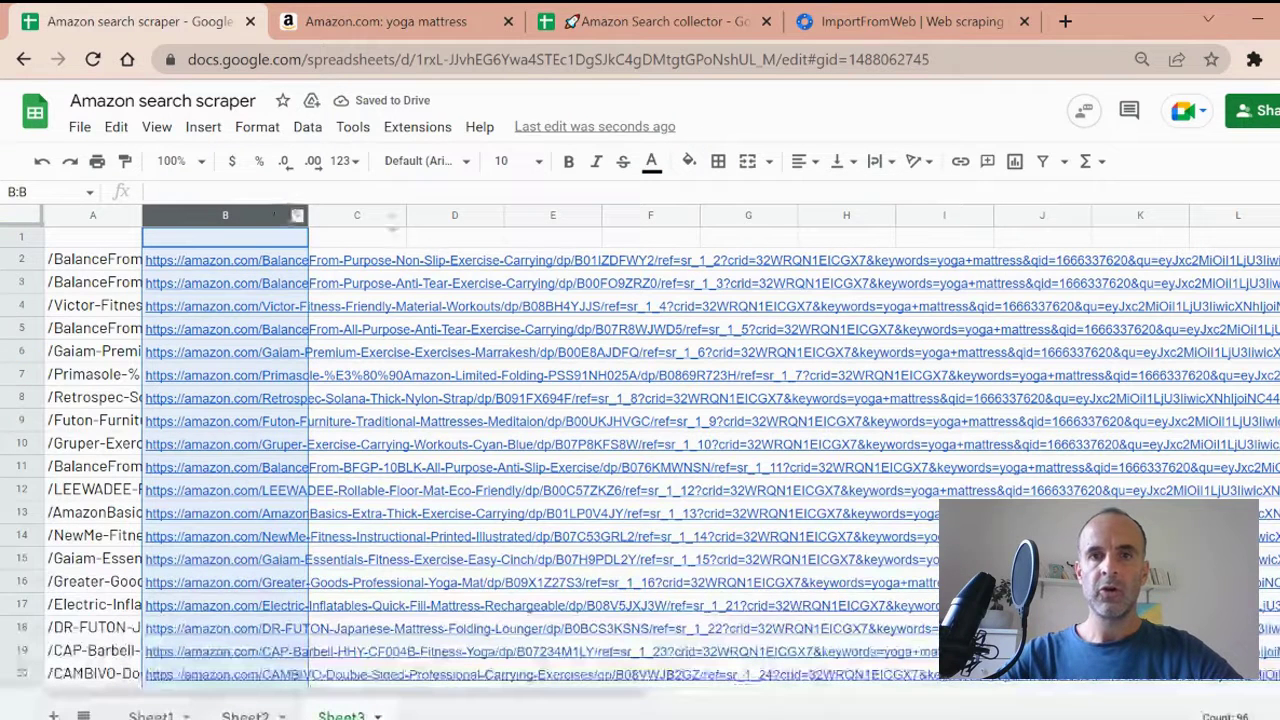
click(884, 164)
click(918, 197)
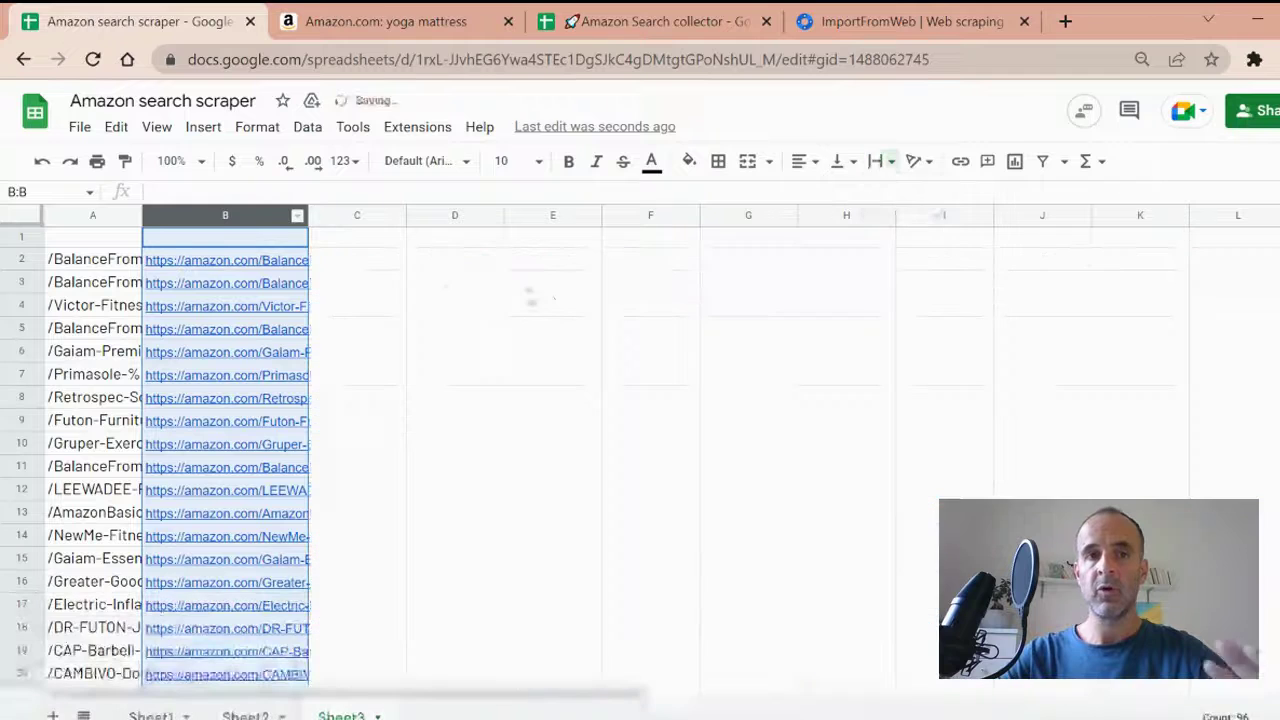
mouse_move(294, 259)
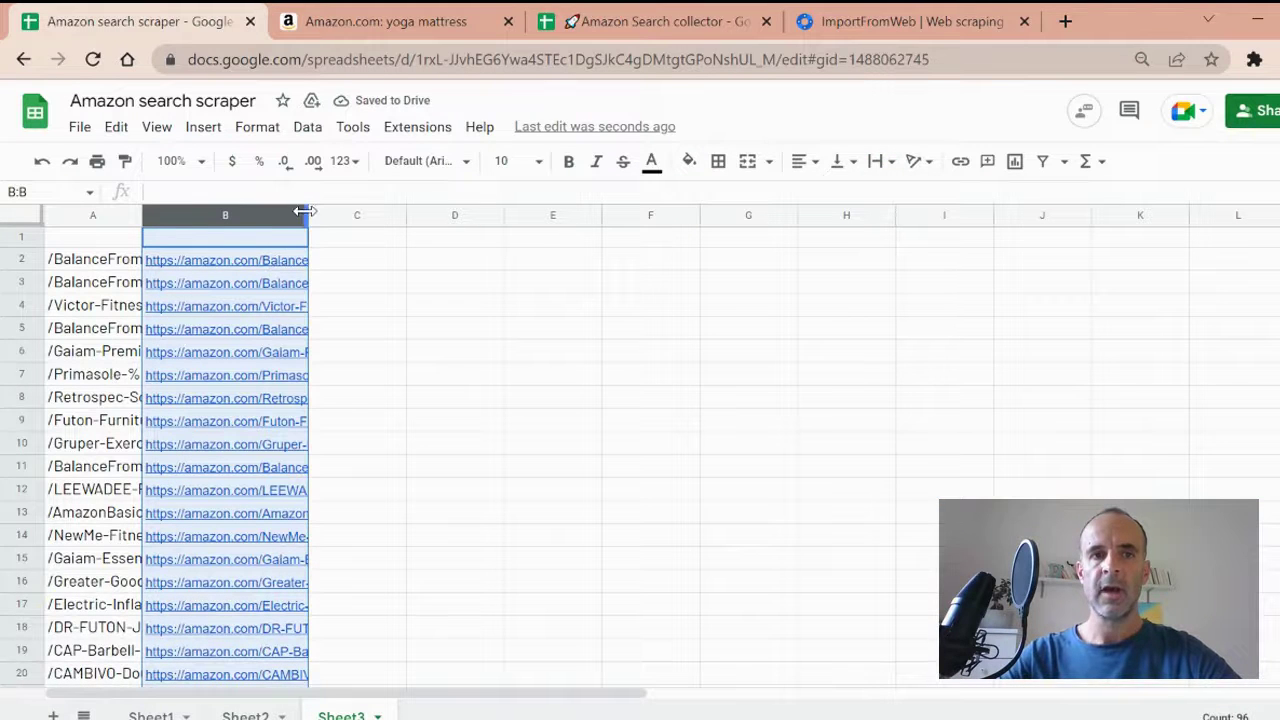
drag(306, 214, 344, 213)
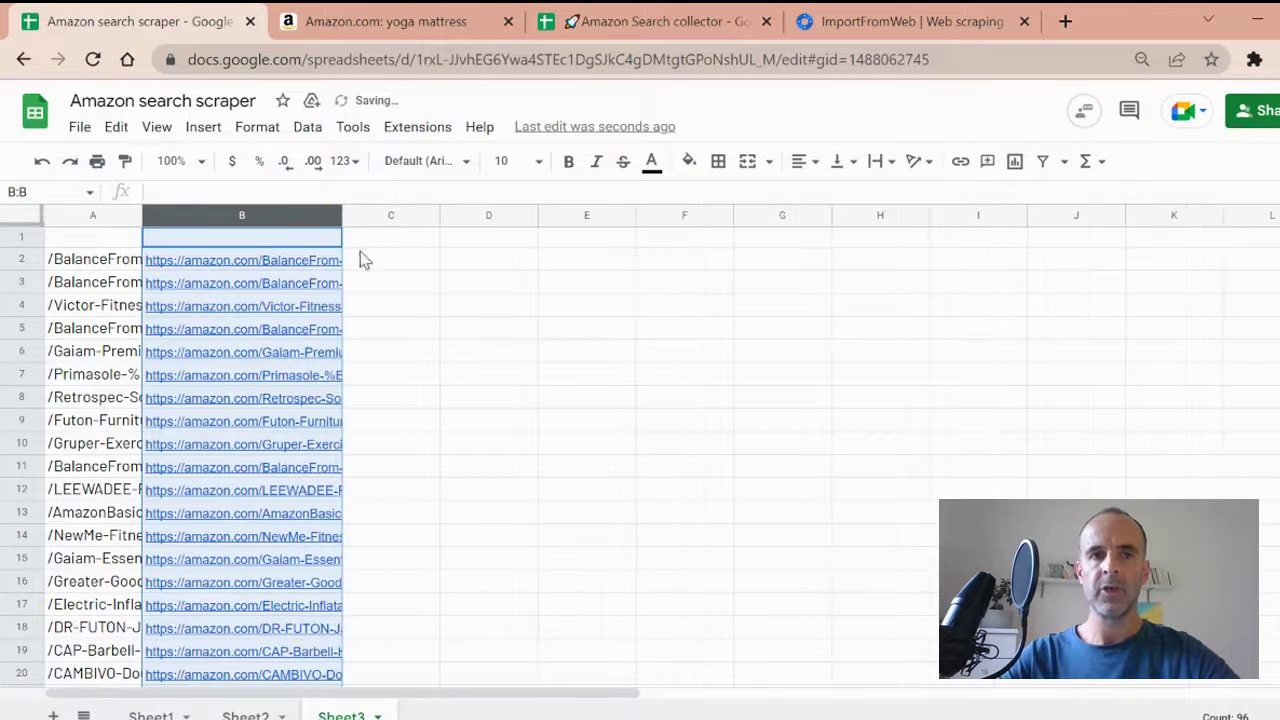
click(303, 262)
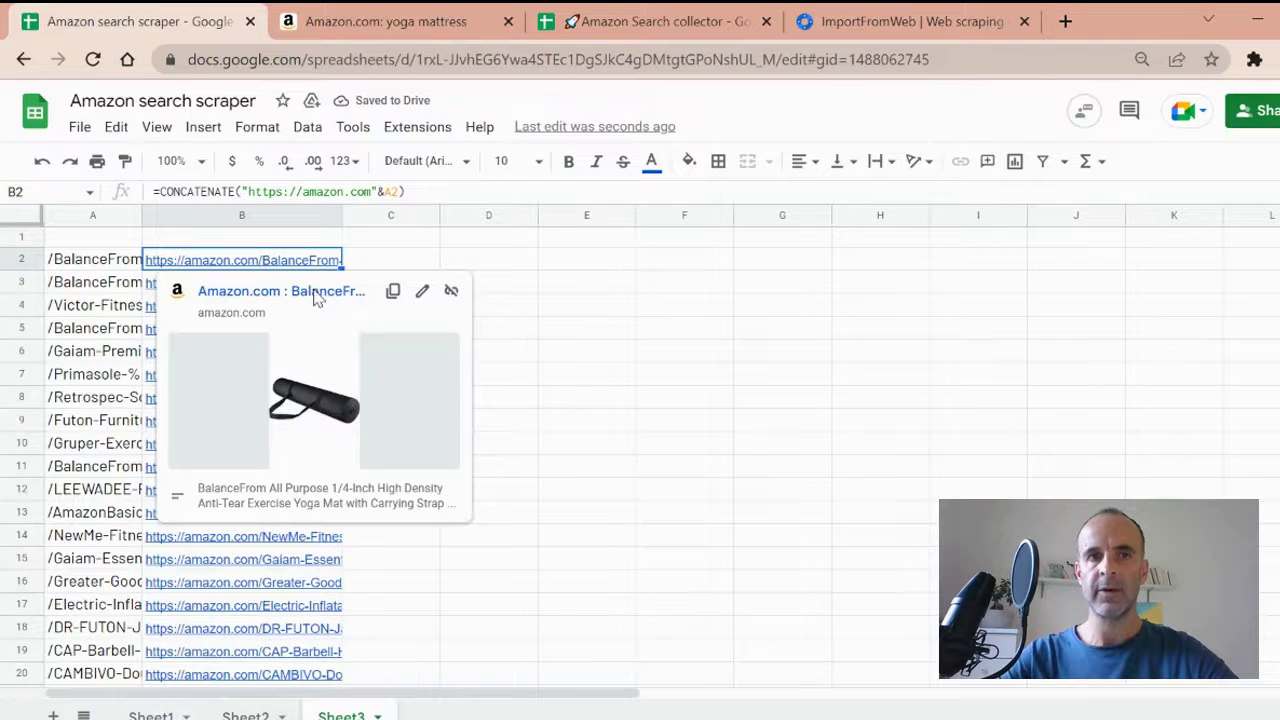
- Open B2's URL to view the BalanceFrom mat's 'About this item' bullets, then return to Sheet3
click(314, 290)
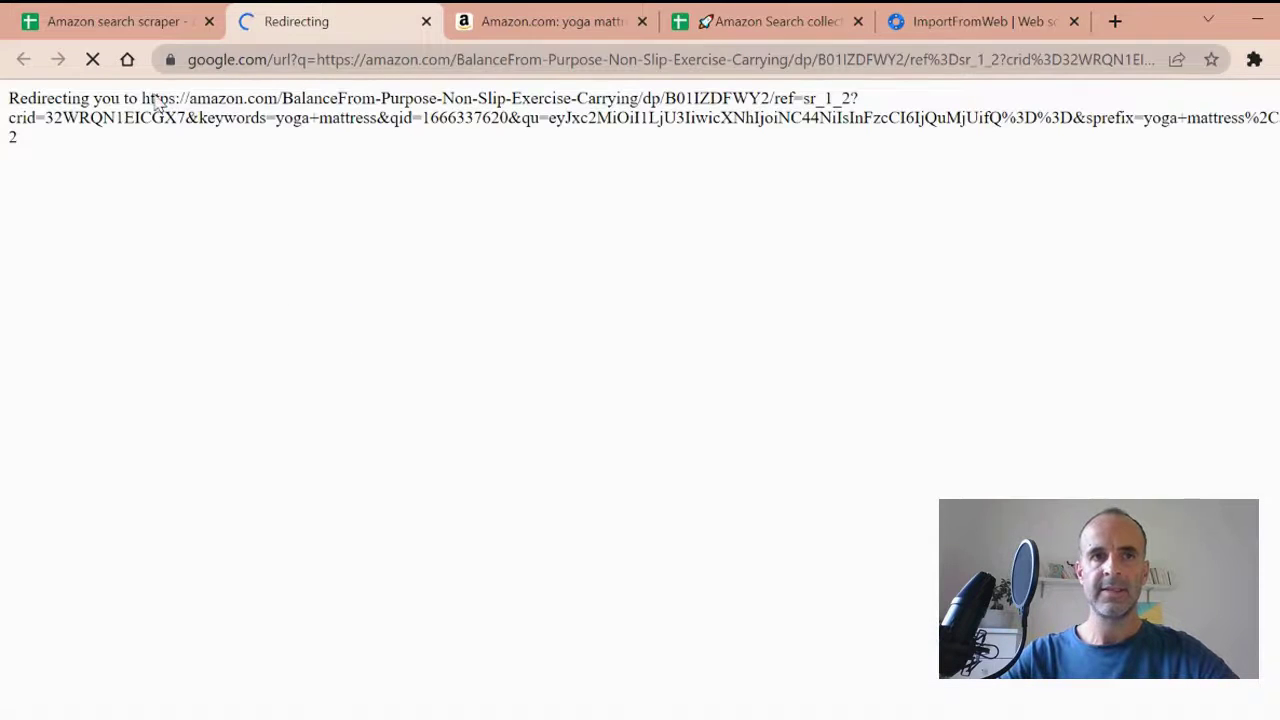
scroll(672, 447, down, 4)
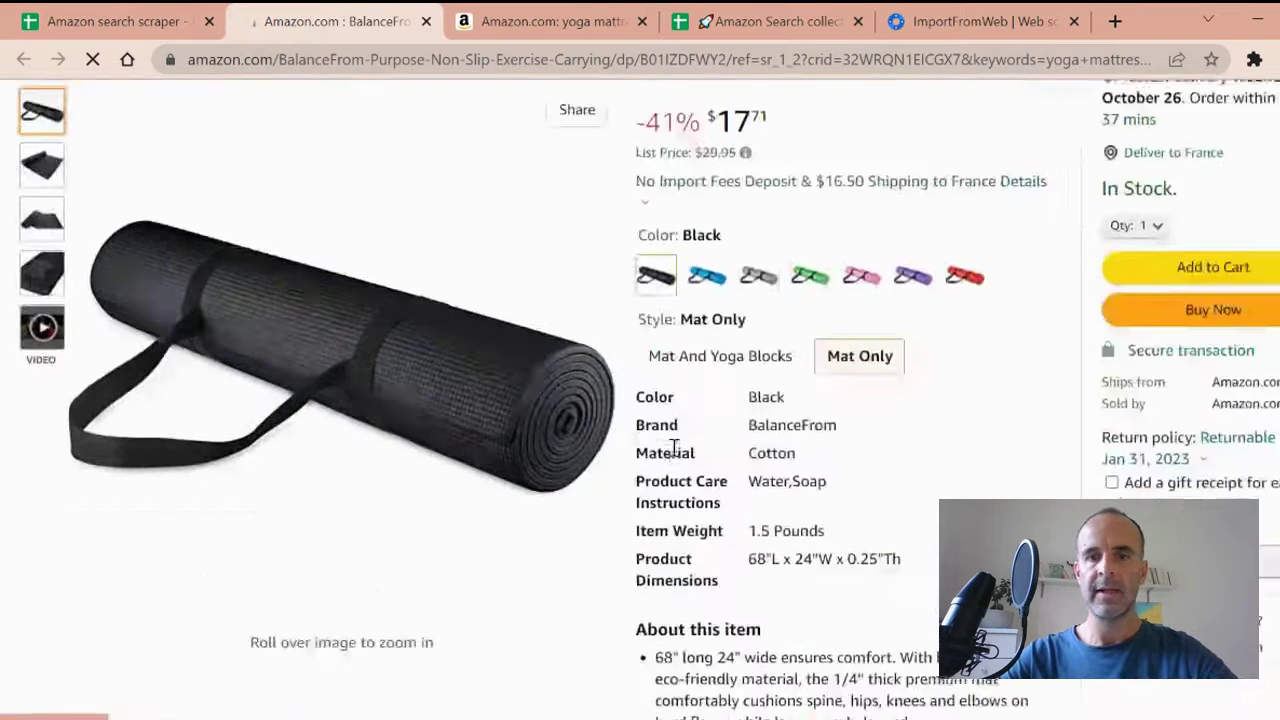
scroll(672, 447, down, 3)
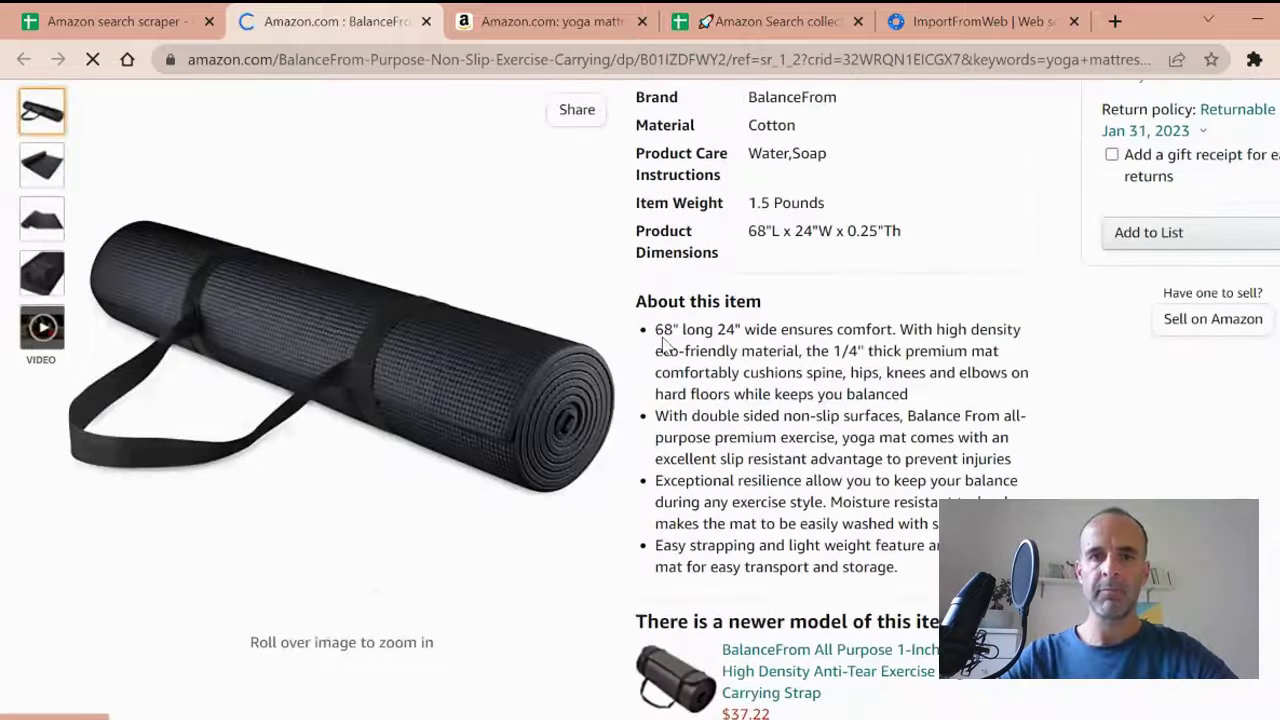
drag(670, 378, 654, 331)
scroll(757, 510, up, 4)
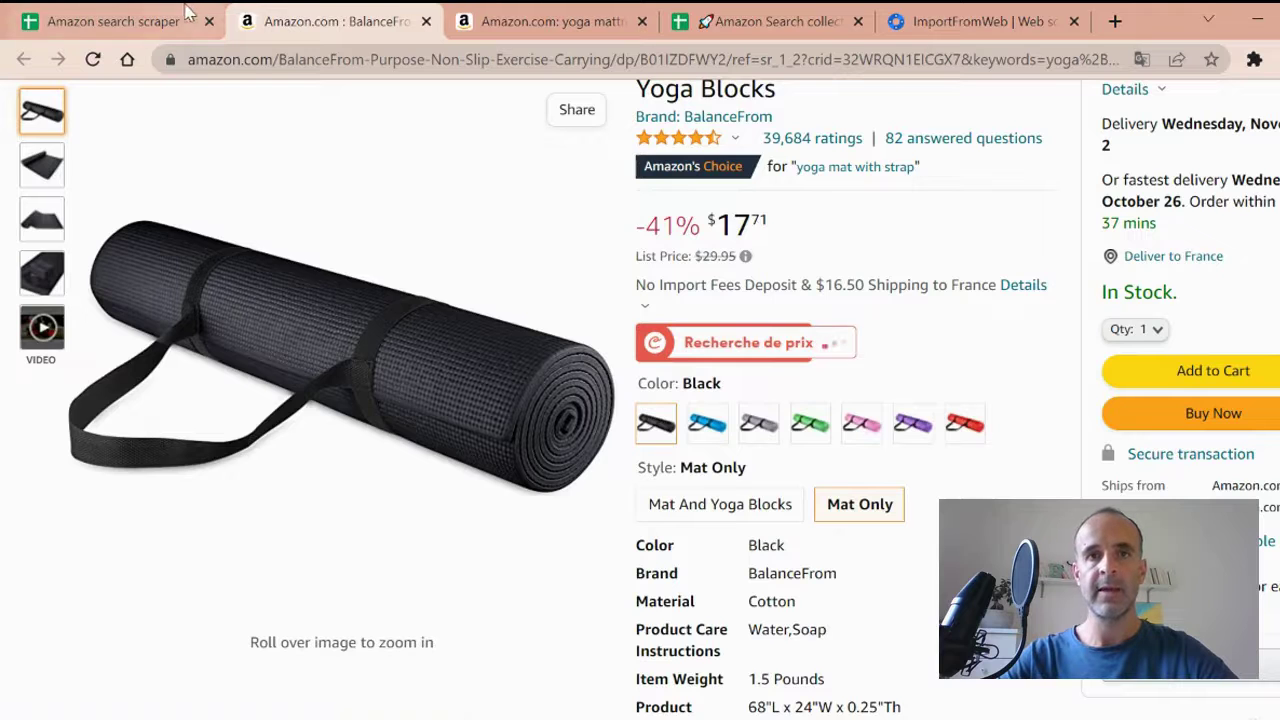
click(185, 14)
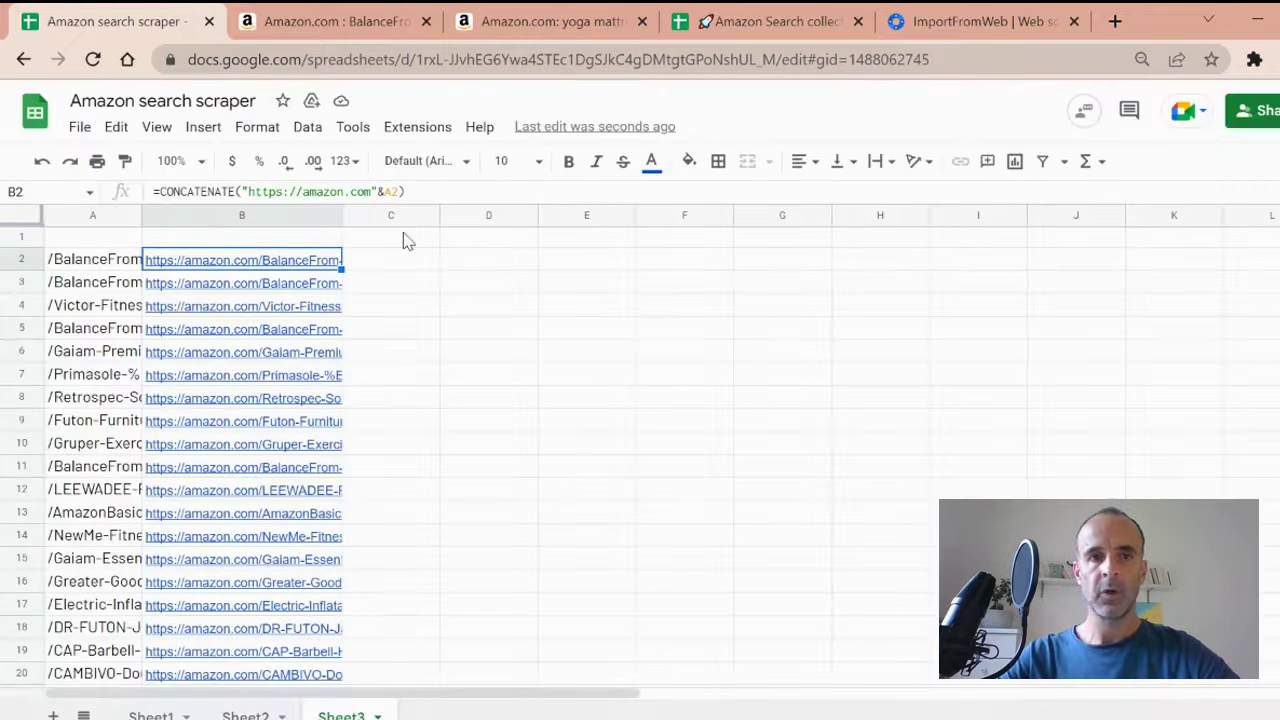
- Enter the headers asin, bullet_points and buybox_winner in C1, D1 and E1
click(407, 240)
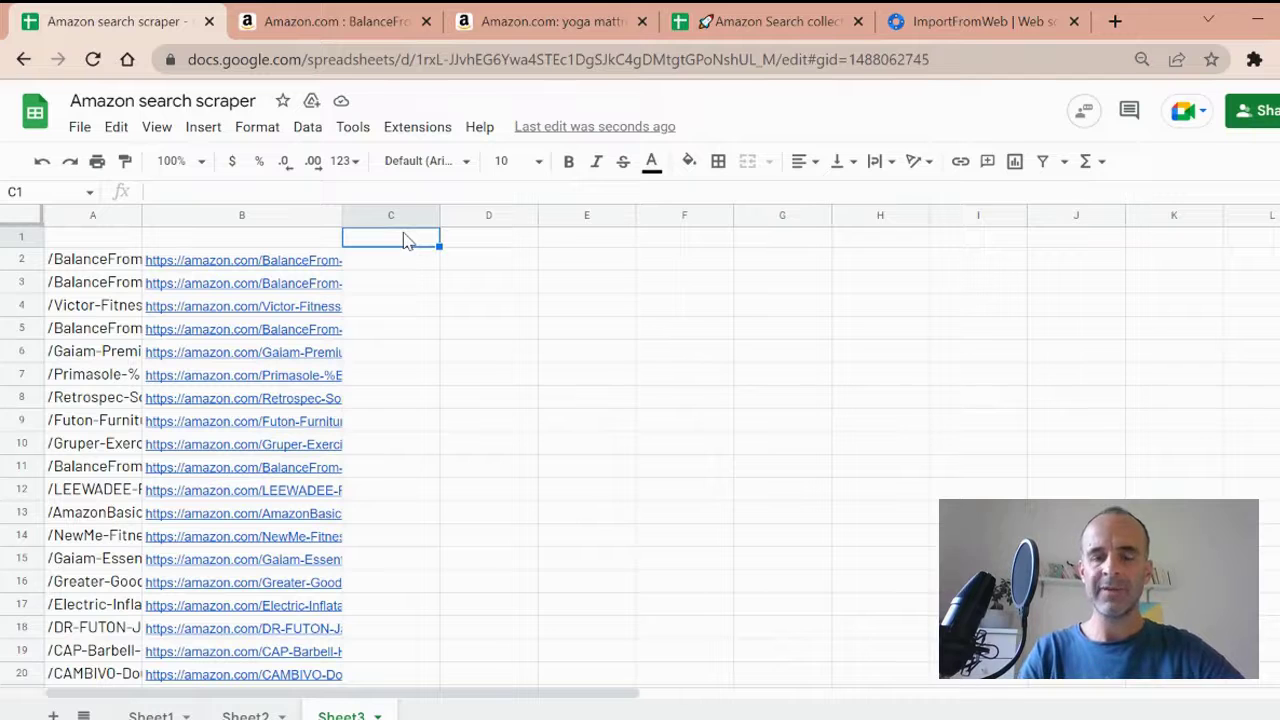
text(asin)
key(Tab)
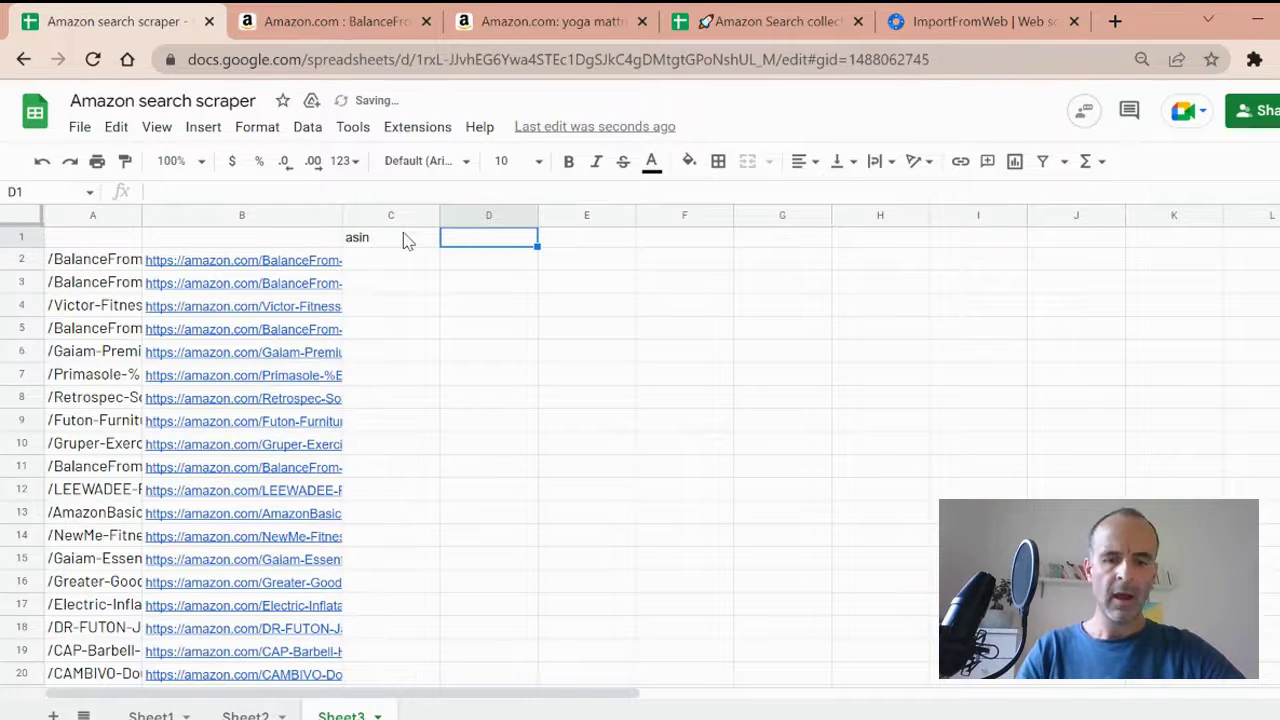
text(bullet)
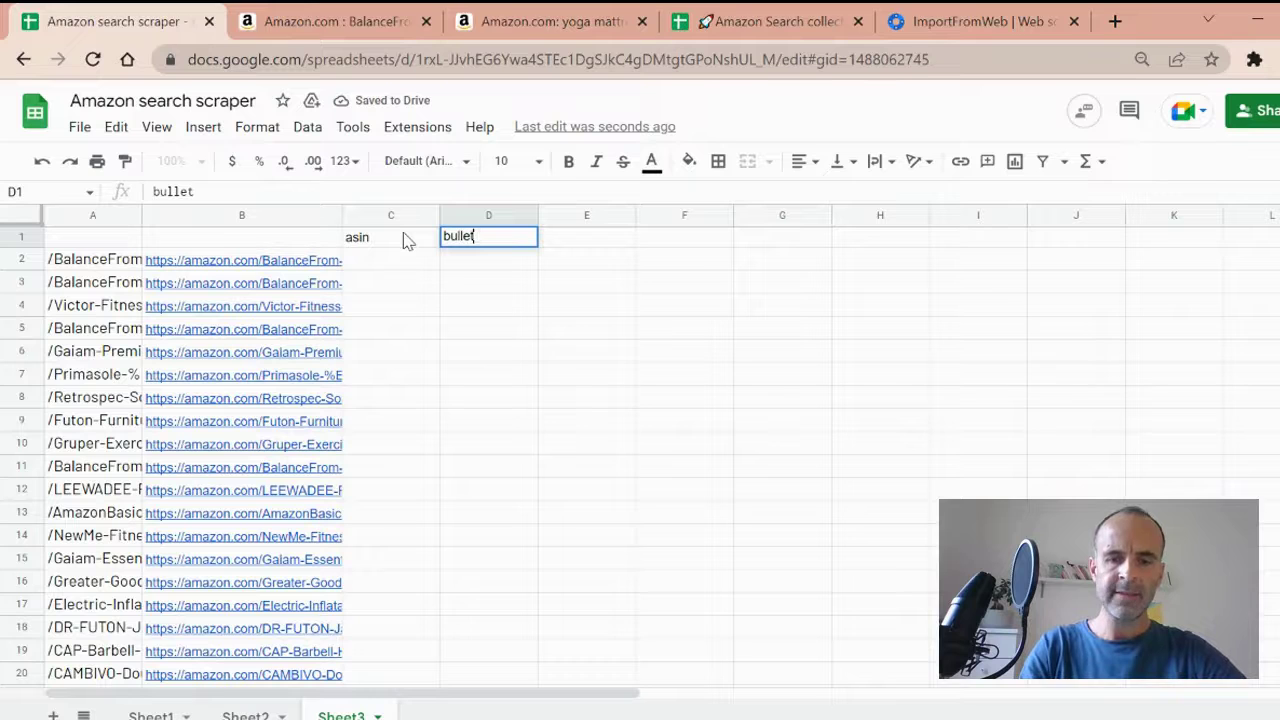
text(_points)
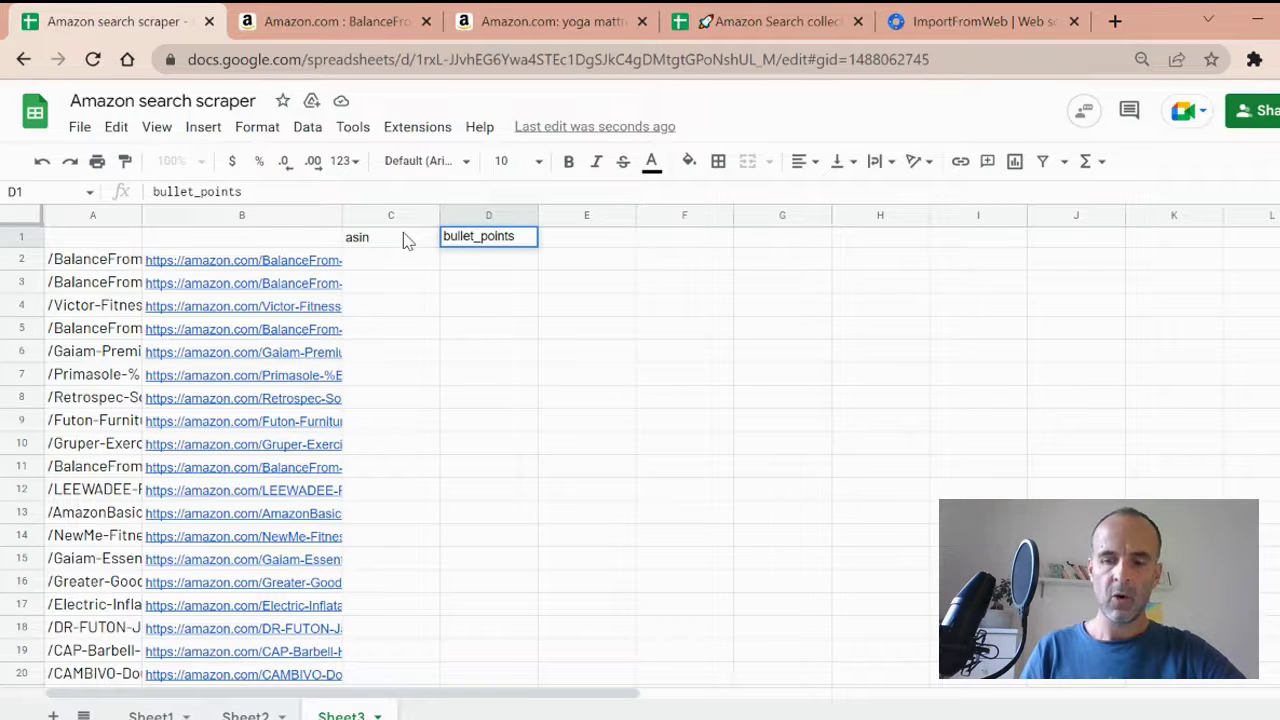
key(Tab)
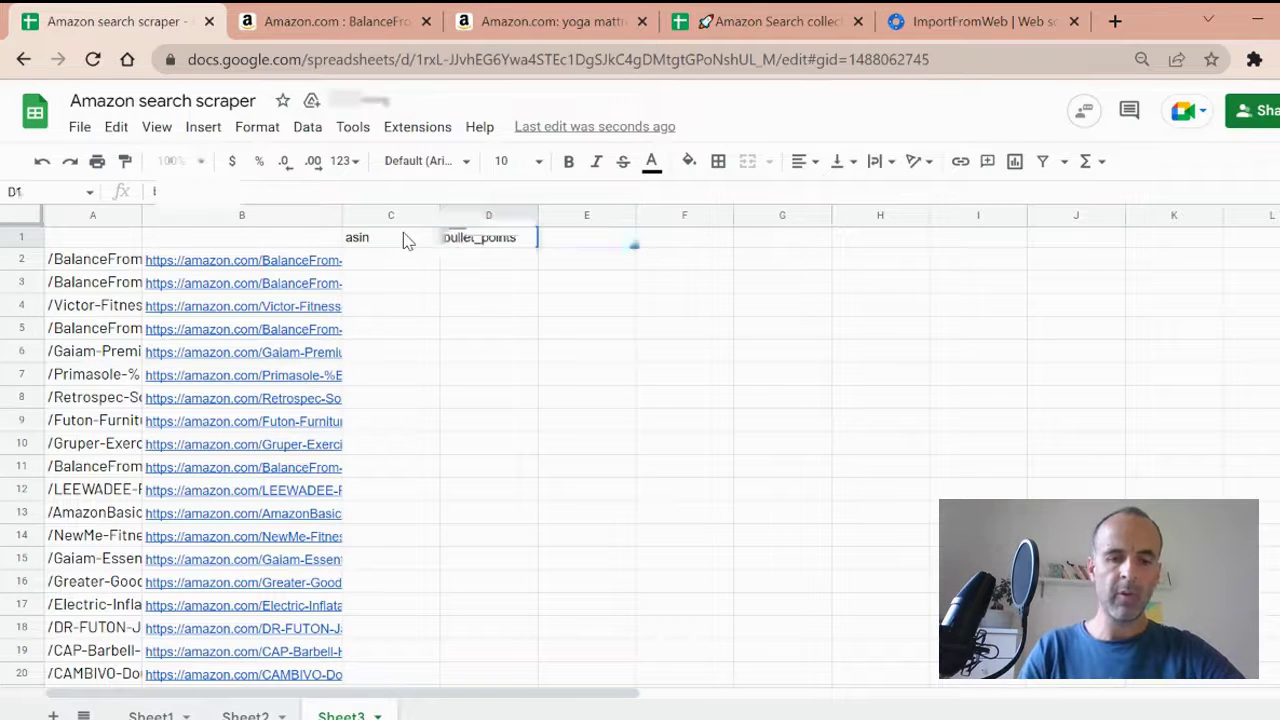
text(buybox_)
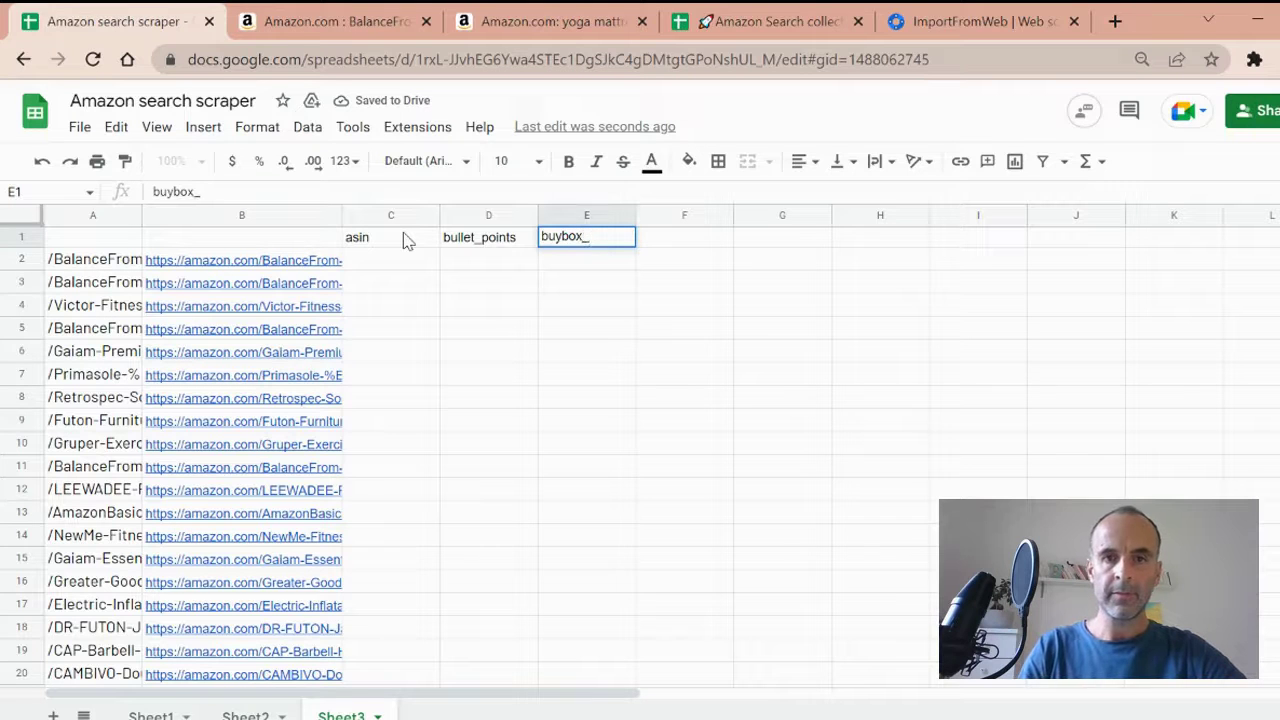
text(winner)
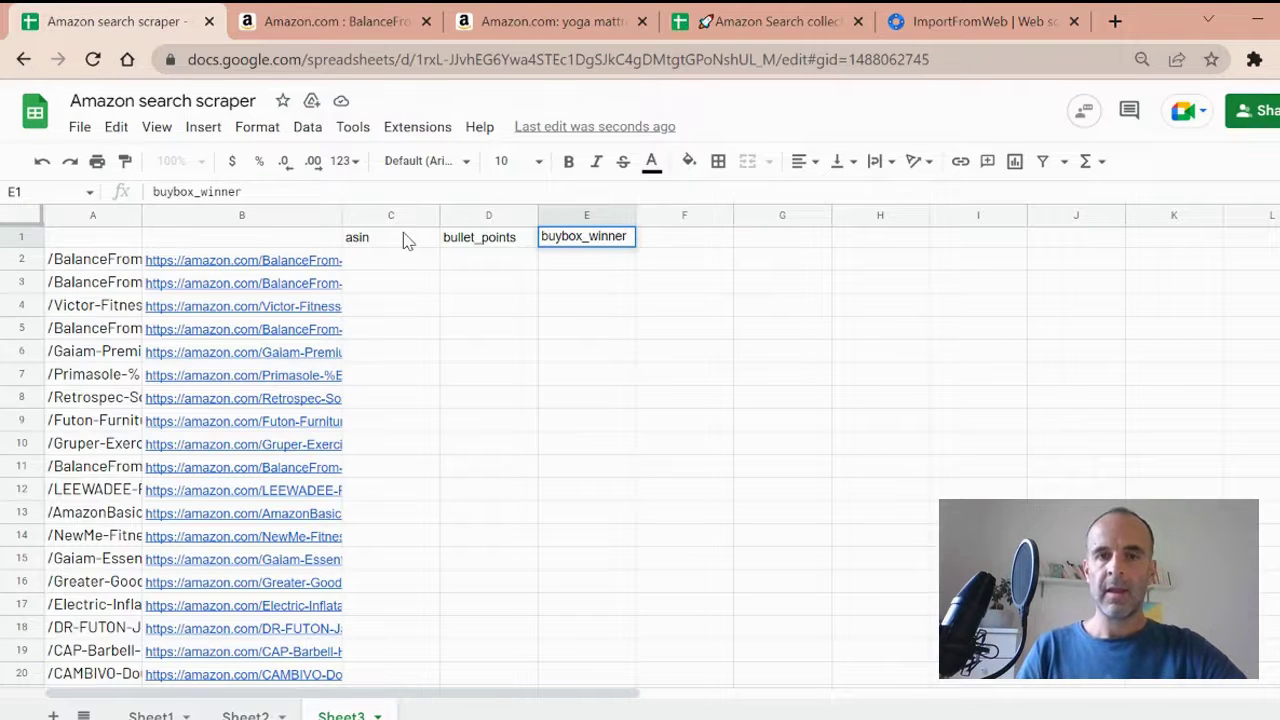
key(Return)
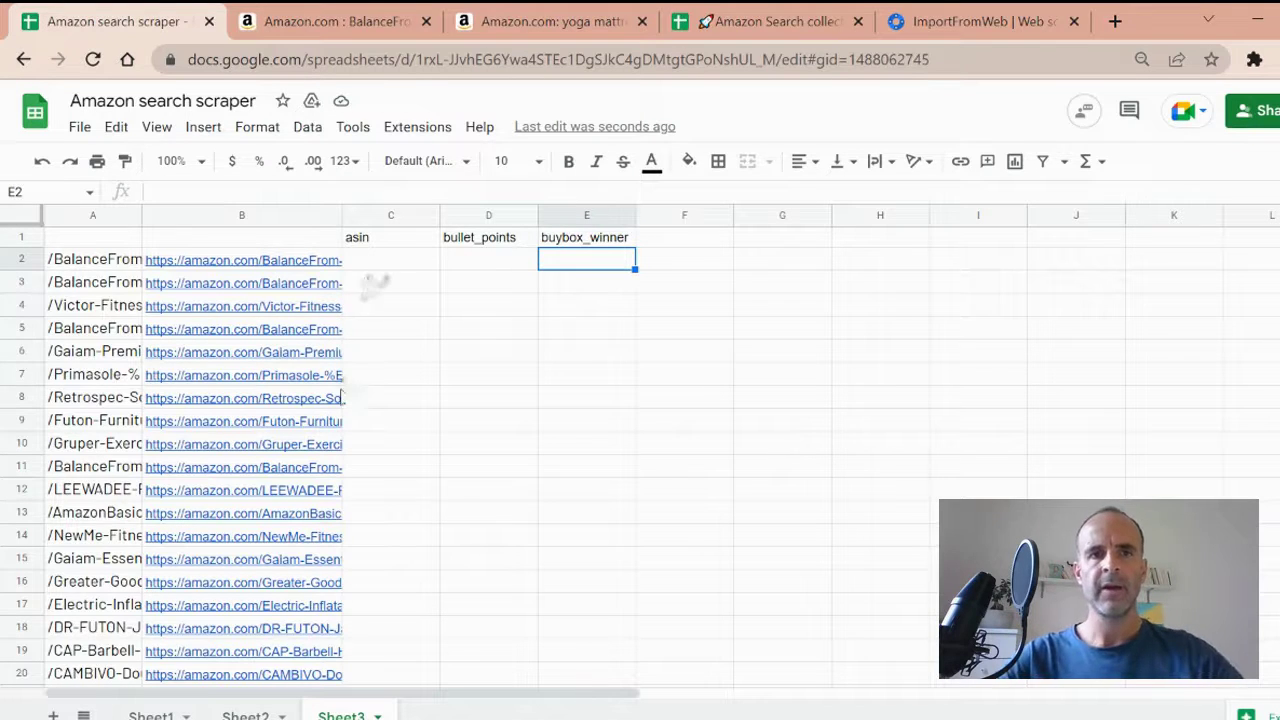
mouse_move(268, 265)
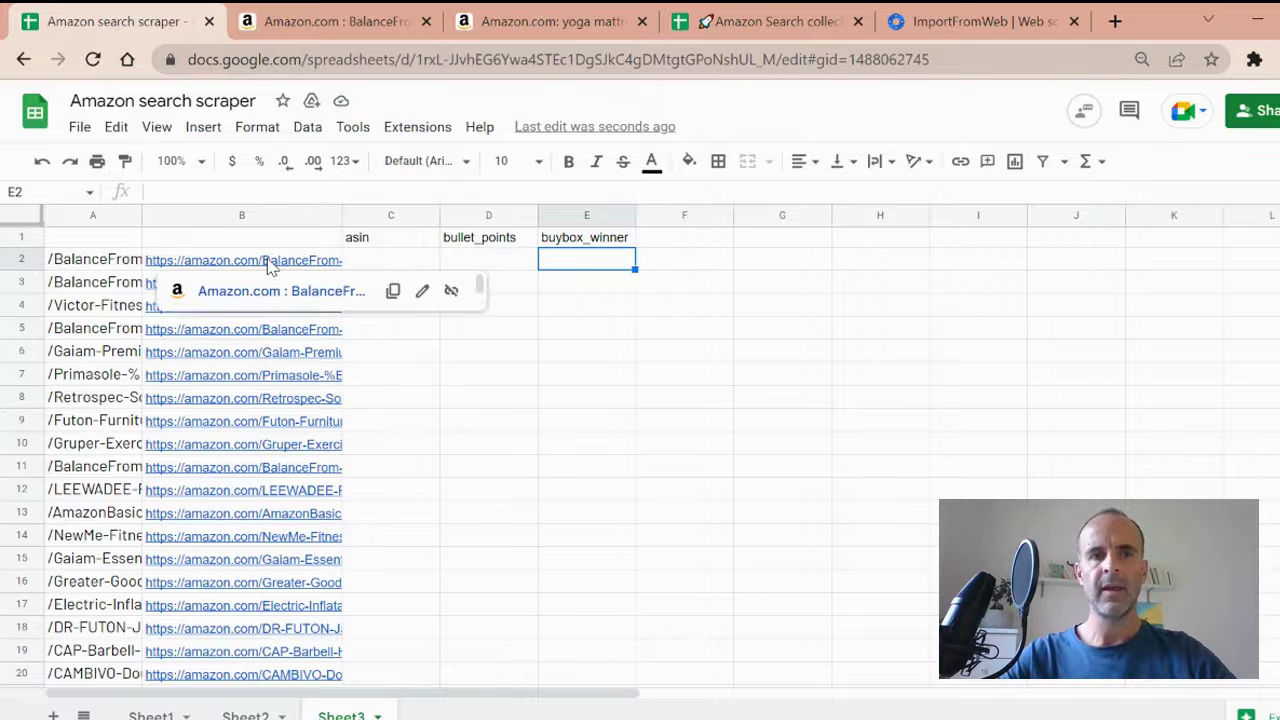
click(313, 12)
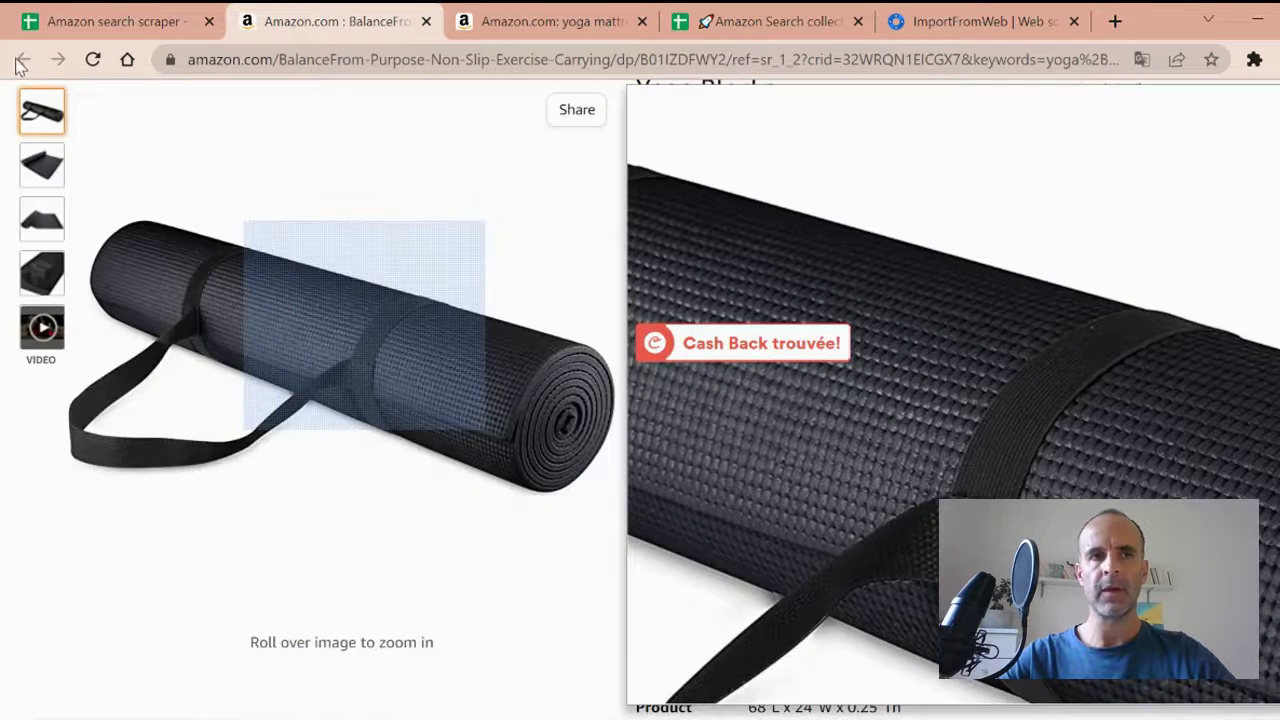
click(540, 20)
scroll(505, 450, down, 5)
scroll(497, 447, down, 4)
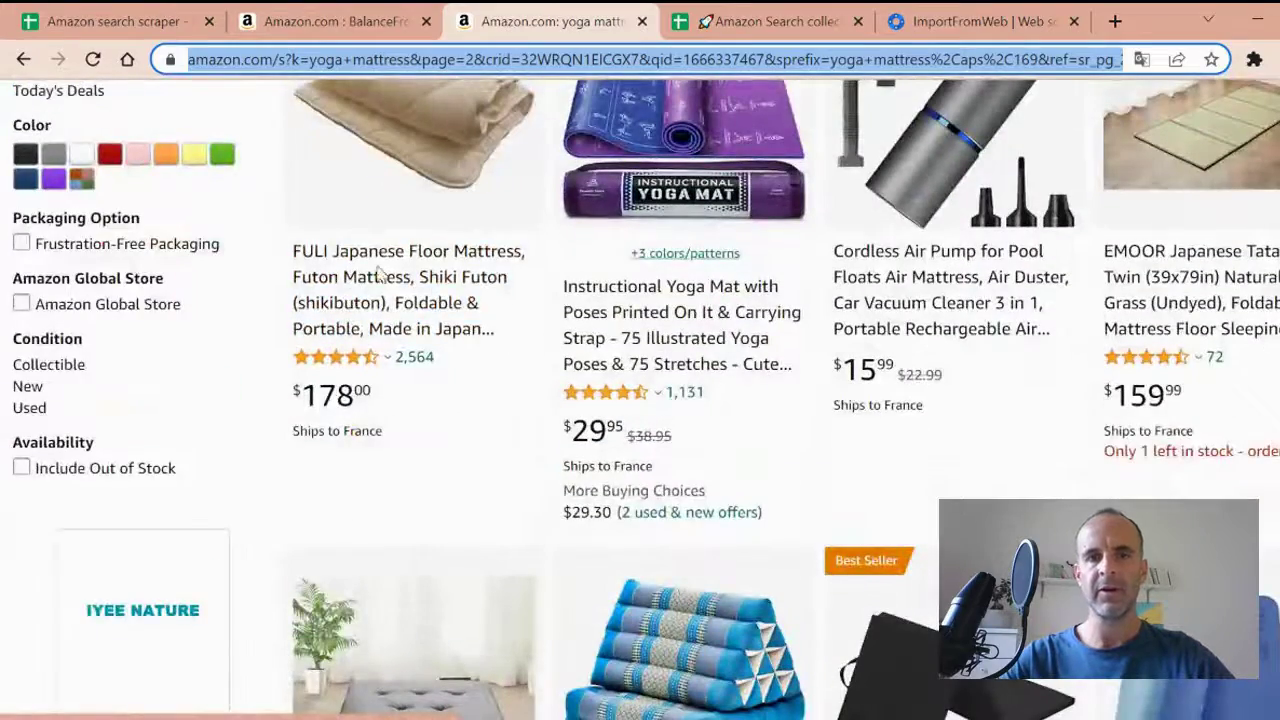
click(330, 20)
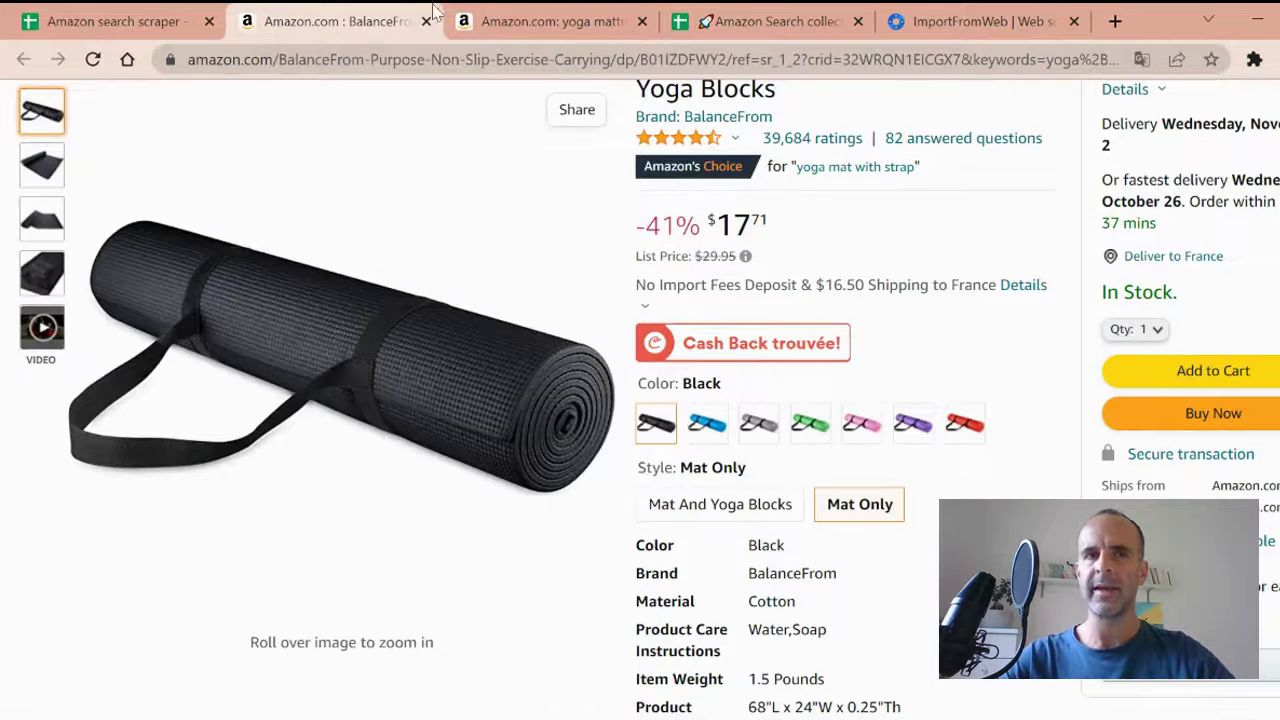
click(137, 14)
- Enter =IMPORTFROMWEB(B2;C1:E1) in C2, using B2's URL and the C1:E1 headers as selectors
click(400, 268)
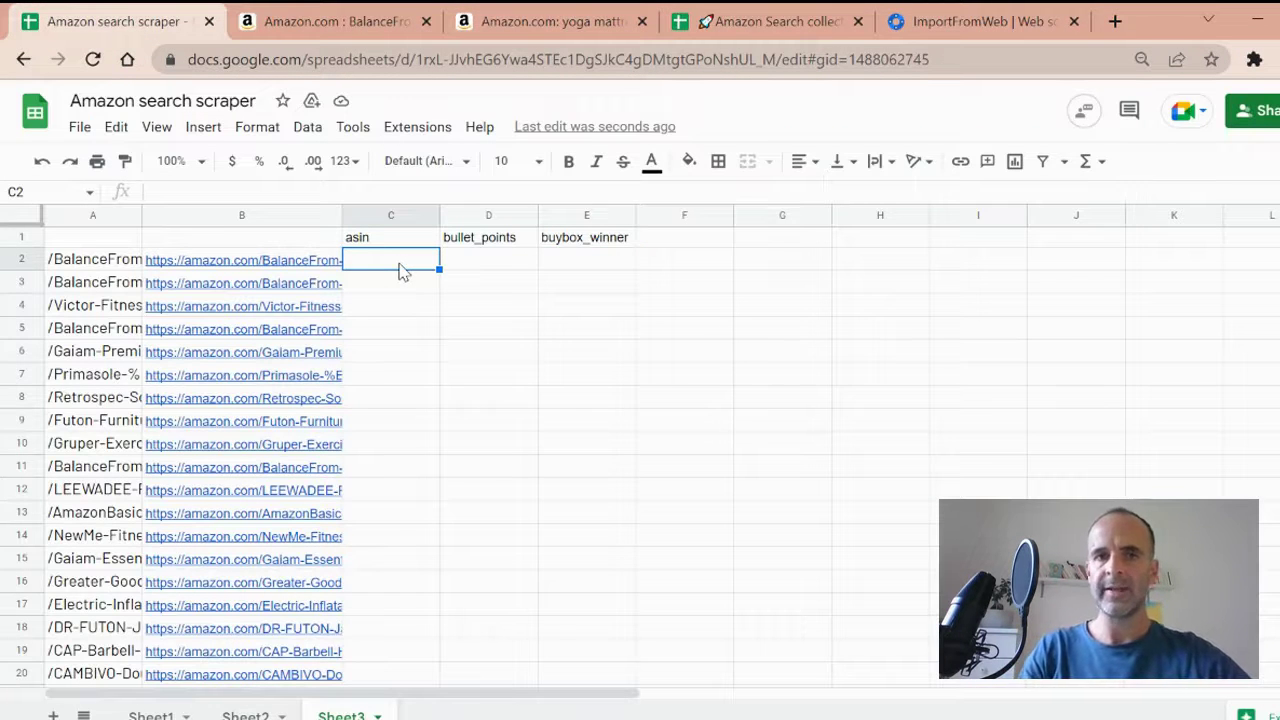
text(=)
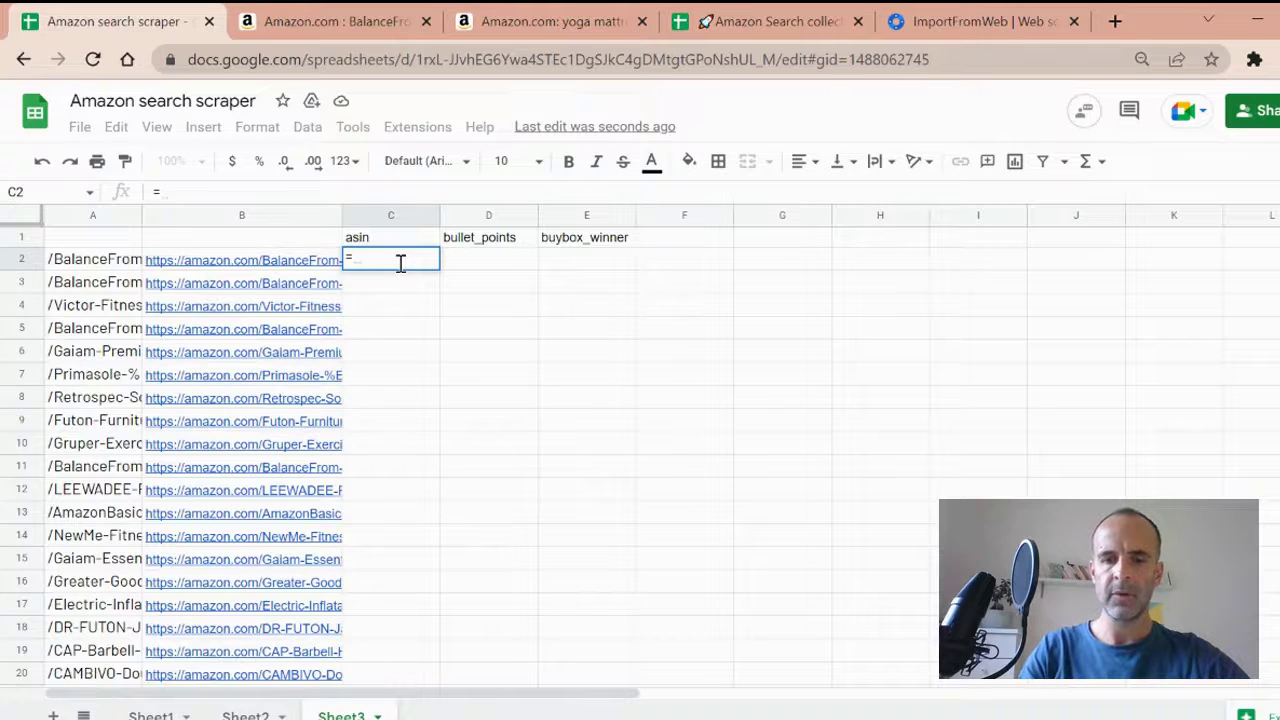
text(IMPORTFROMWEB()
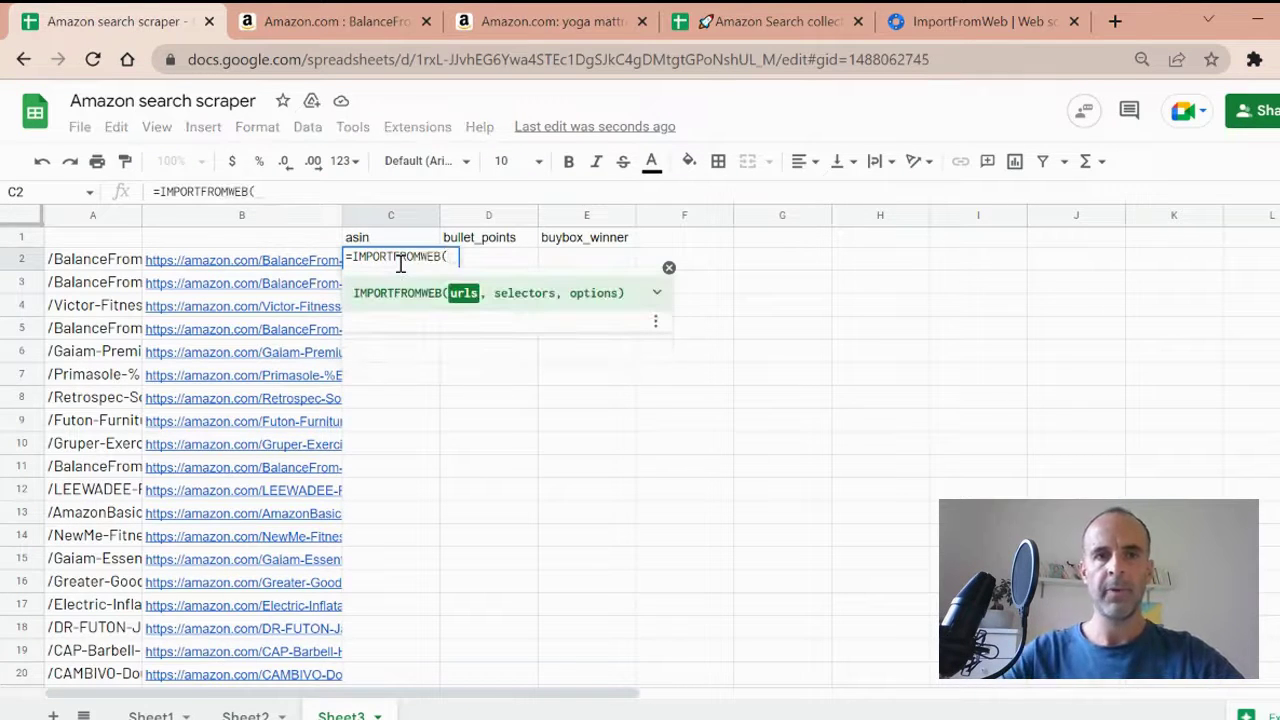
click(230, 261)
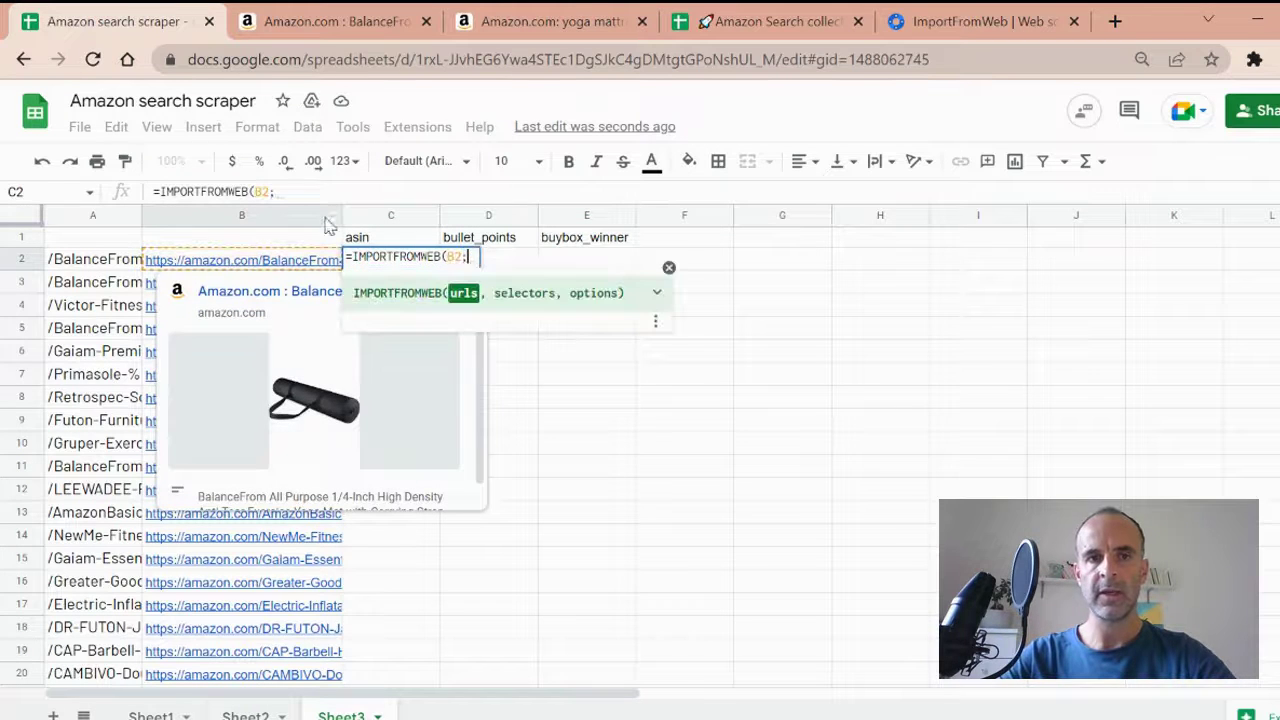
text(;)
drag(355, 238, 582, 248)
key(Return)
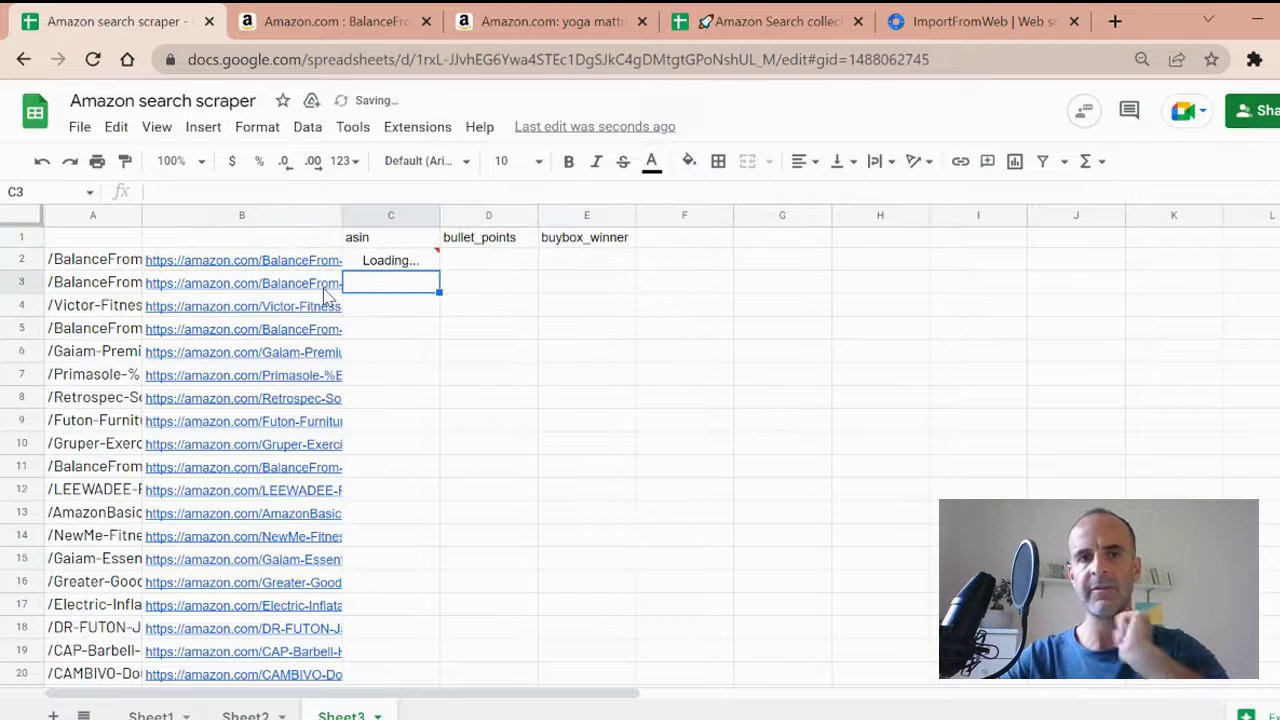
- Wait for ASIN B0B8SWT79R, bullet points in D2:D5 and buybox winner Amazon.com to load
mouse_move(323, 292)
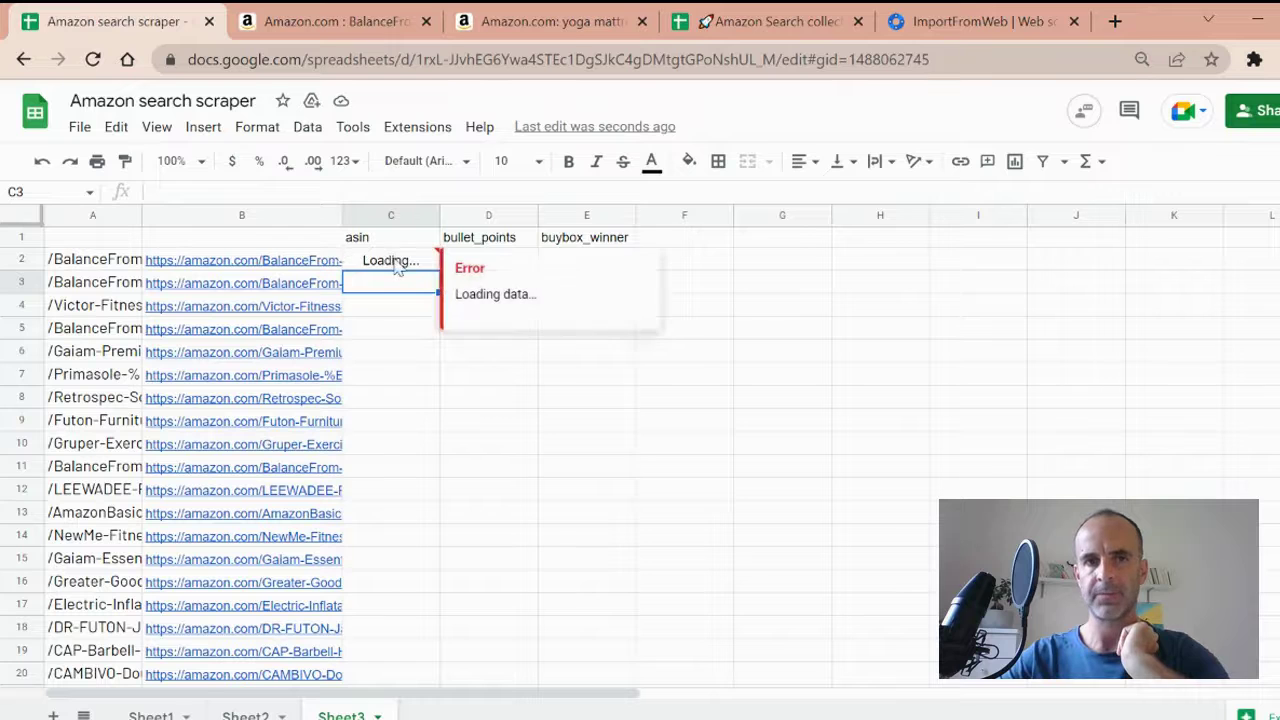
click(396, 262)
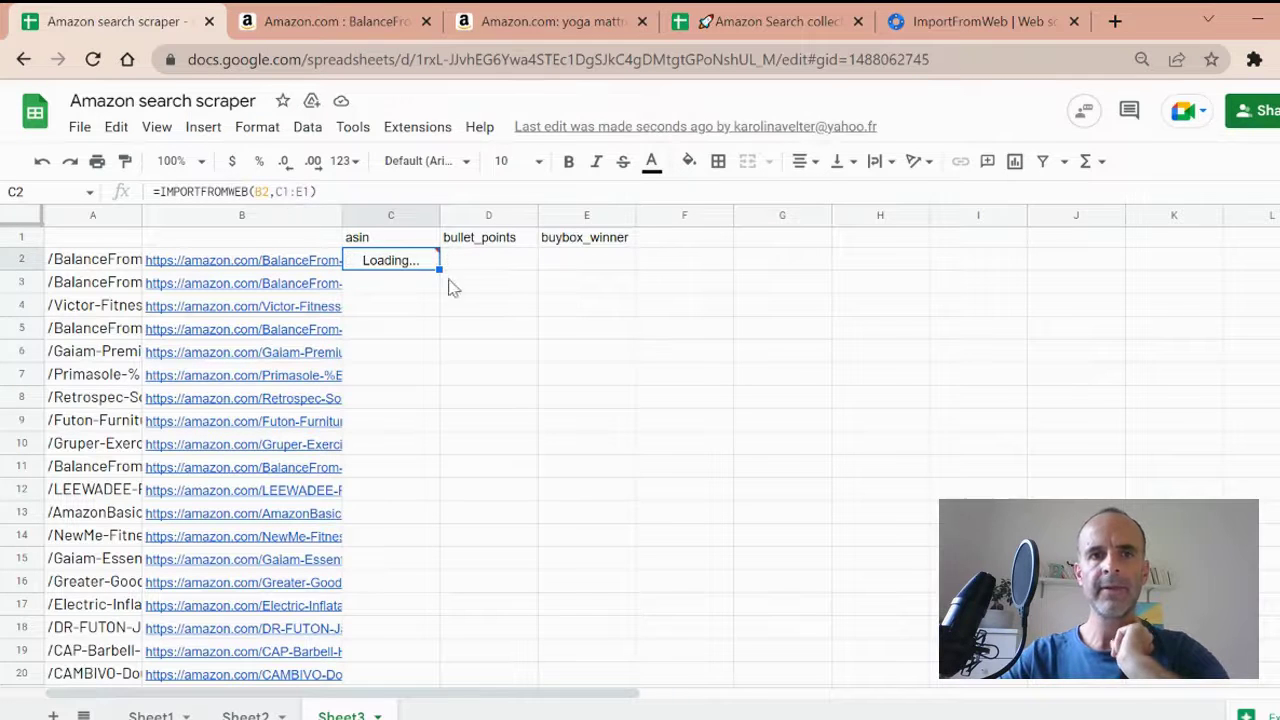
mouse_move(417, 263)
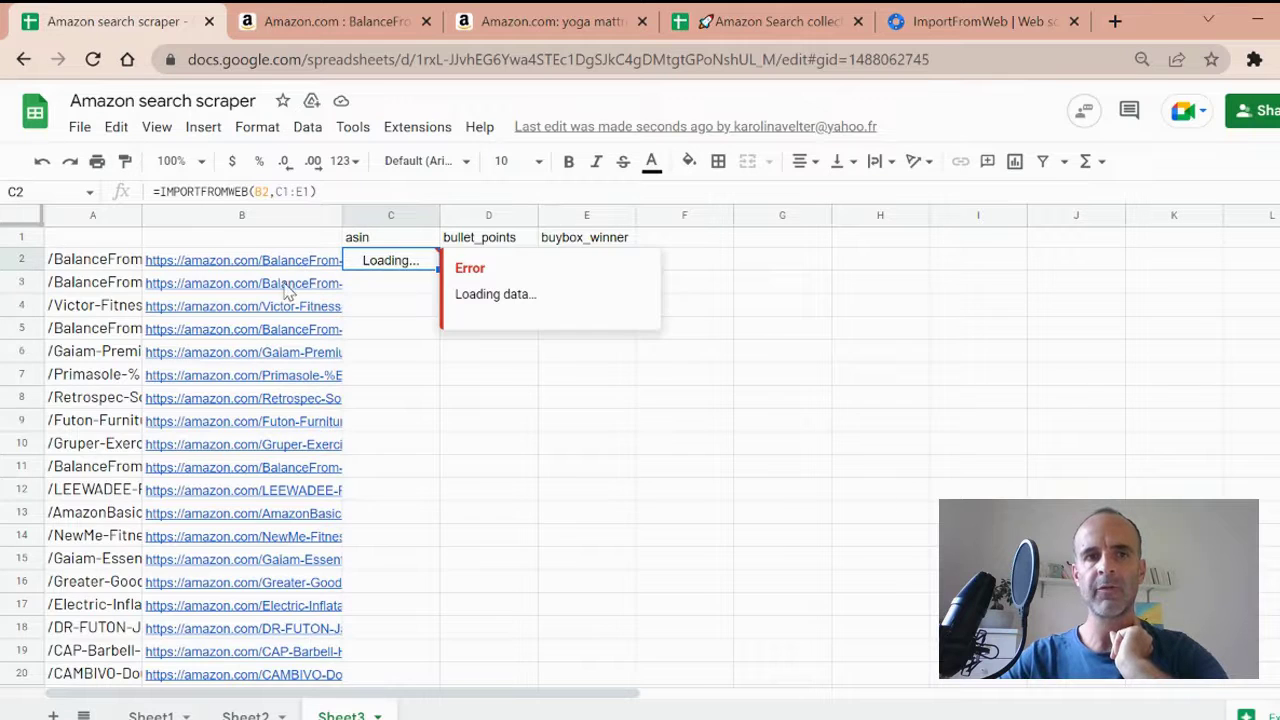
scroll(290, 310, down, 20)
scroll(298, 335, up, 8)
scroll(300, 343, up, 20)
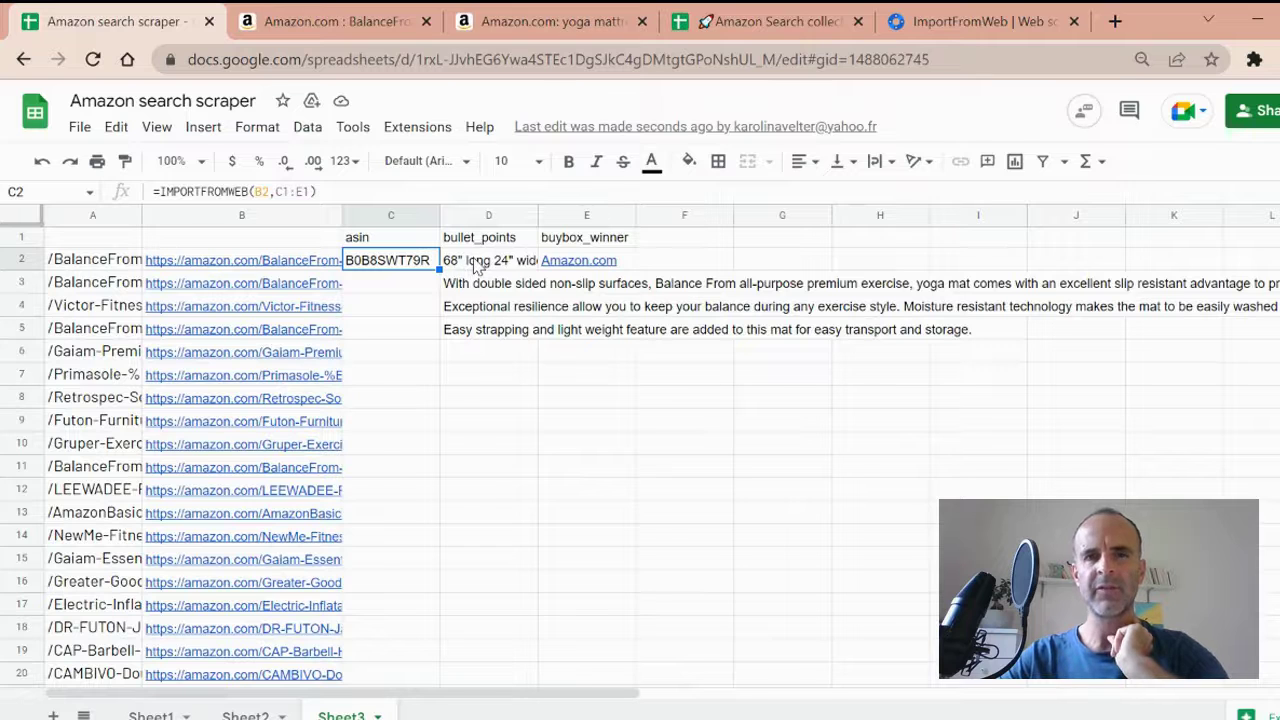
drag(480, 287, 486, 332)
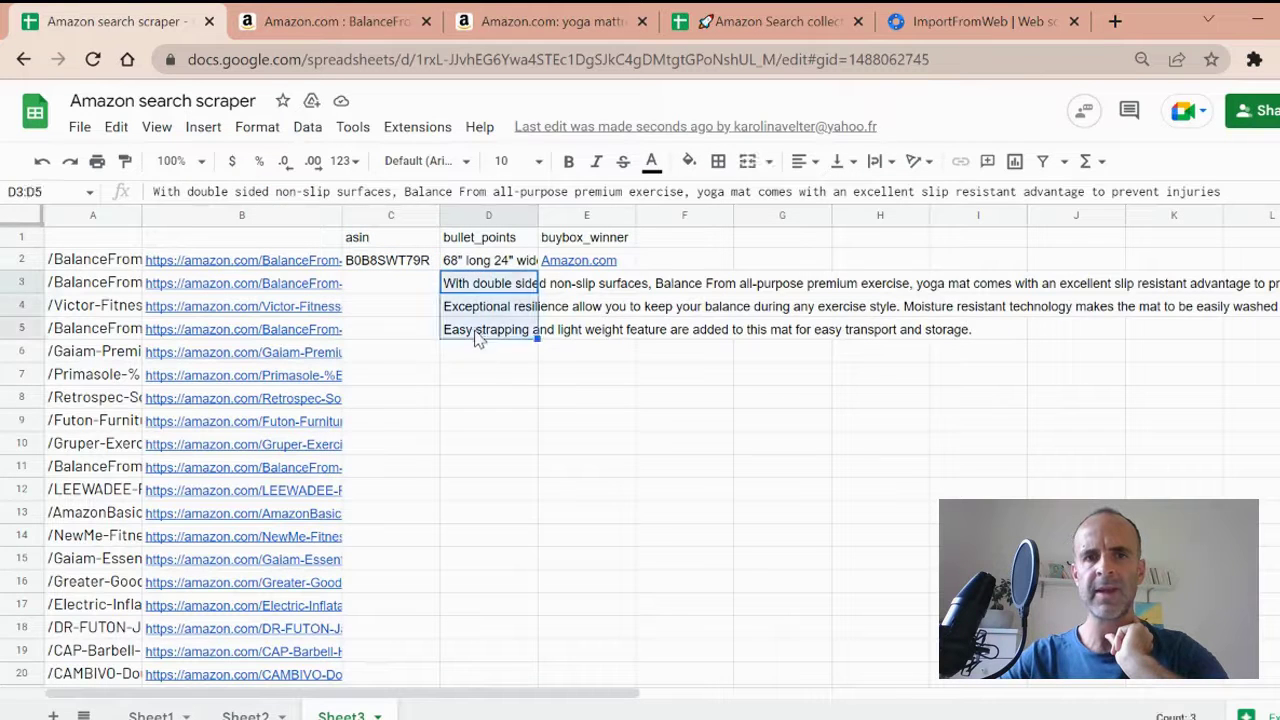
click(486, 350)
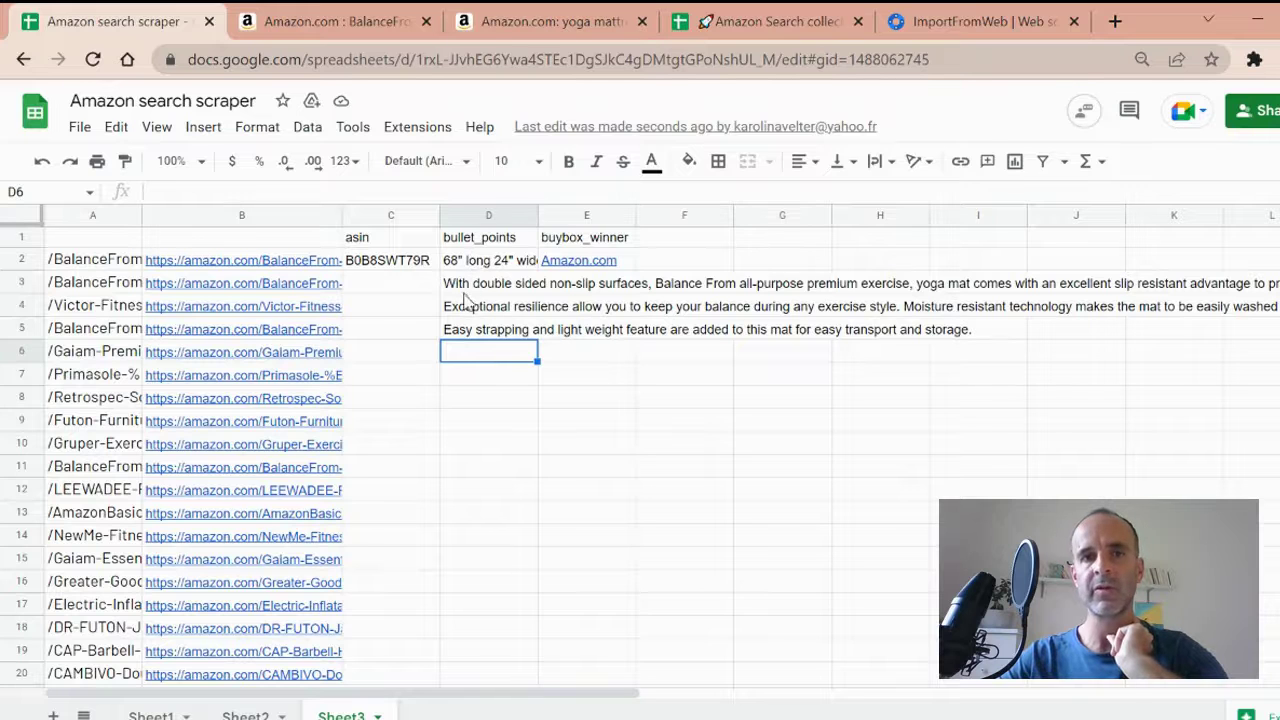
- Add ,"compare" after C1:E1 in C2's formula and widen the bullet_points column D
click(390, 262)
click(314, 191)
key(BackSpace)
key(BackSpace)
text(E1)
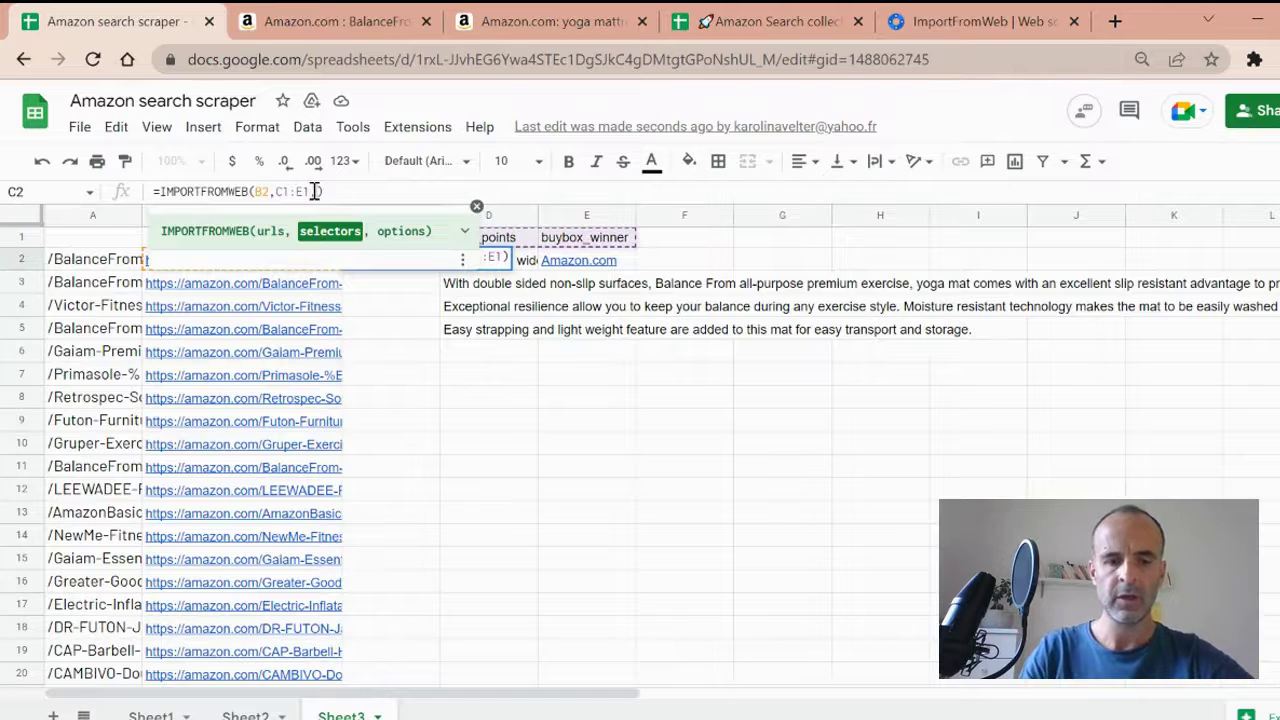
text(,"compare)
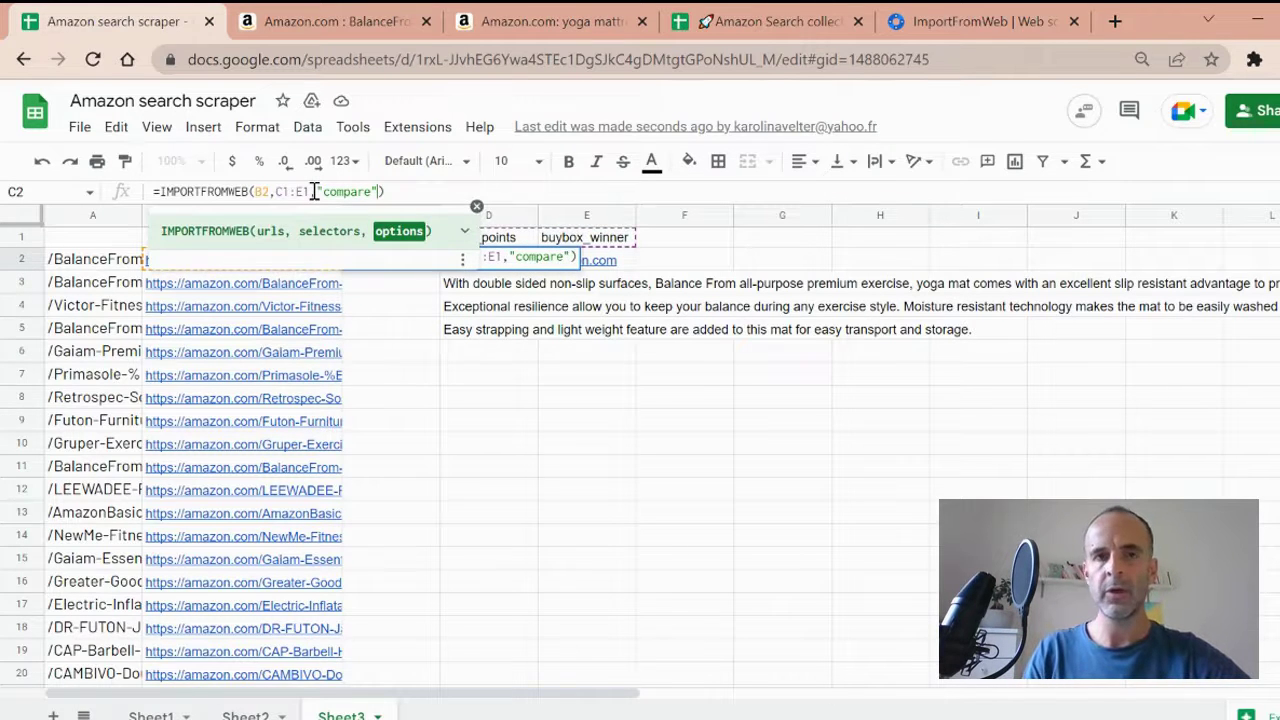
key(Return)
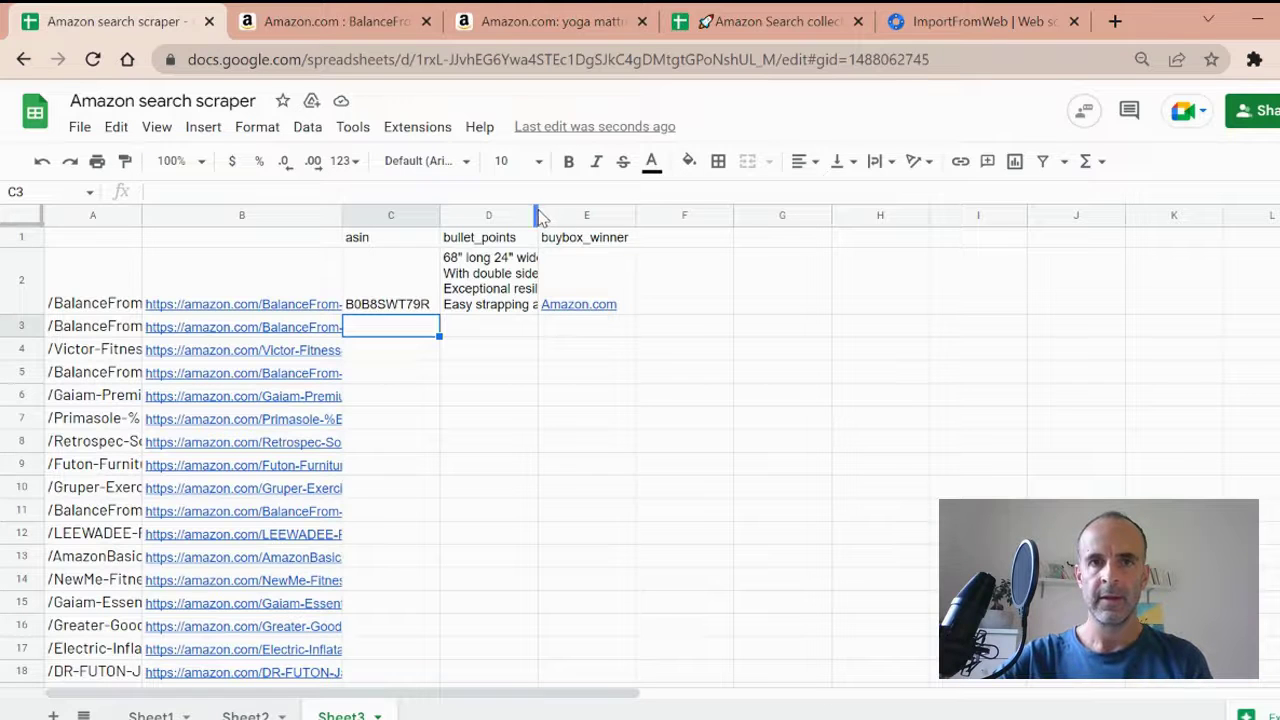
drag(547, 214, 687, 212)
- Make the header range in C2's IMPORTFROMWEB formula absolute as $C$1:$E$1
click(404, 284)
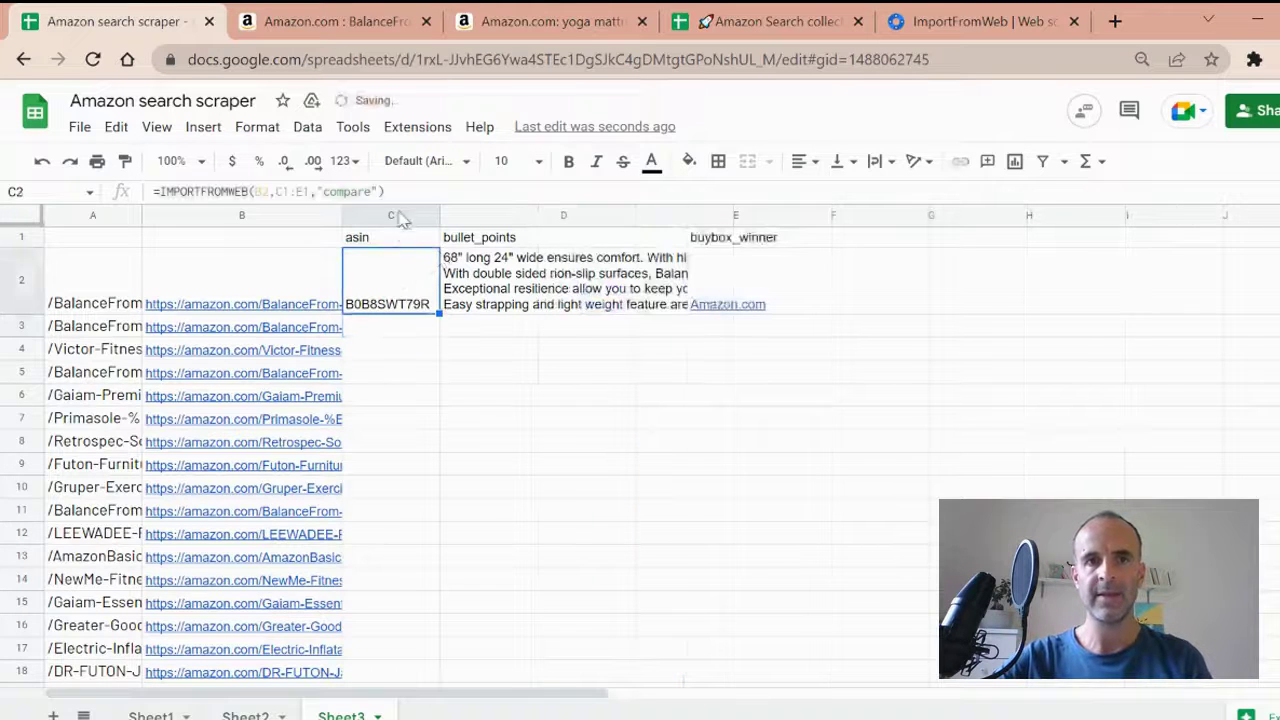
click(300, 193)
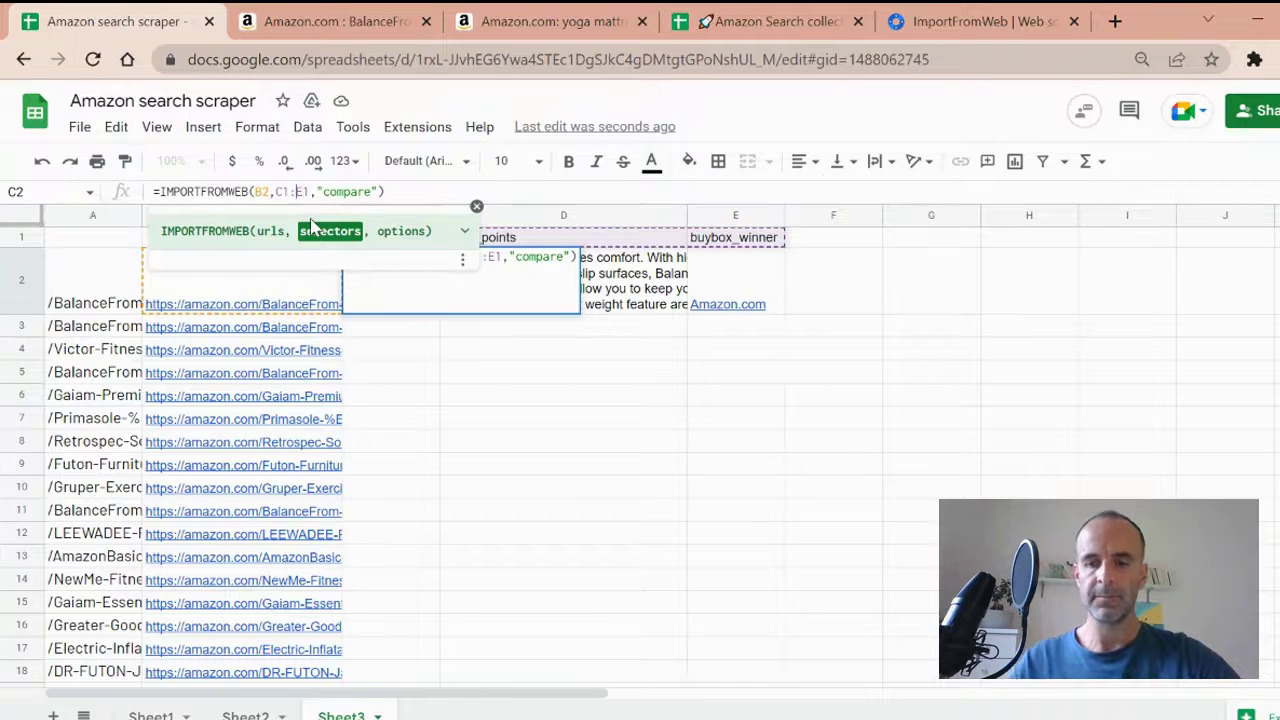
key(Home)
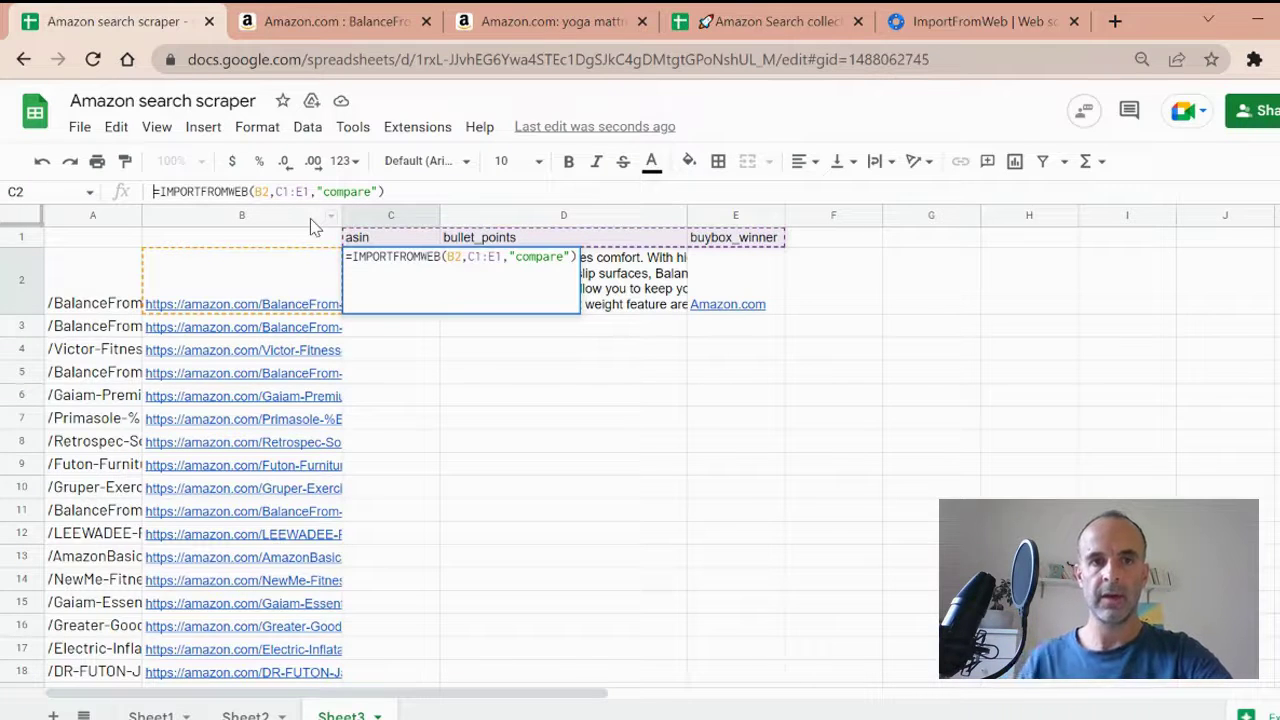
click(281, 190)
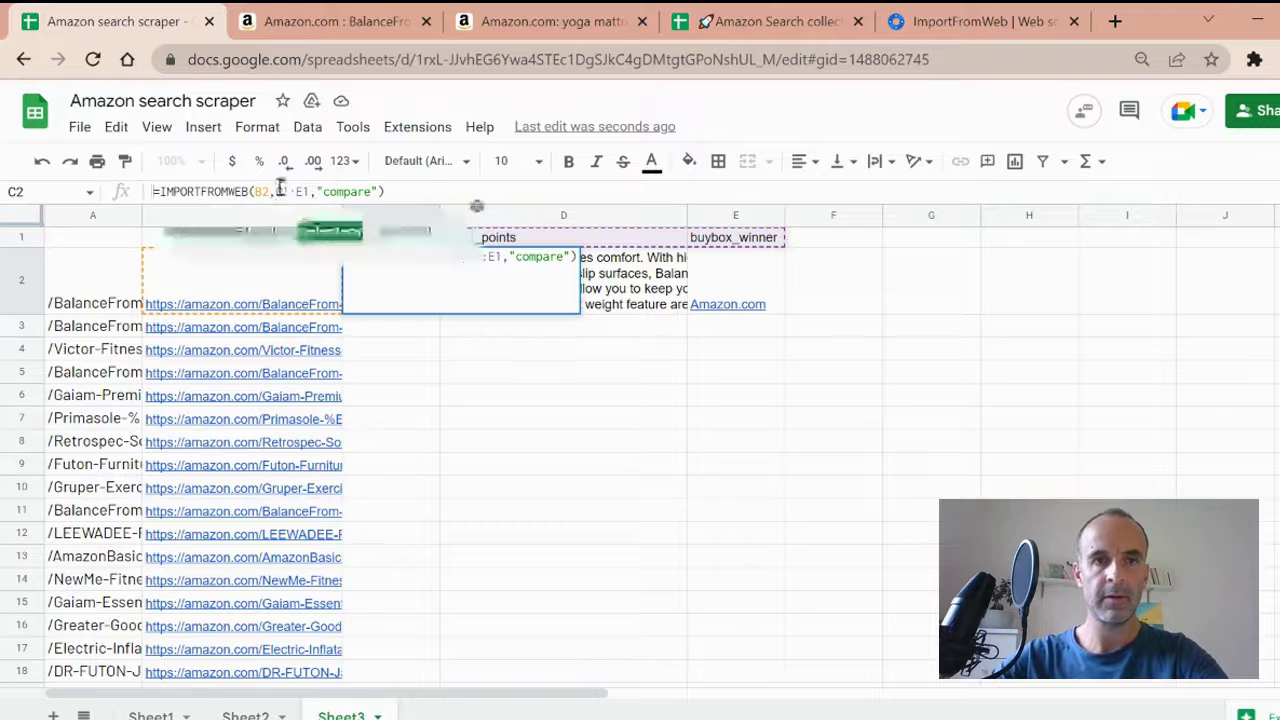
text($)
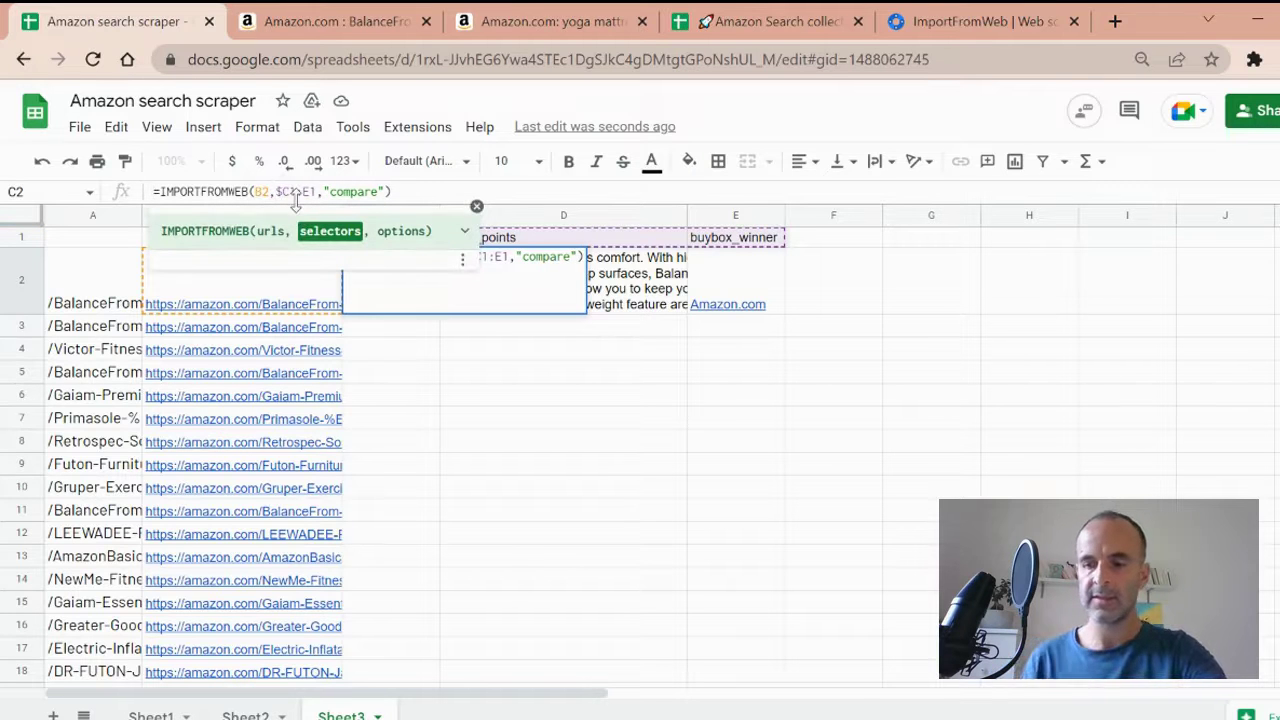
key(Right)
text($)
key(Right)
key(Right)
text($)
key(Right)
text($)
key(Return)
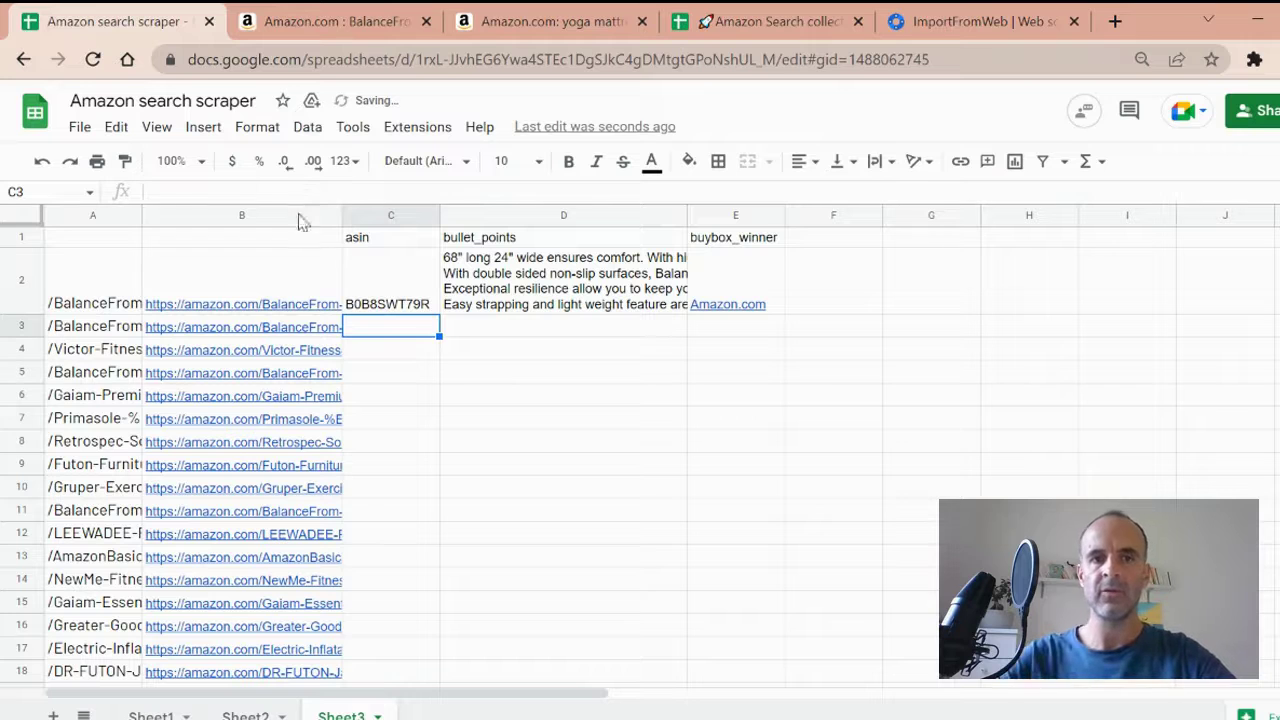
- Fill the C2 formula down column C for every product URL row
click(392, 262)
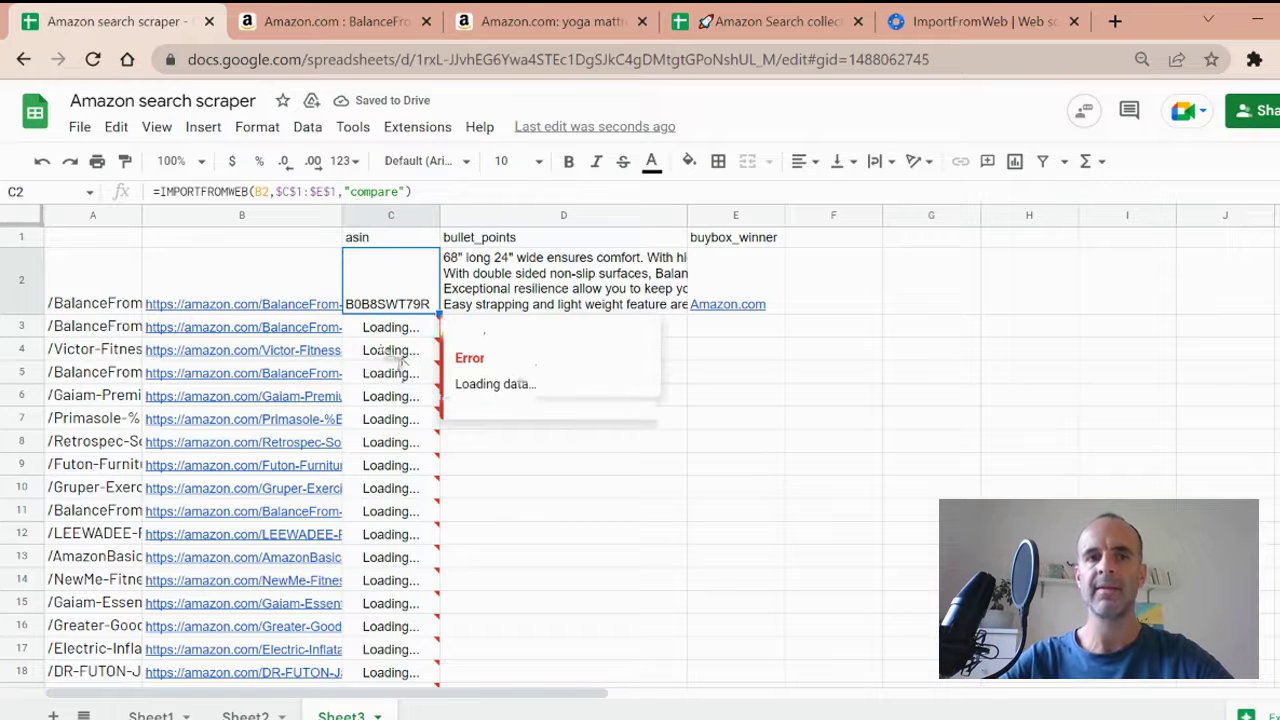
mouse_move(297, 335)
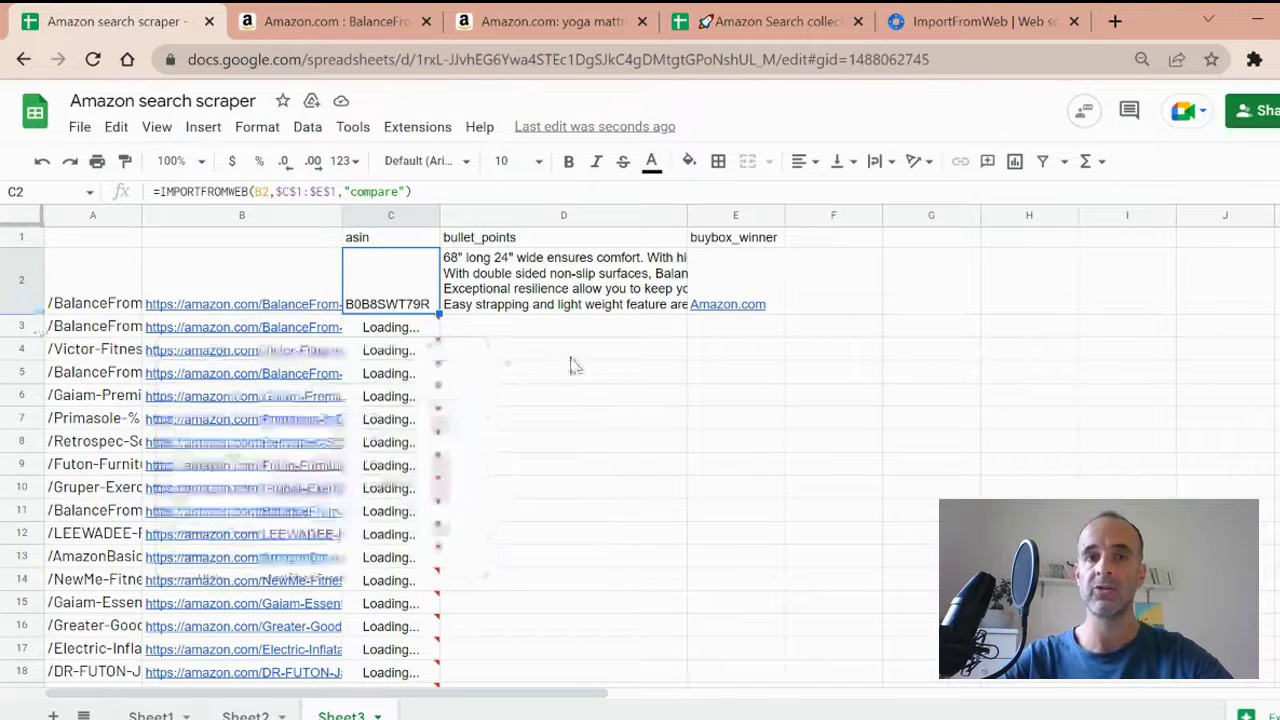
click(392, 238)
shift+click(725, 242)
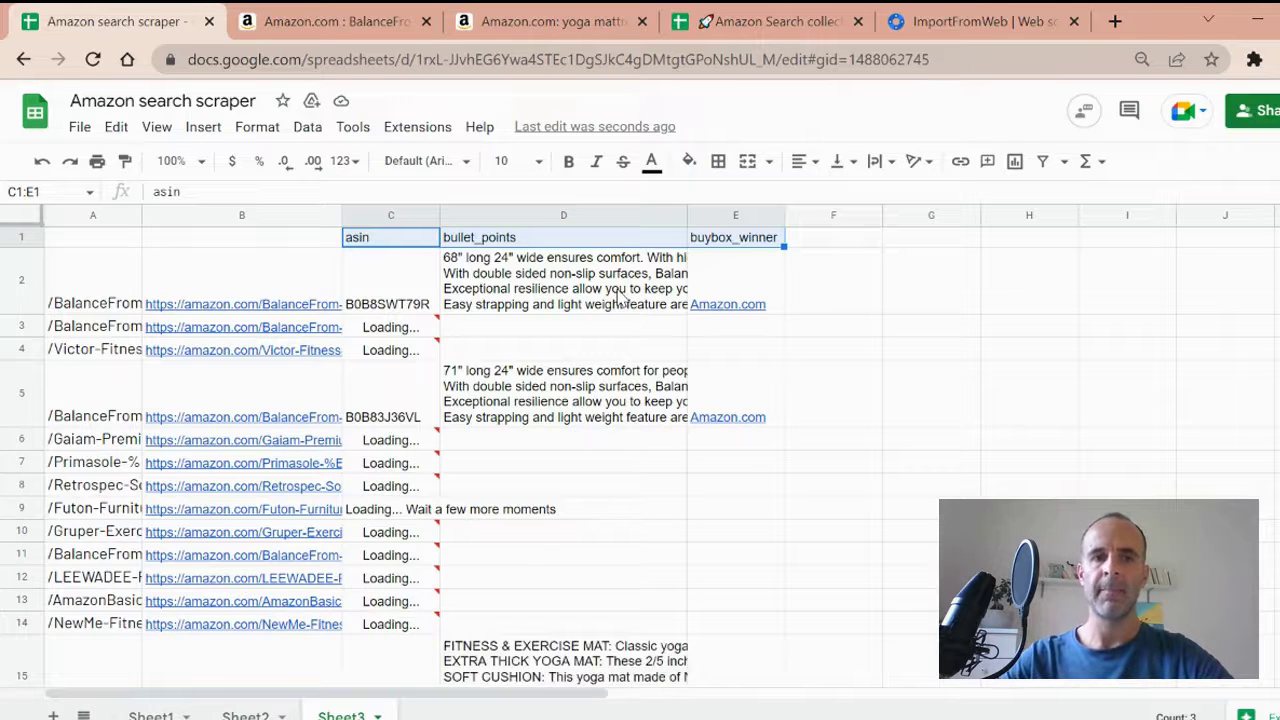
mouse_move(246, 323)
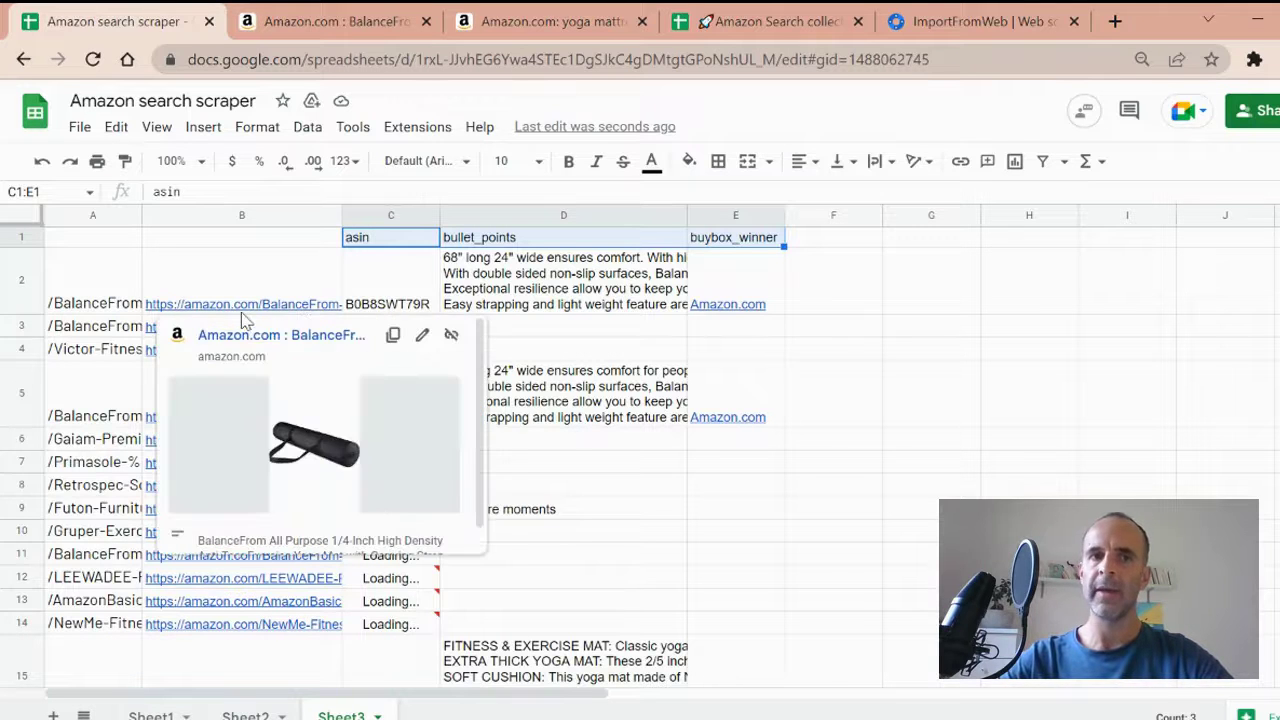
- Switch to the Amazon Search collector template and close the ImportFromWeb sidebar
click(797, 17)
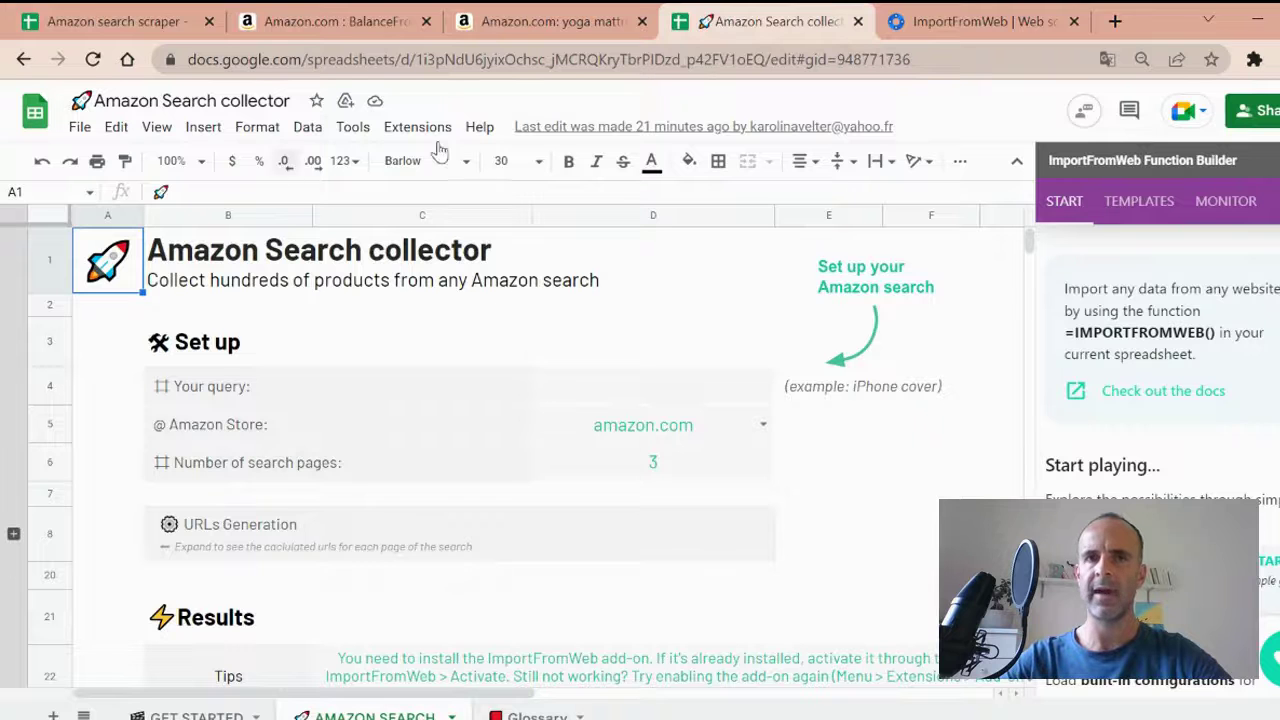
click(1272, 160)
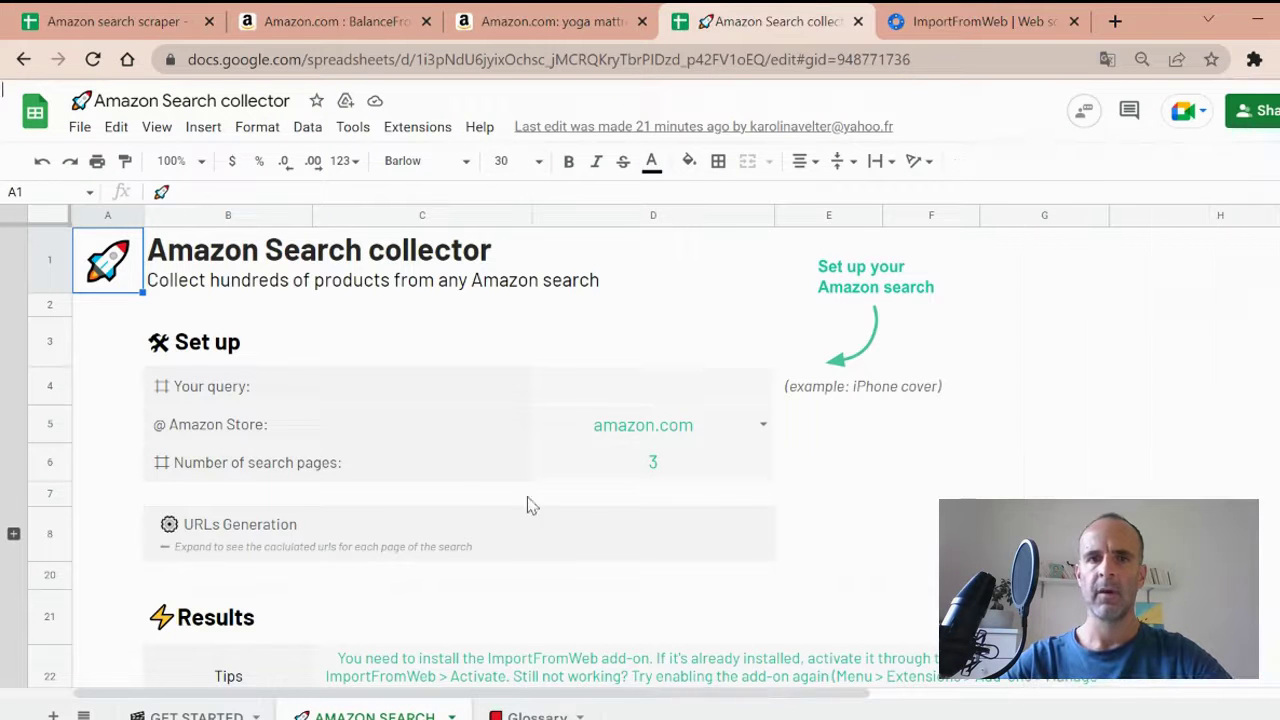
scroll(463, 471, down, 2)
scroll(465, 480, up, 2)
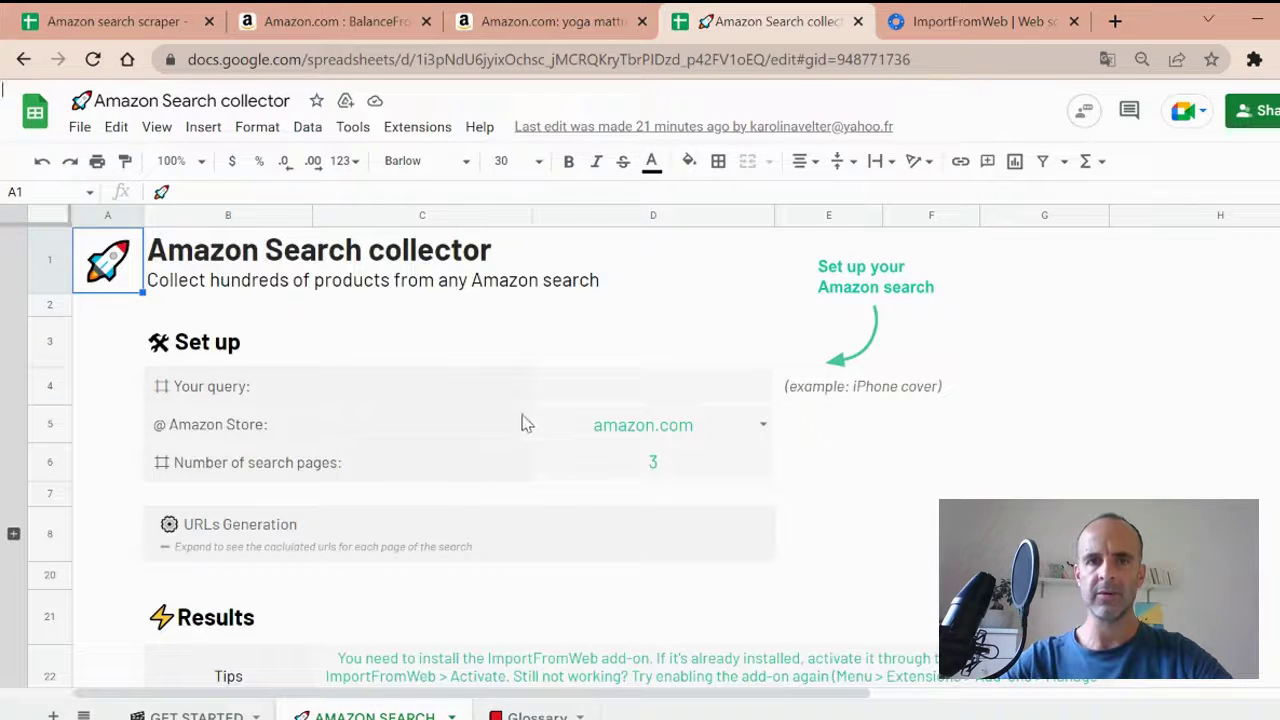
- Enter 'yoga mattress' as the query in D4 and set search pages in D6 to 2
click(562, 401)
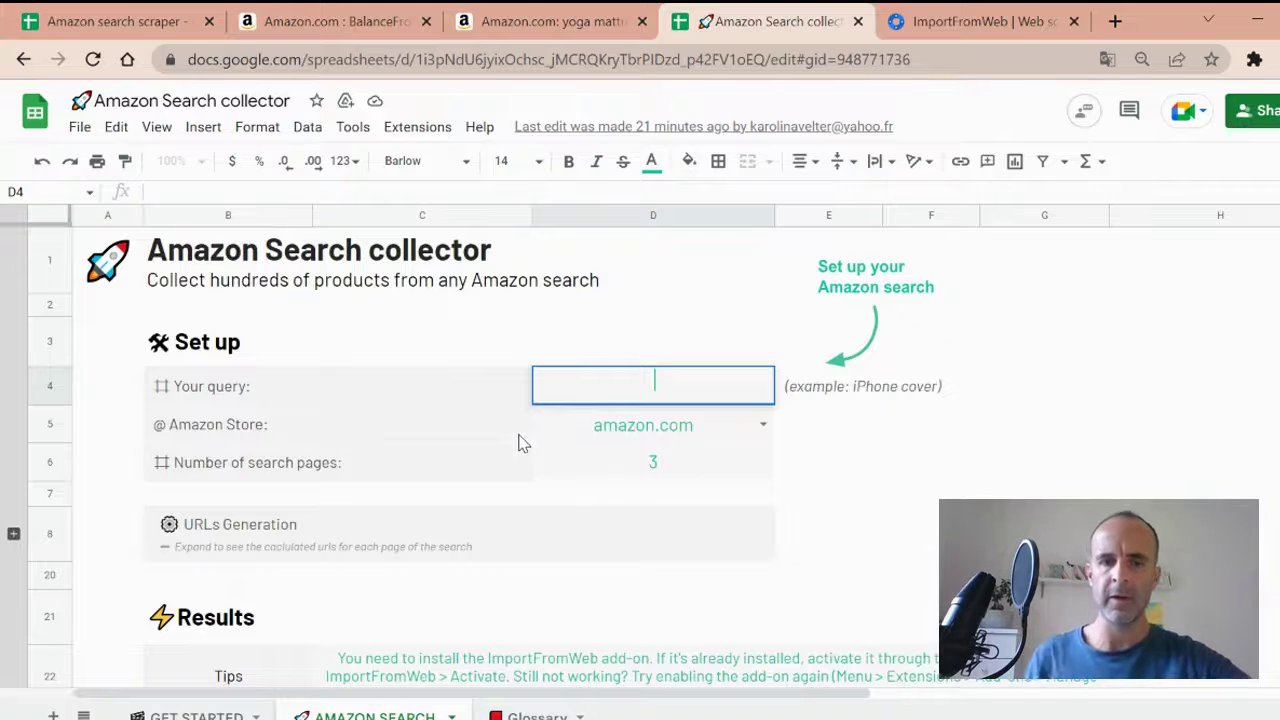
text(yi)
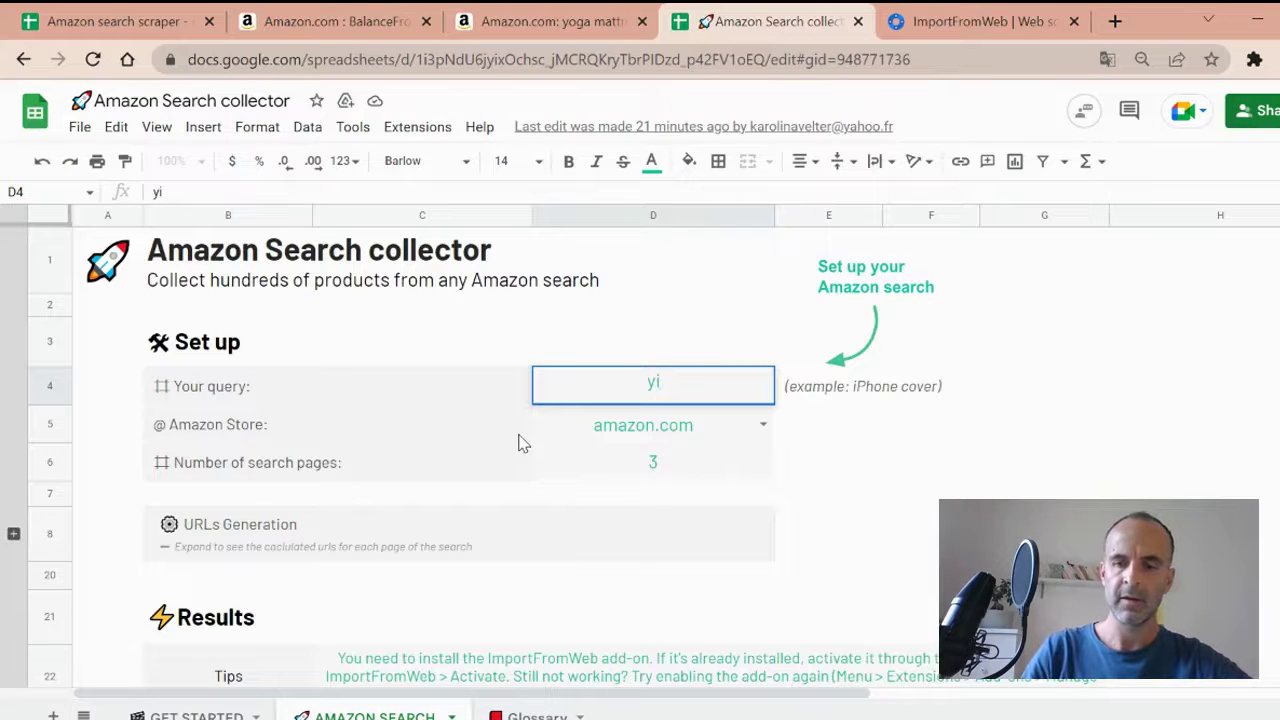
key(BackSpace)
text(oga matrtres)
key(BackSpace)
key(BackSpace)
key(BackSpace)
key(BackSpace)
key(BackSpace)
text(tress)
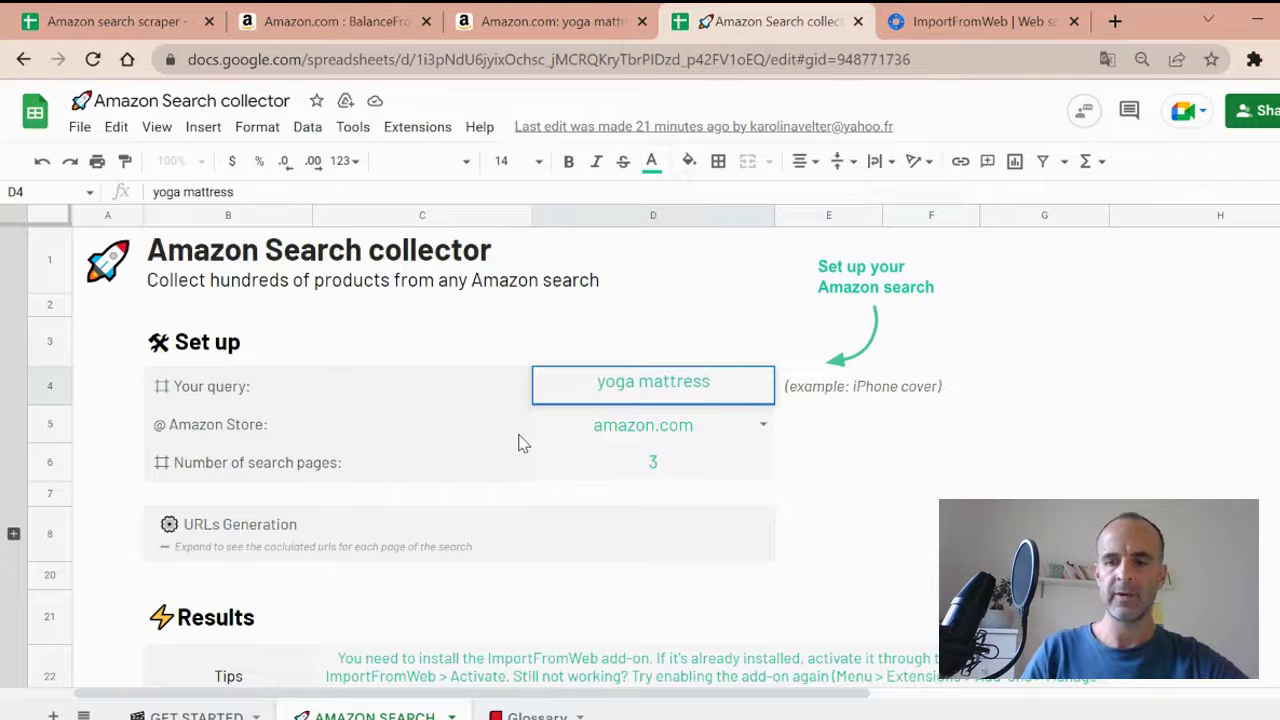
key(Return)
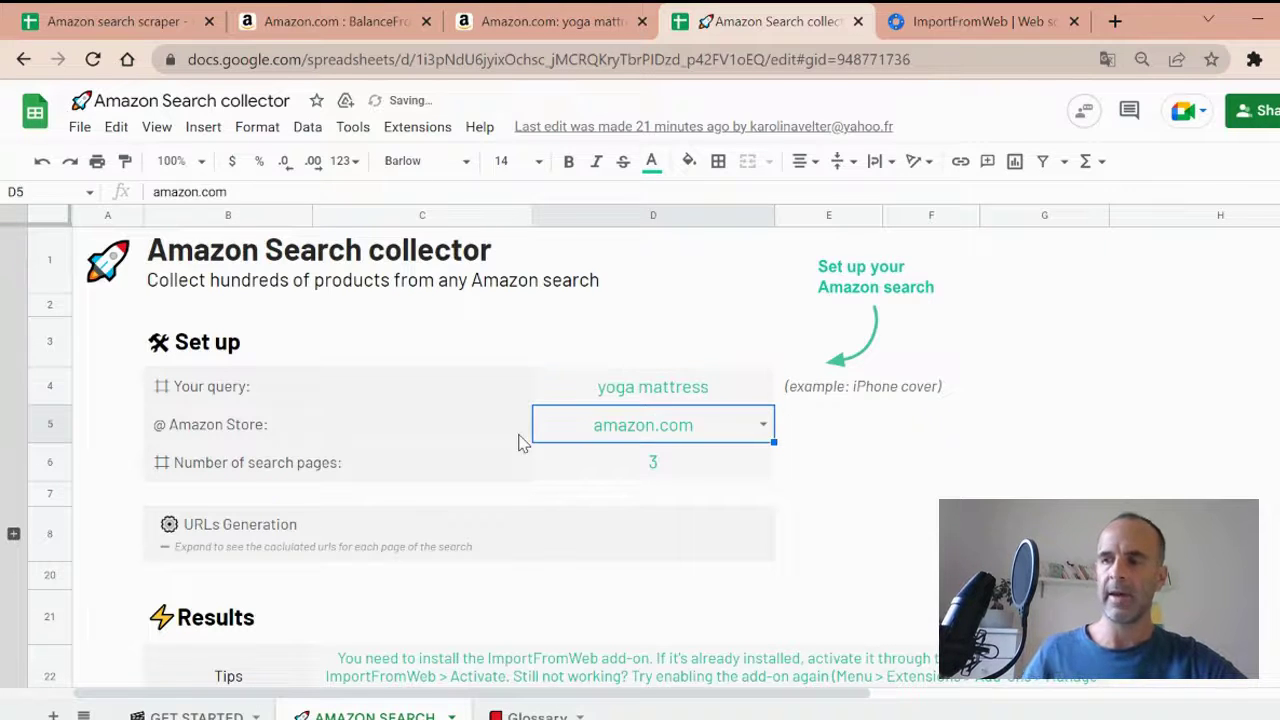
click(603, 460)
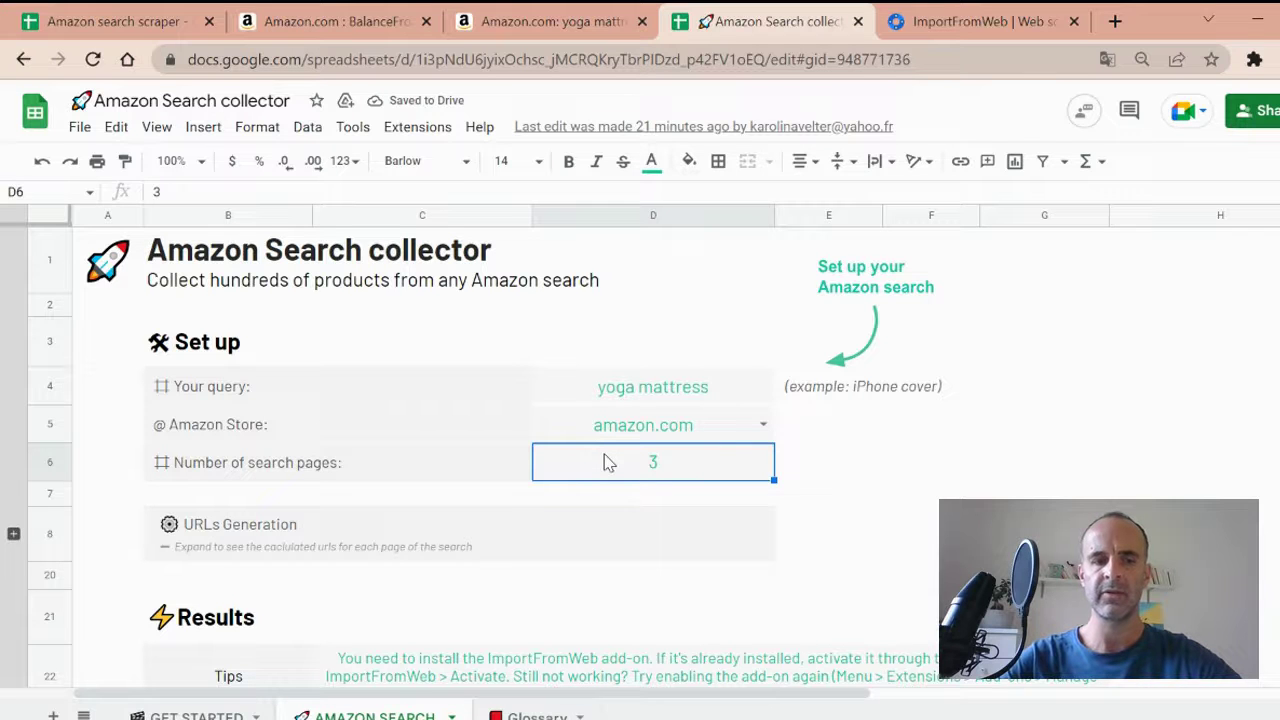
text(2)
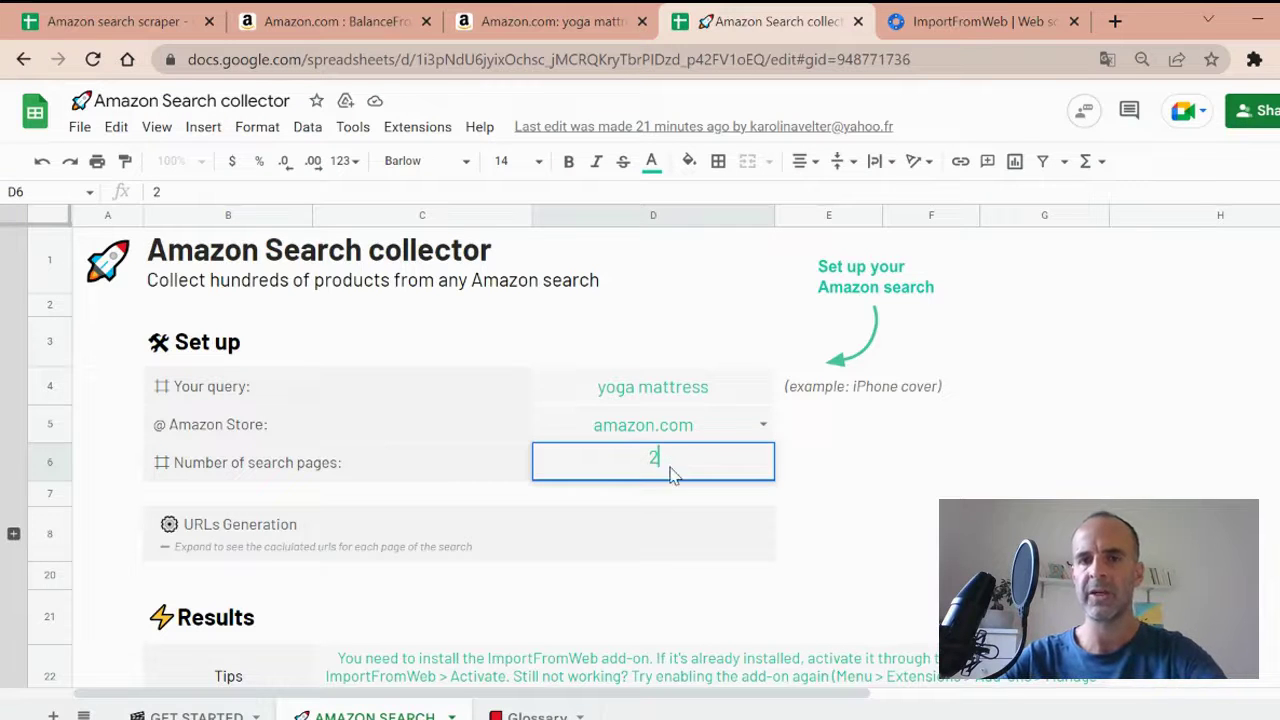
key(Return)
- Reactivate the ImportFromWeb add-on from the Extensions menu
scroll(868, 496, down, 3)
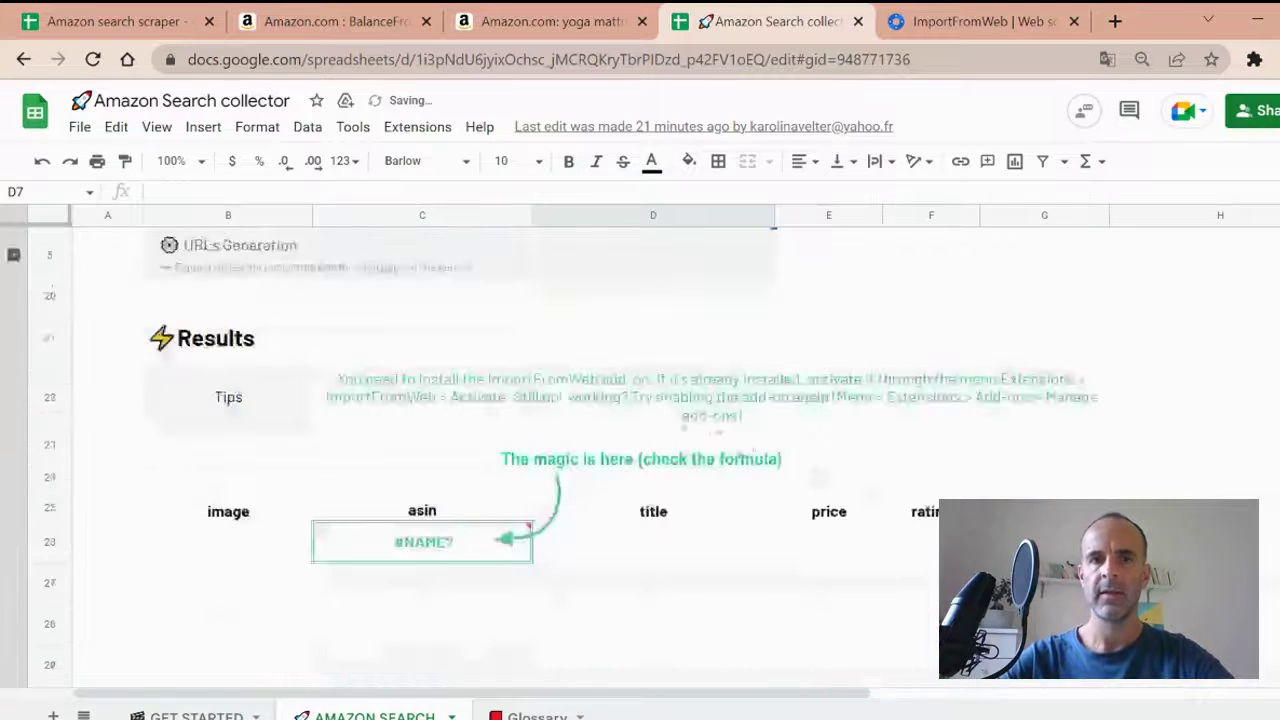
click(620, 415)
scroll(625, 430, up, 1)
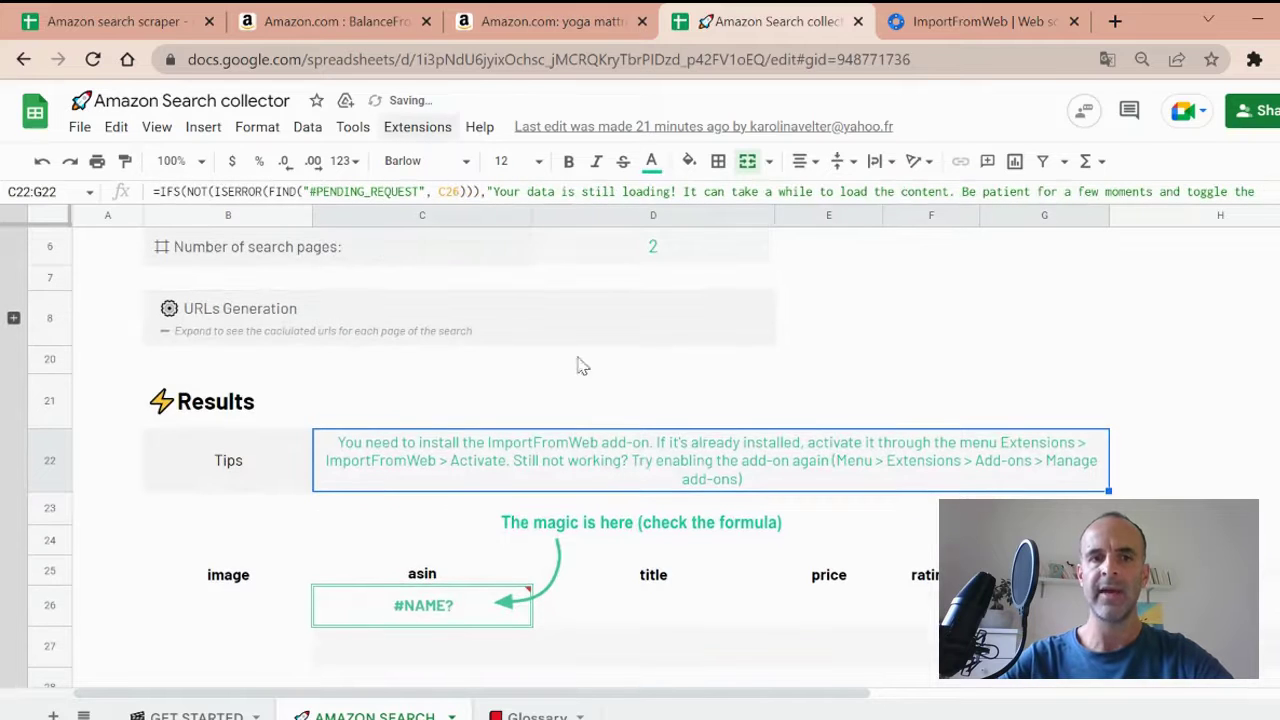
click(413, 128)
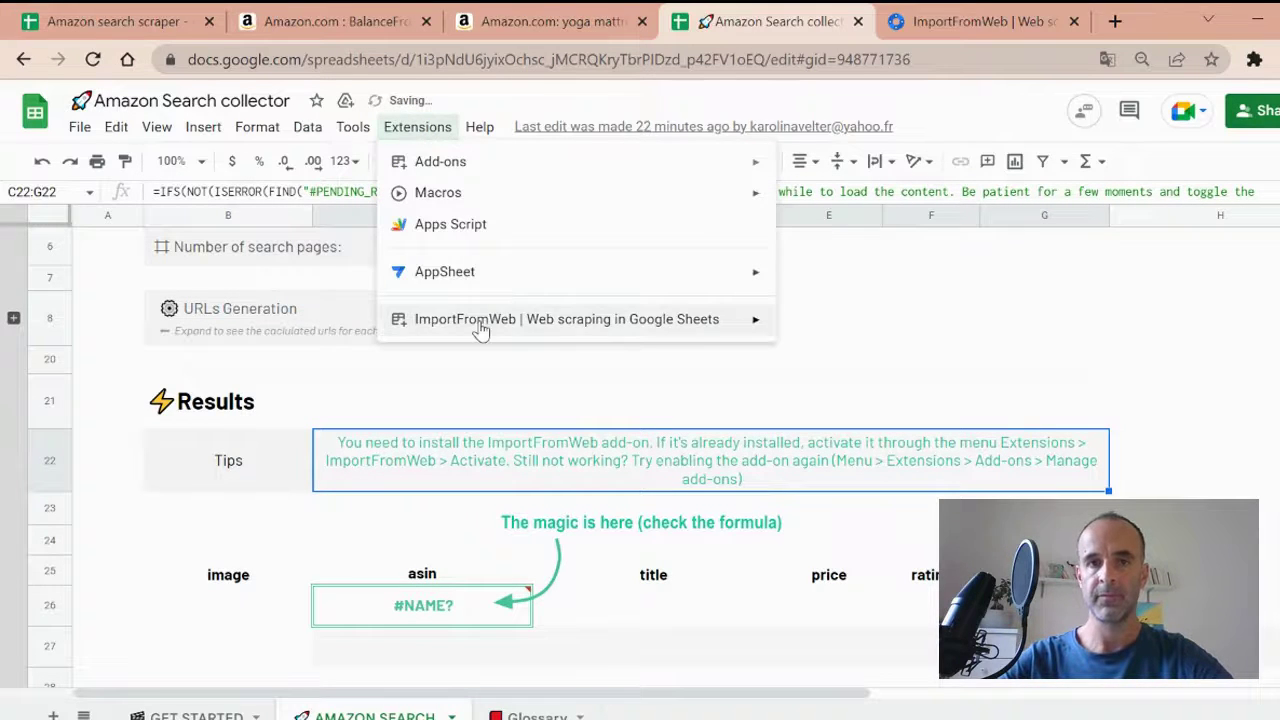
mouse_move(571, 329)
click(880, 353)
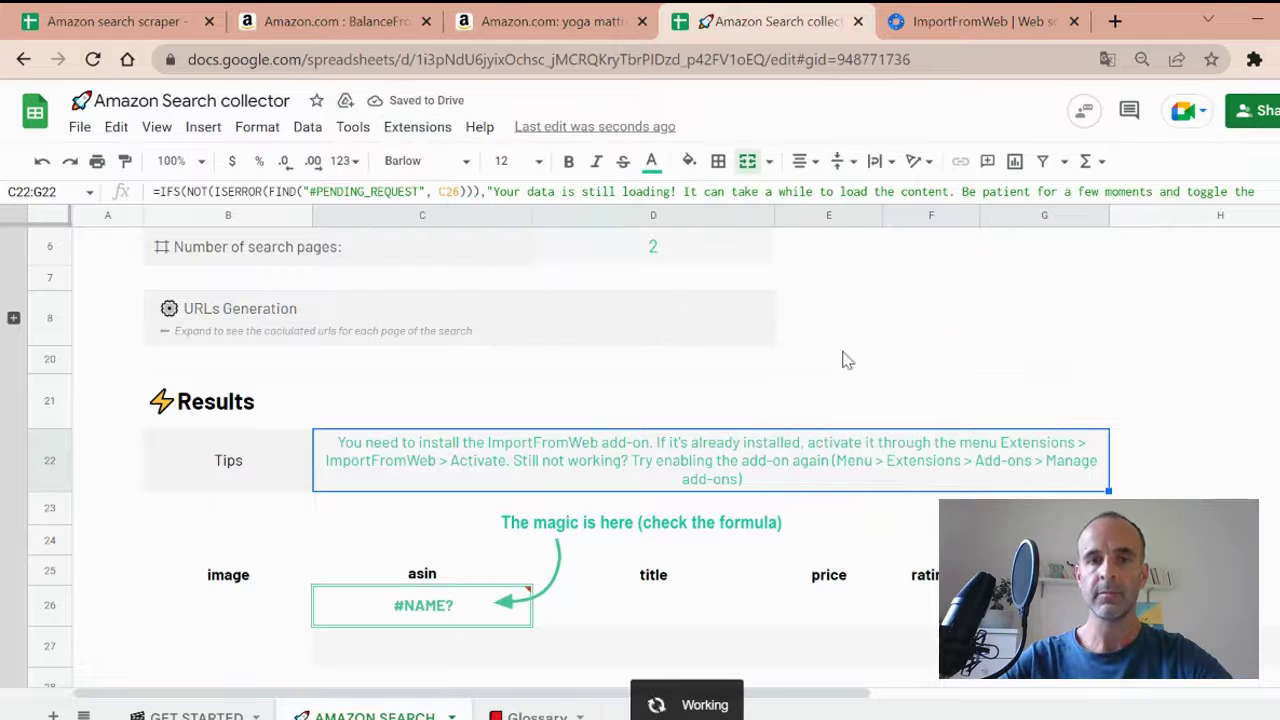
- Check the #NAME? asin result and the times_evaluated and link headers, then return to the Amazon search scraper spreadsheet
click(433, 615)
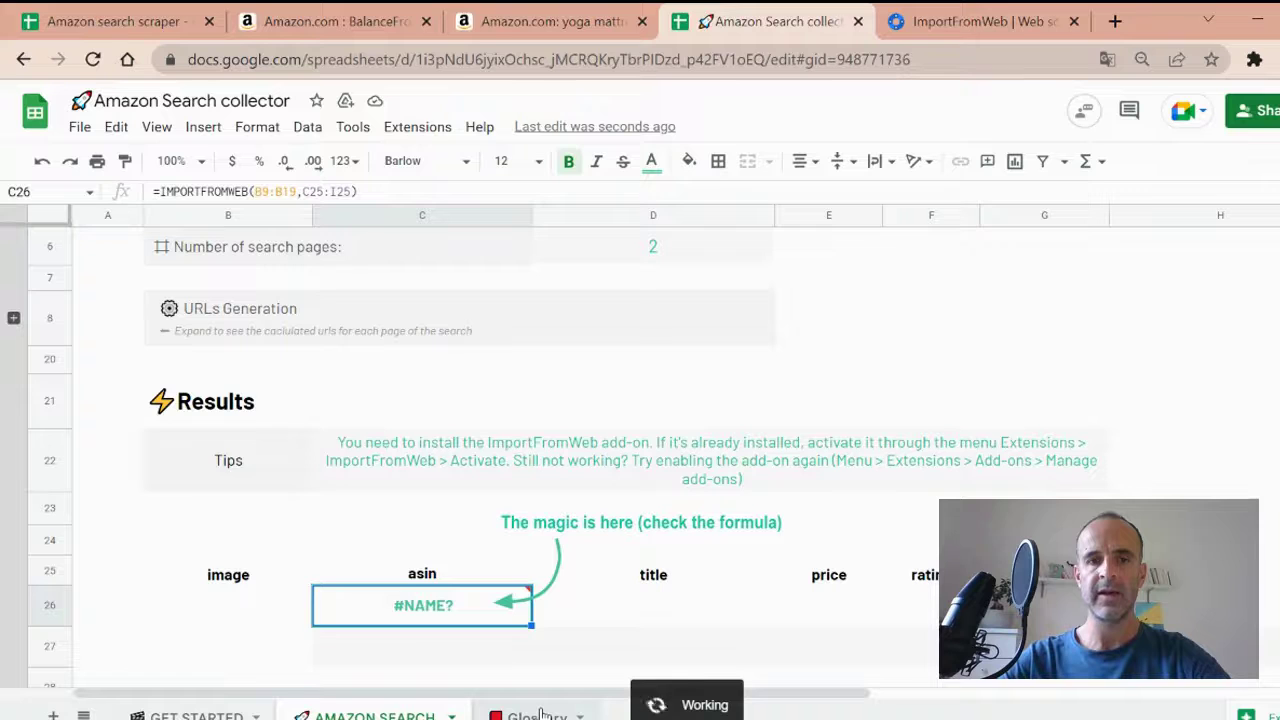
click(662, 573)
click(1044, 574)
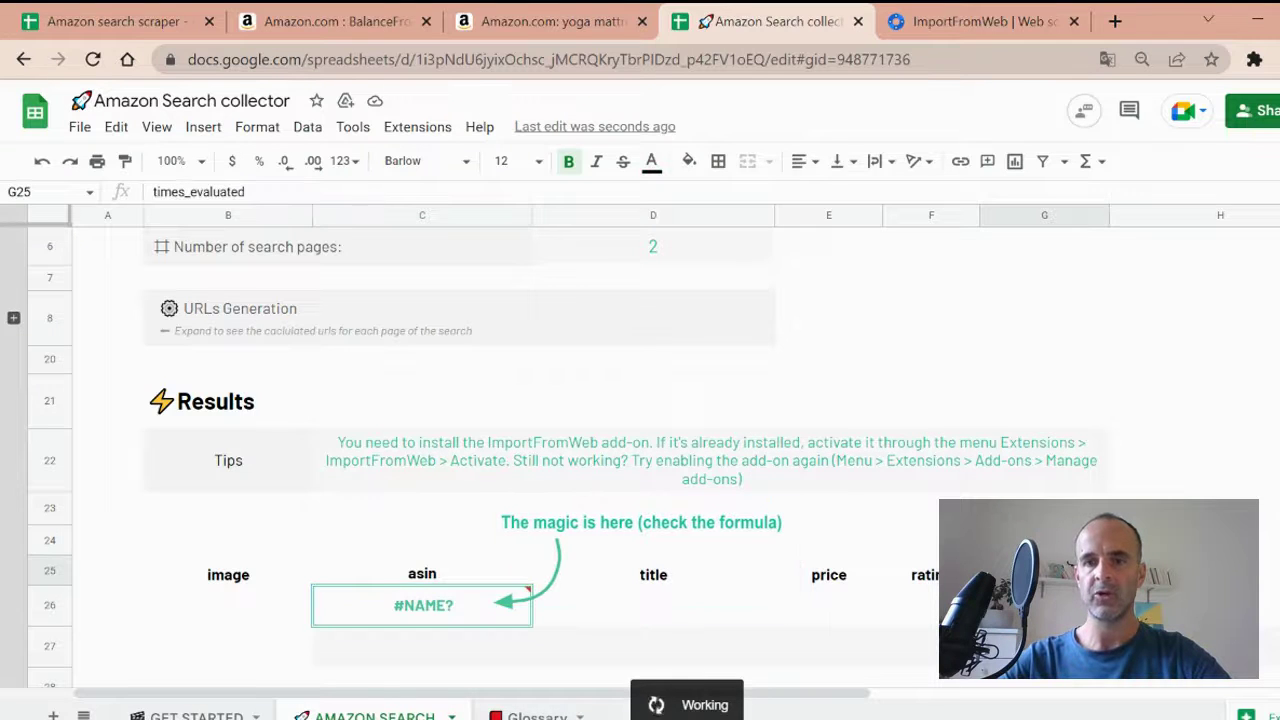
key(Right)
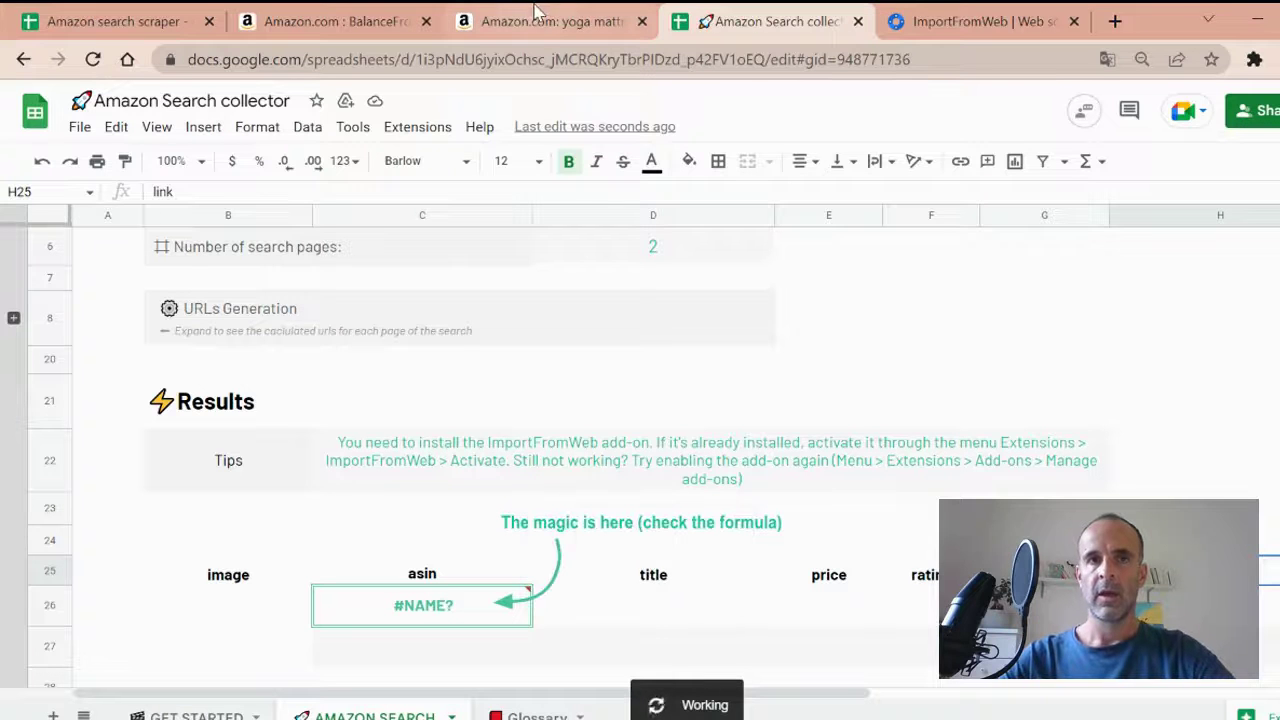
click(90, 14)
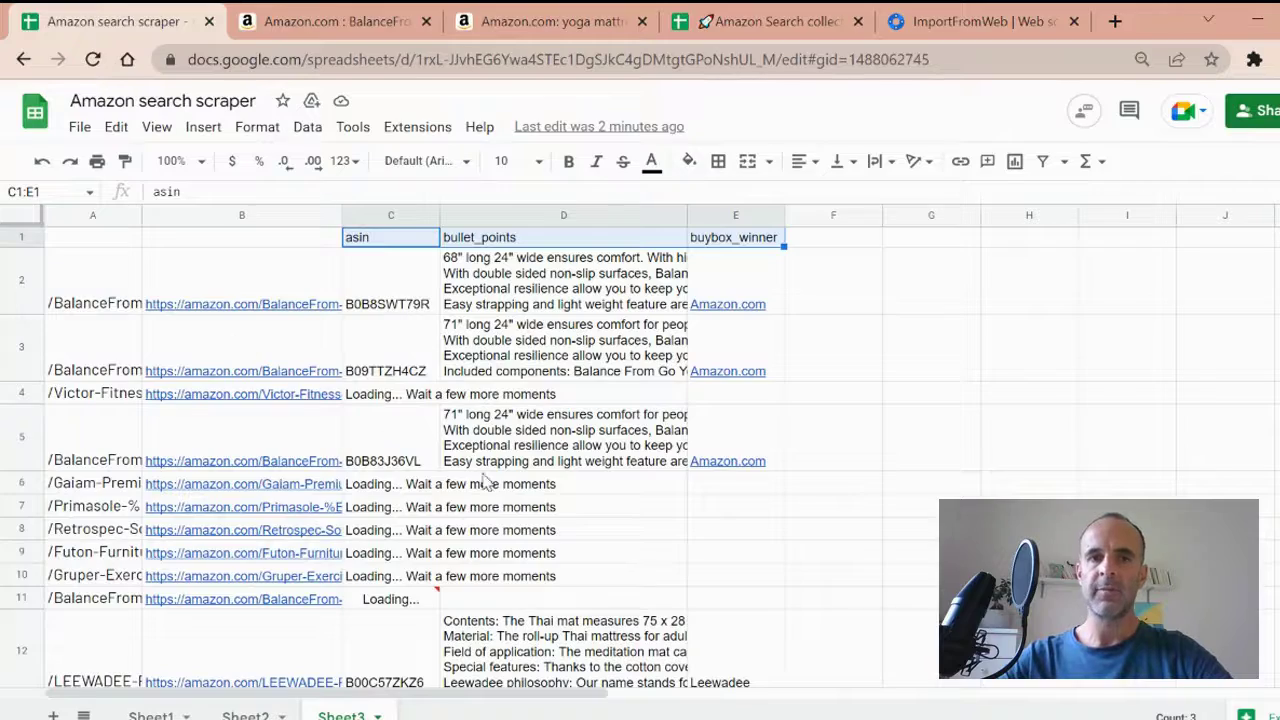
scroll(519, 458, down, 10)
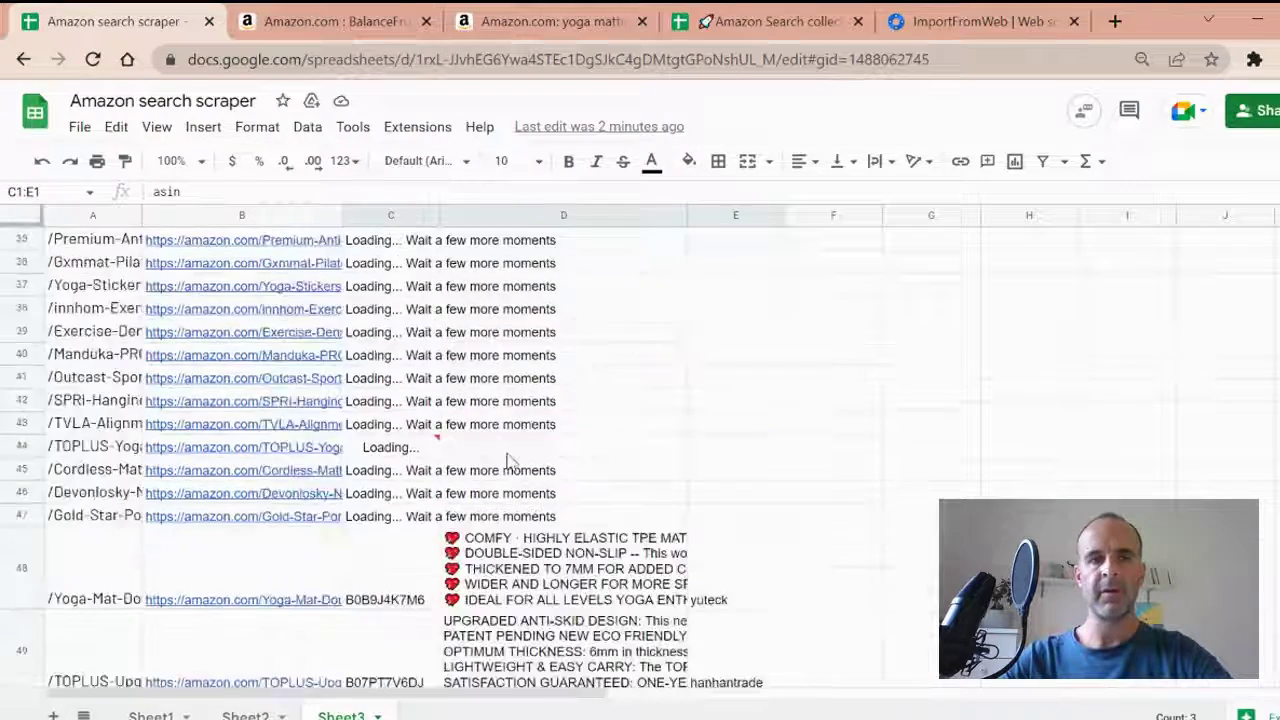
scroll(510, 460, down, 10)
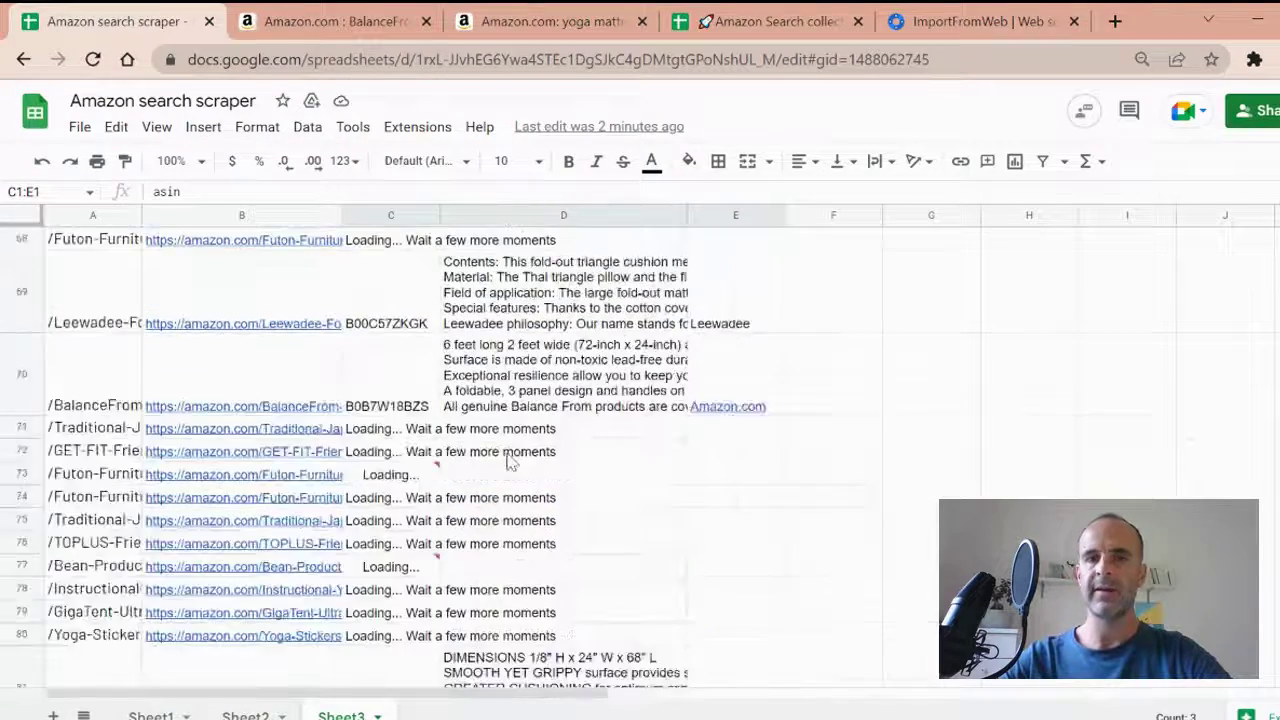
scroll(510, 460, down, 15)
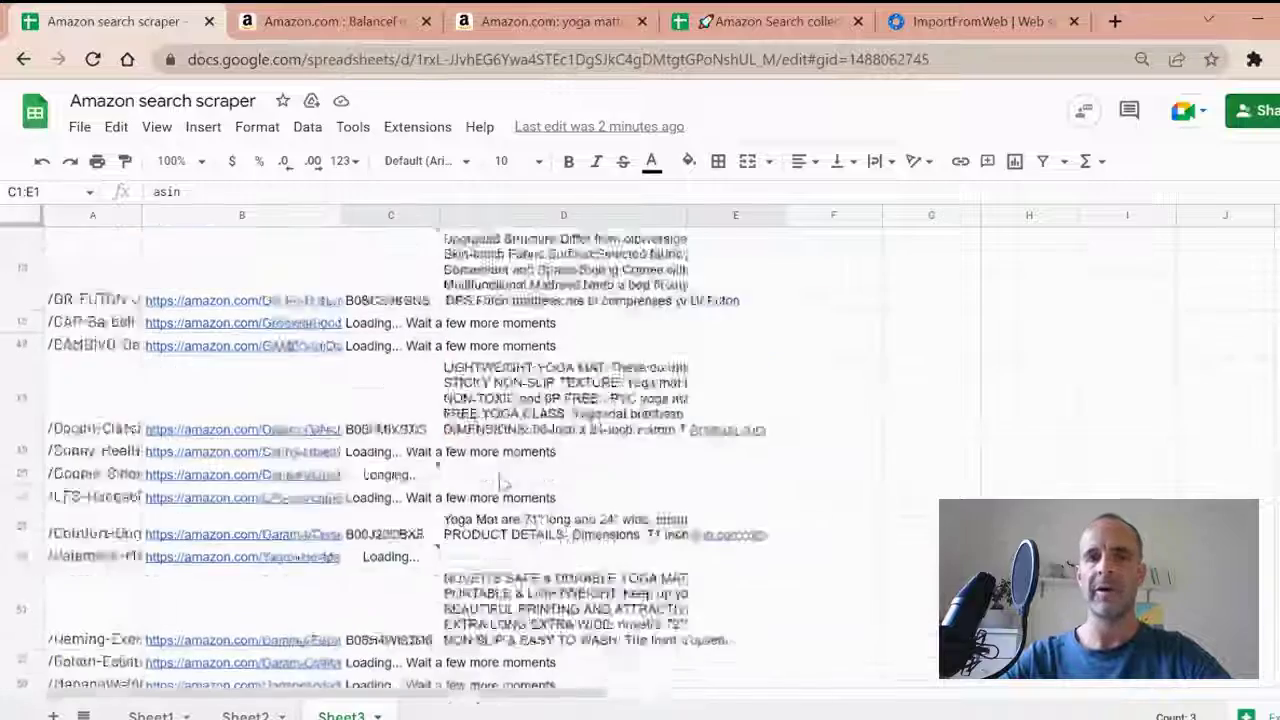